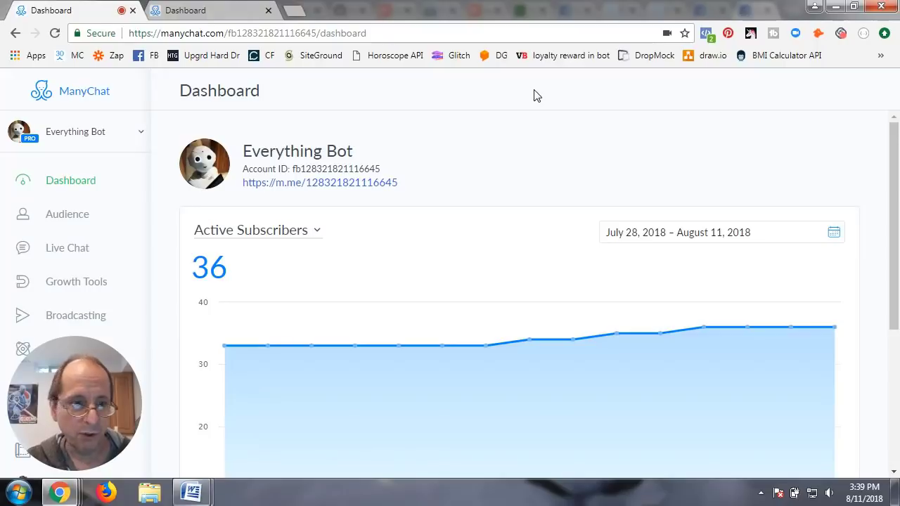
Step: Go to the bot's Settings and show the Custom Fields list
{"action": "mouse_move", "coordinate": [83, 387]}
{"action": "left_click_drag", "start_coordinate": [84, 388], "coordinate": [348, 125]}
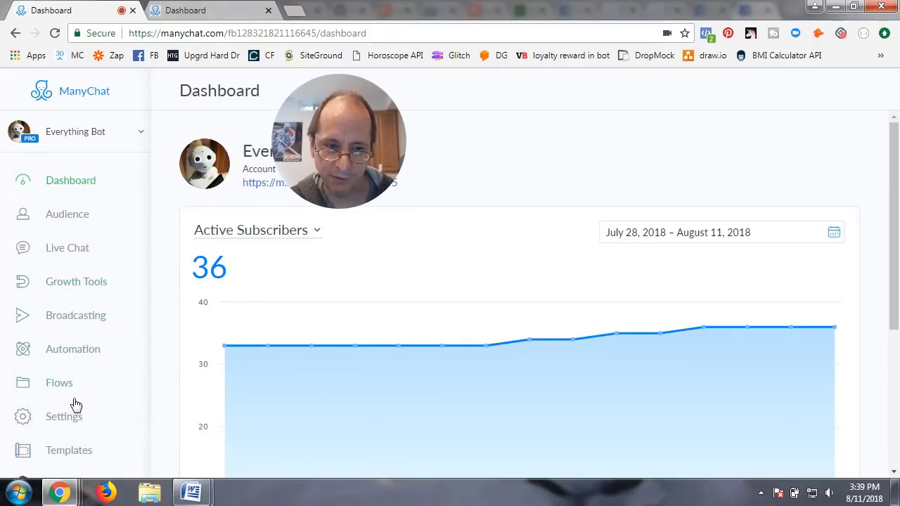
{"action": "left_click", "coordinate": [56, 422]}
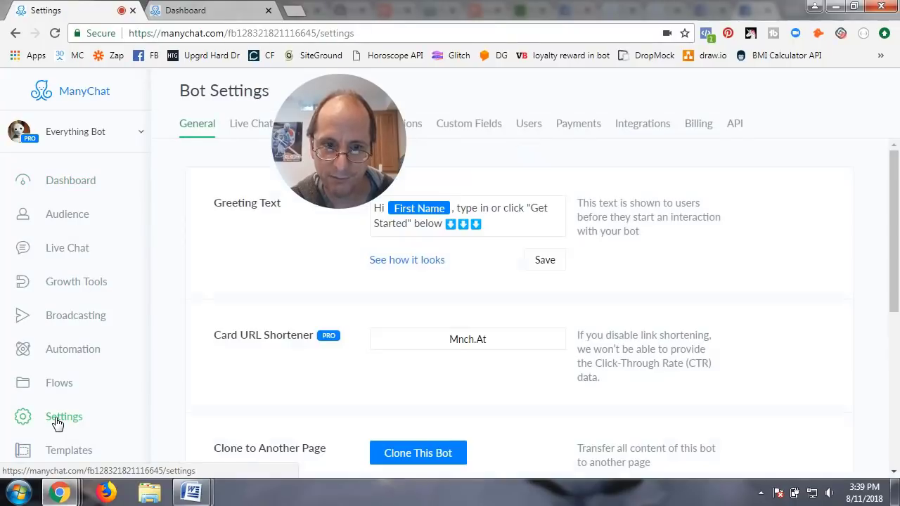
{"action": "left_click_drag", "start_coordinate": [352, 169], "coordinate": [212, 167]}
{"action": "left_click", "coordinate": [468, 125]}
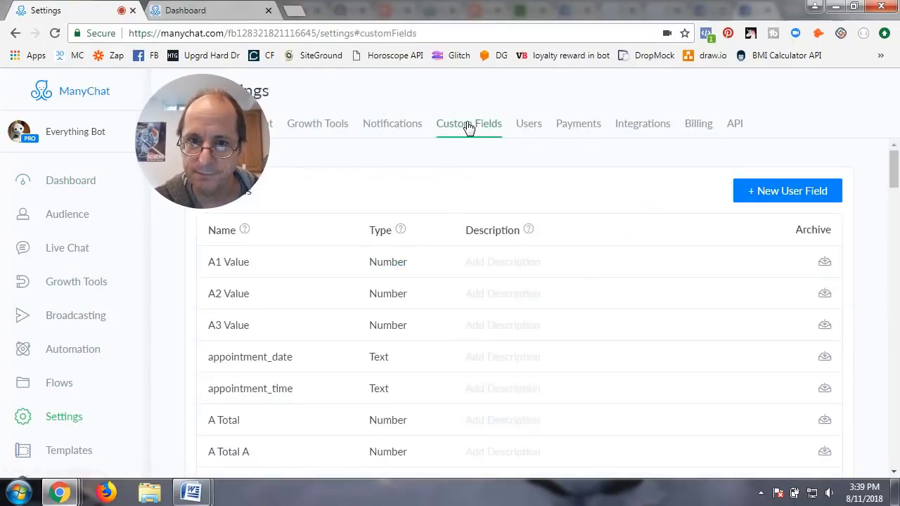
{"action": "left_click_drag", "start_coordinate": [212, 145], "coordinate": [804, 146]}
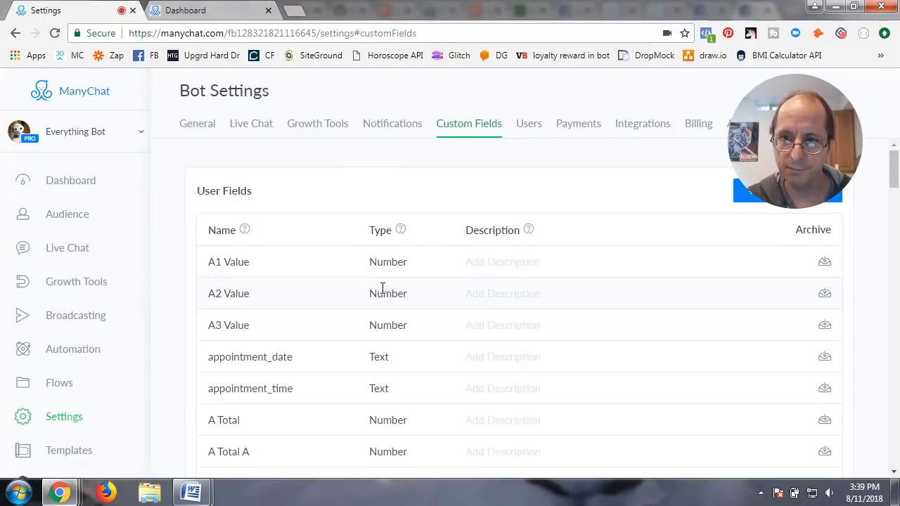
Step: Scroll to the Bot Fields section and start a new bot field
{"action": "scroll", "coordinate": [372, 352], "scroll_direction": "down", "scroll_amount": 2}
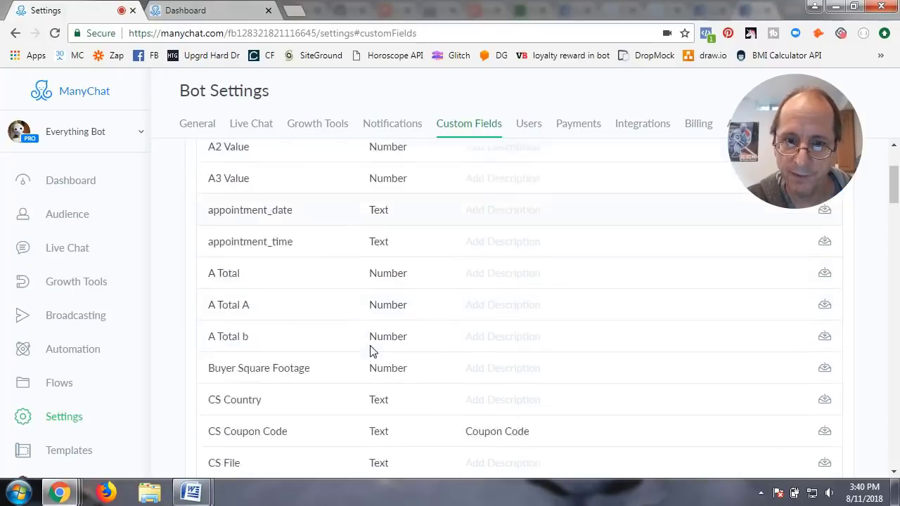
{"action": "scroll", "coordinate": [373, 352], "scroll_direction": "down", "scroll_amount": 12}
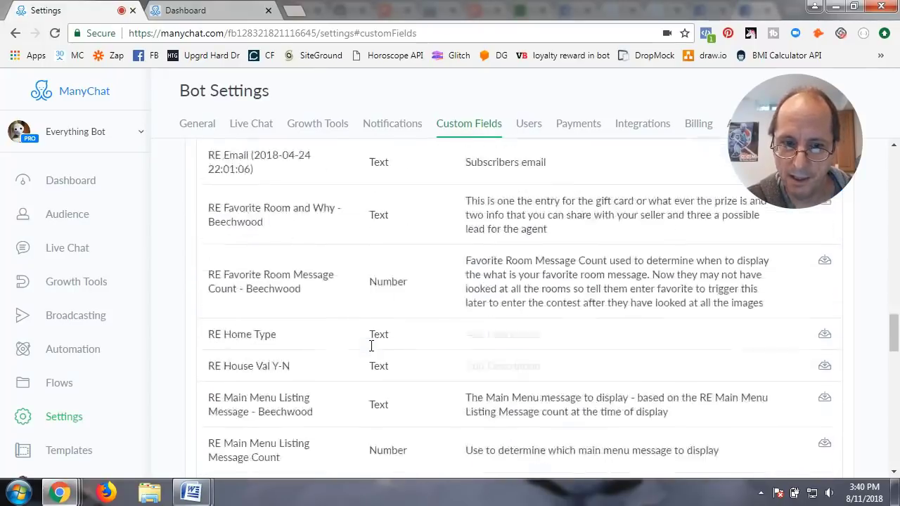
{"action": "scroll", "coordinate": [372, 347], "scroll_direction": "down", "scroll_amount": 15}
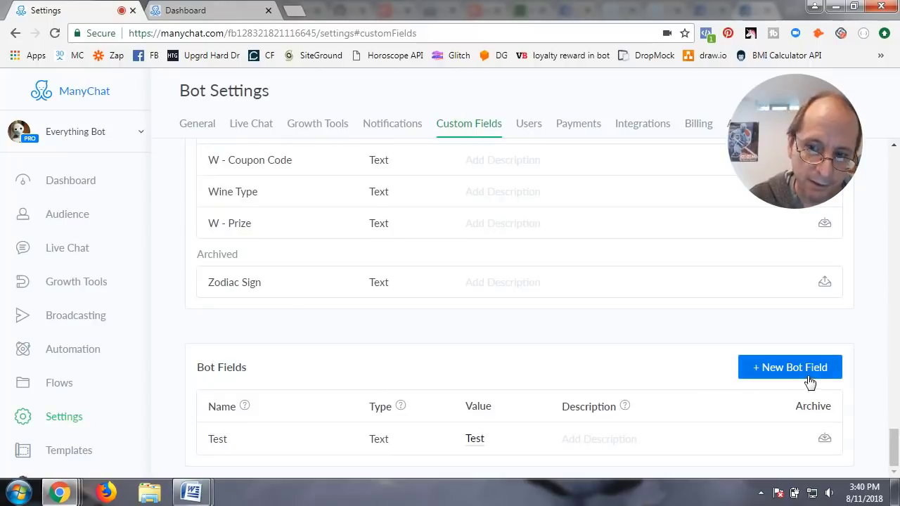
{"action": "left_click", "coordinate": [783, 379]}
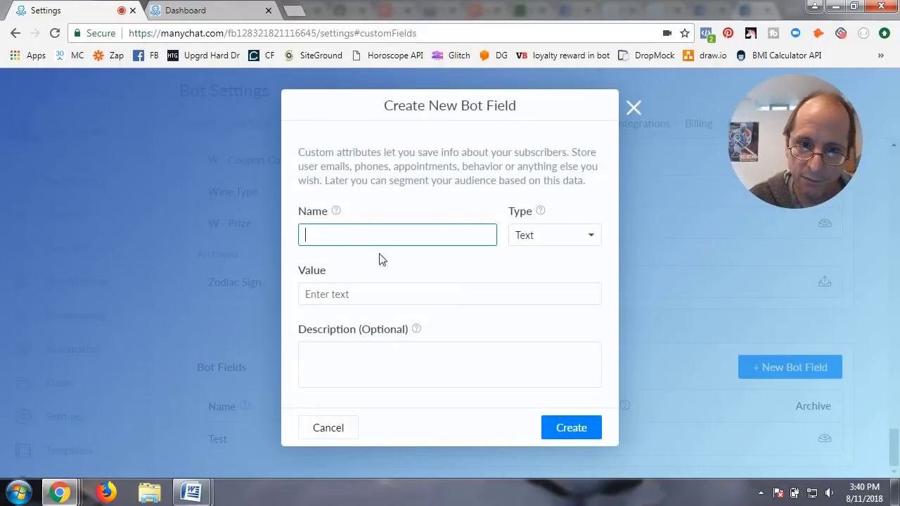
Step: Create a Number bot field named 'Total Coupon Count' with value 10
{"action": "left_click", "coordinate": [345, 233]}
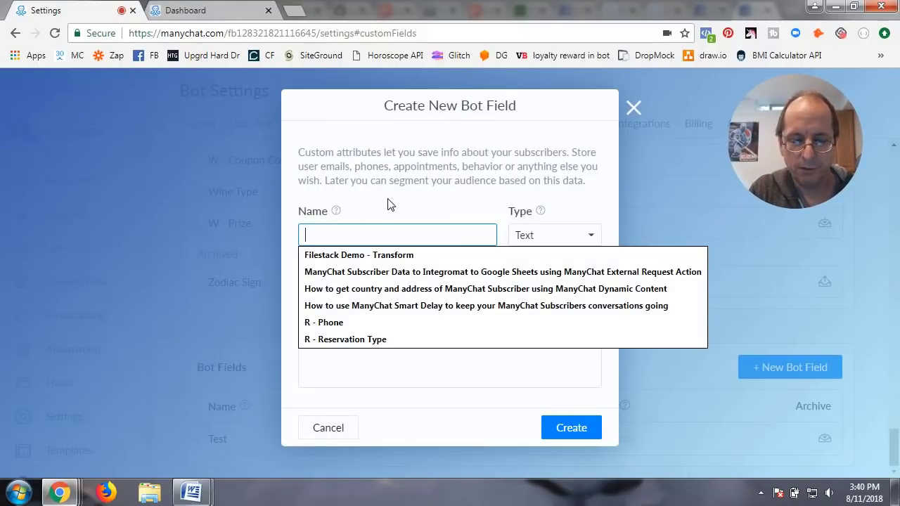
{"action": "type", "text": "Totla"}
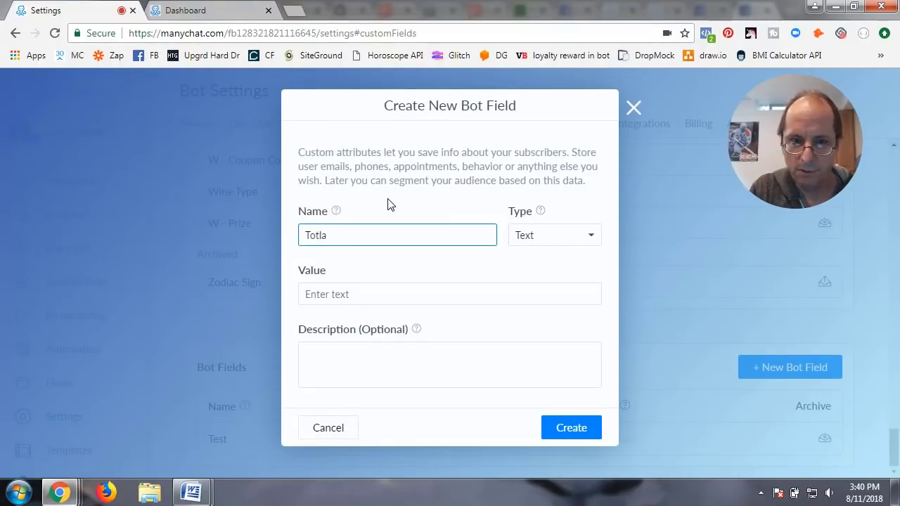
{"action": "key", "text": "BackSpace"}
{"action": "key", "text": "BackSpace"}
{"action": "type", "text": "al COu"}
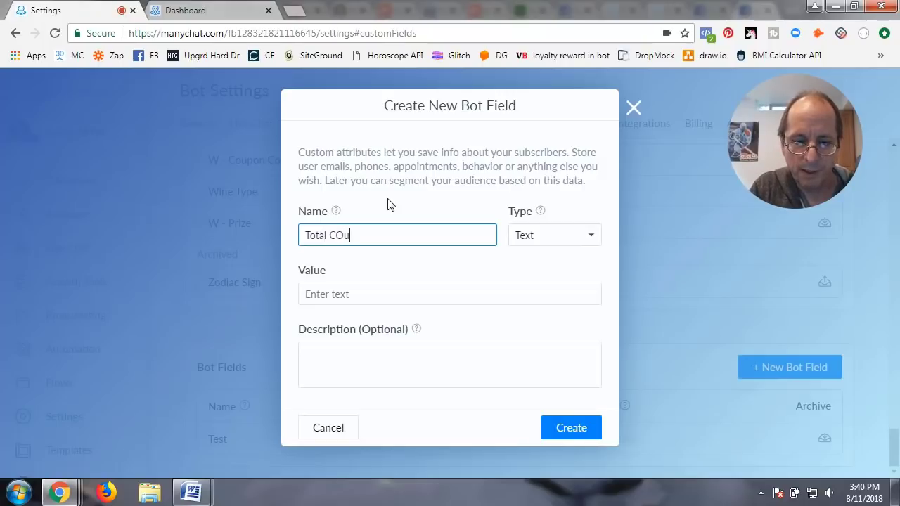
{"action": "type", "text": "pon"}
{"action": "key", "text": "BackSpace"}
{"action": "key", "text": "BackSpace"}
{"action": "key", "text": "BackSpace"}
{"action": "key", "text": "BackSpace"}
{"action": "key", "text": "BackSpace"}
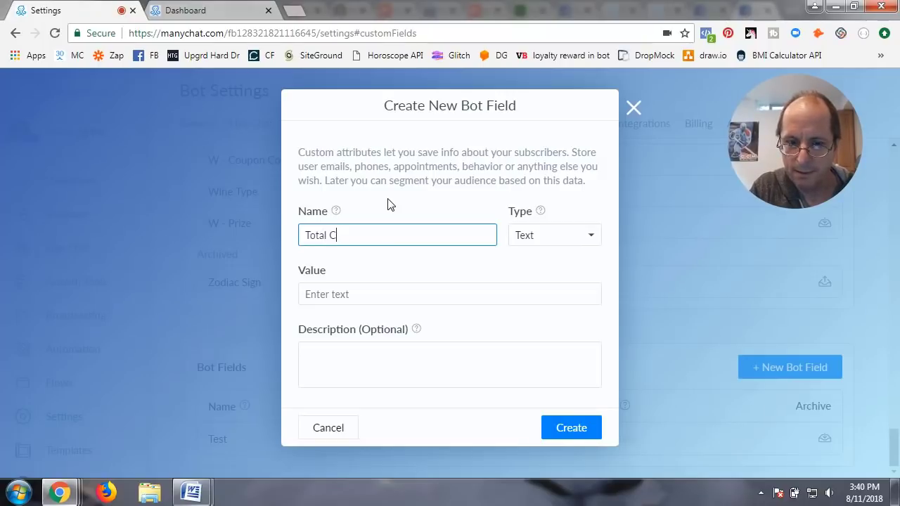
{"action": "type", "text": "oupon Co"}
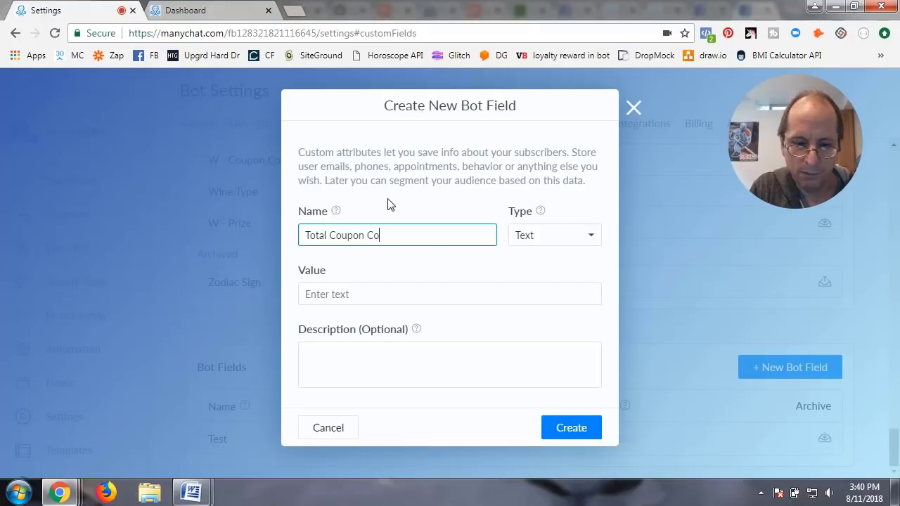
{"action": "type", "text": "unt"}
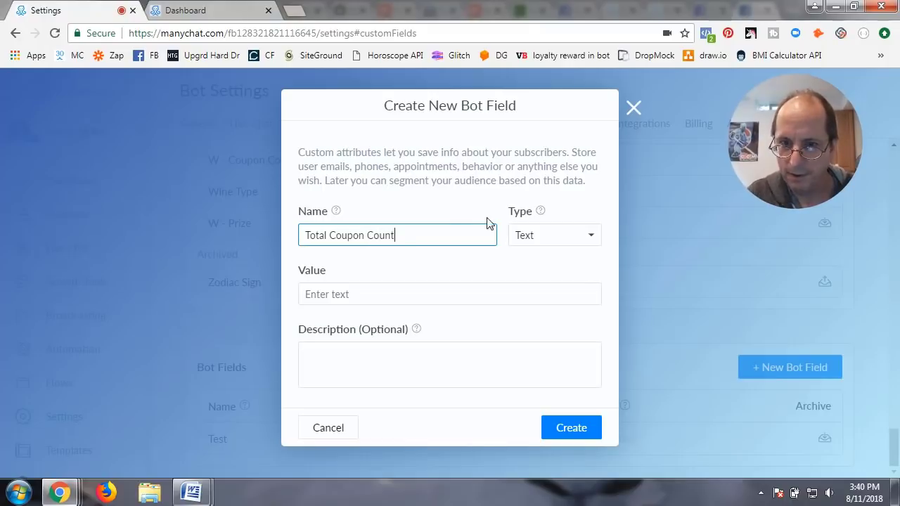
{"action": "left_click", "coordinate": [531, 235]}
{"action": "left_click", "coordinate": [533, 267]}
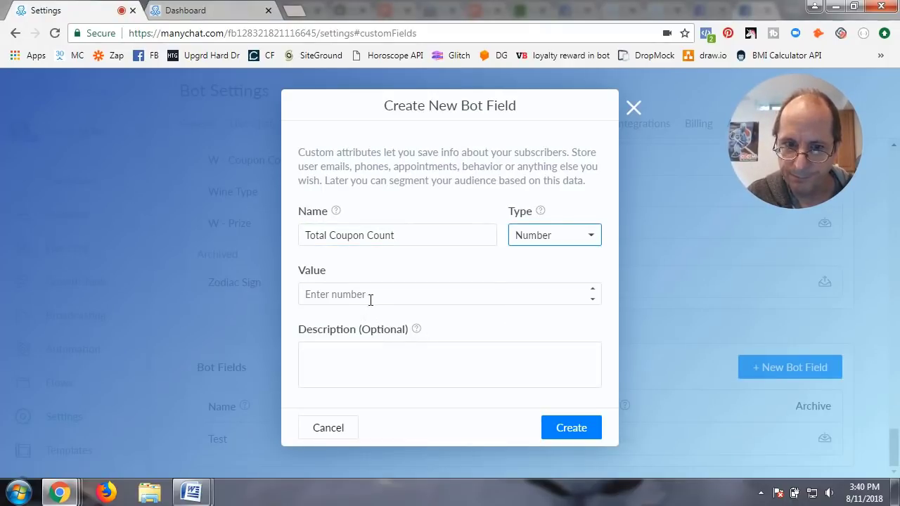
{"action": "type", "text": "8"}
{"action": "left_click", "coordinate": [592, 290]}
{"action": "left_click", "coordinate": [592, 290]}
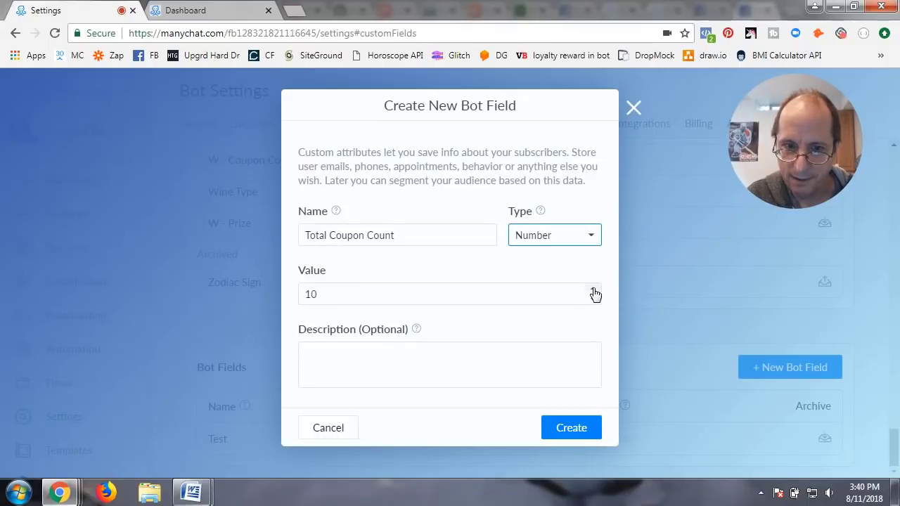
{"action": "left_click", "coordinate": [575, 428]}
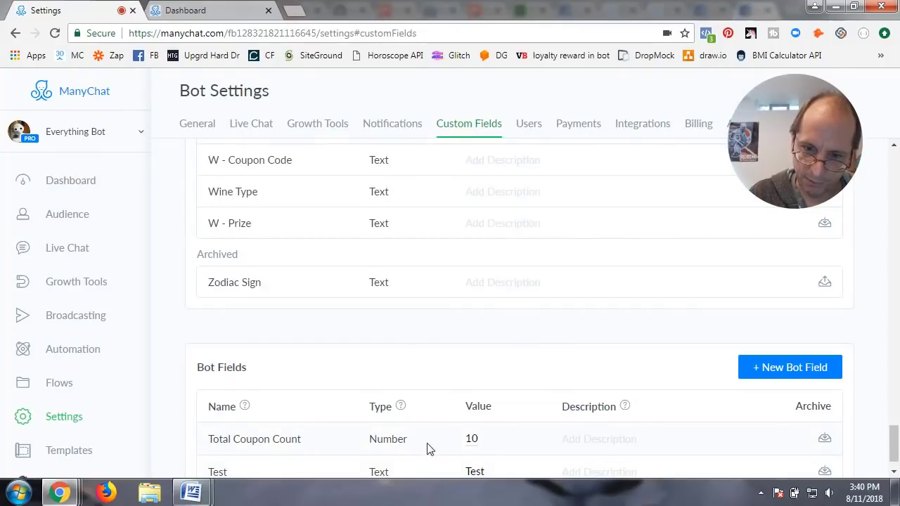
Step: Lower Total Coupon Count's value to 1 and save it
{"action": "left_click", "coordinate": [472, 441]}
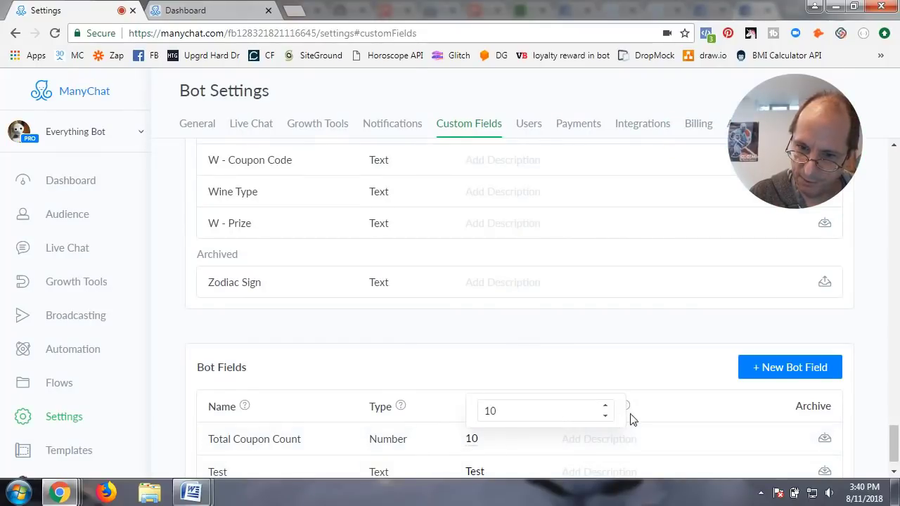
{"action": "left_click", "coordinate": [606, 416]}
{"action": "double_click", "coordinate": [606, 416]}
{"action": "double_click", "coordinate": [606, 416]}
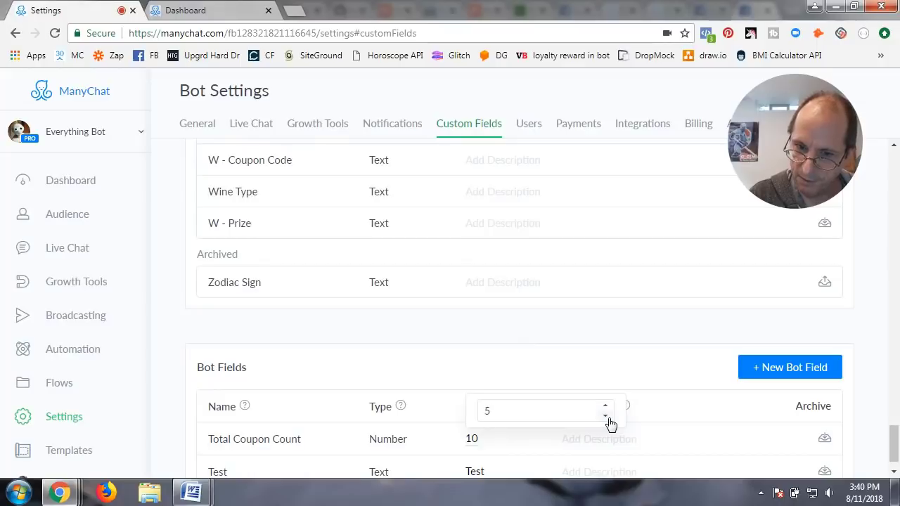
{"action": "double_click", "coordinate": [606, 416]}
{"action": "left_click", "coordinate": [606, 417]}
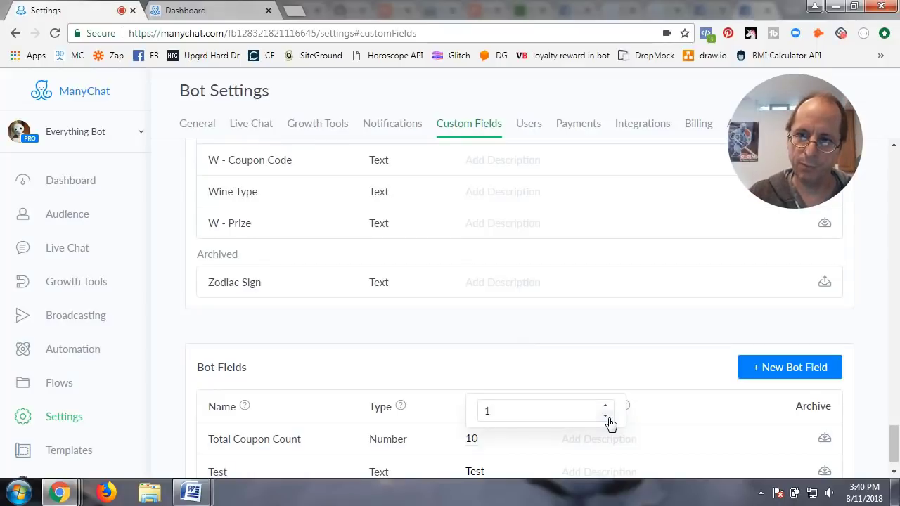
{"action": "left_click", "coordinate": [575, 372]}
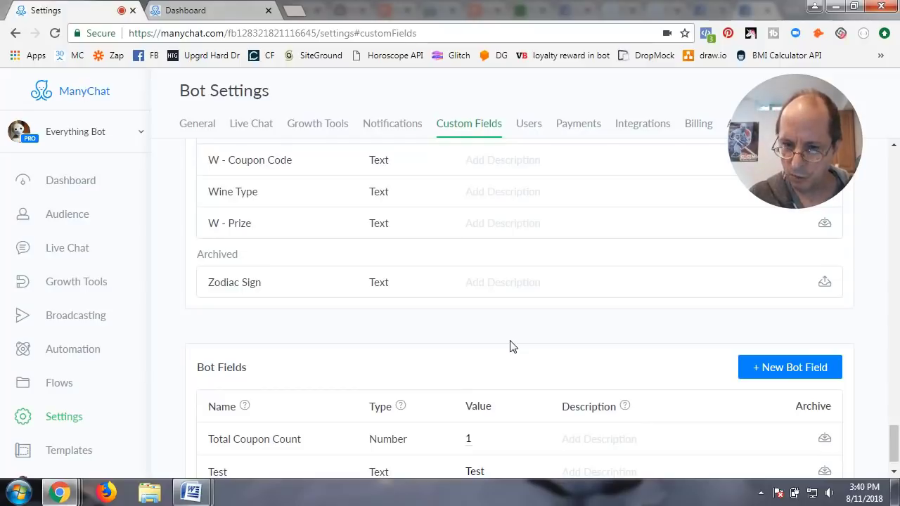
Step: Raise Total Coupon Count to 2, save it, and go to the Flows list
{"action": "left_click", "coordinate": [475, 445]}
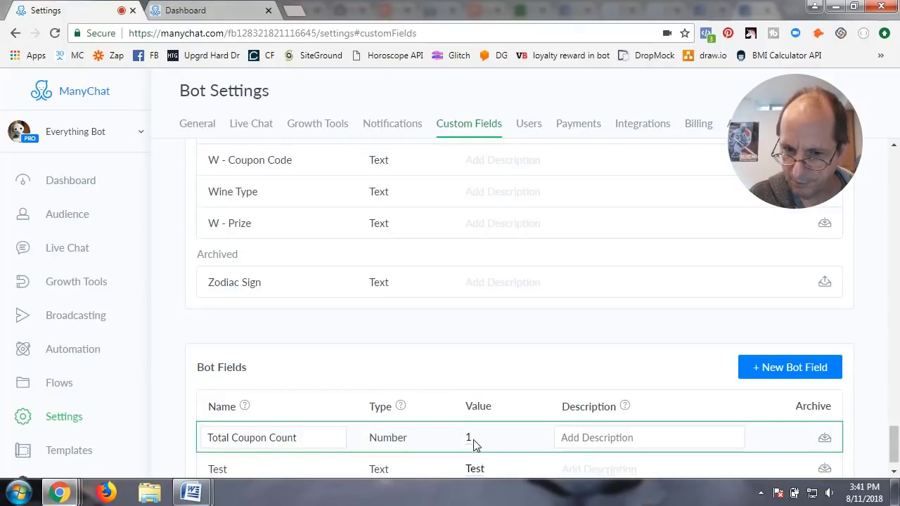
{"action": "left_click", "coordinate": [469, 439]}
{"action": "left_click", "coordinate": [605, 409]}
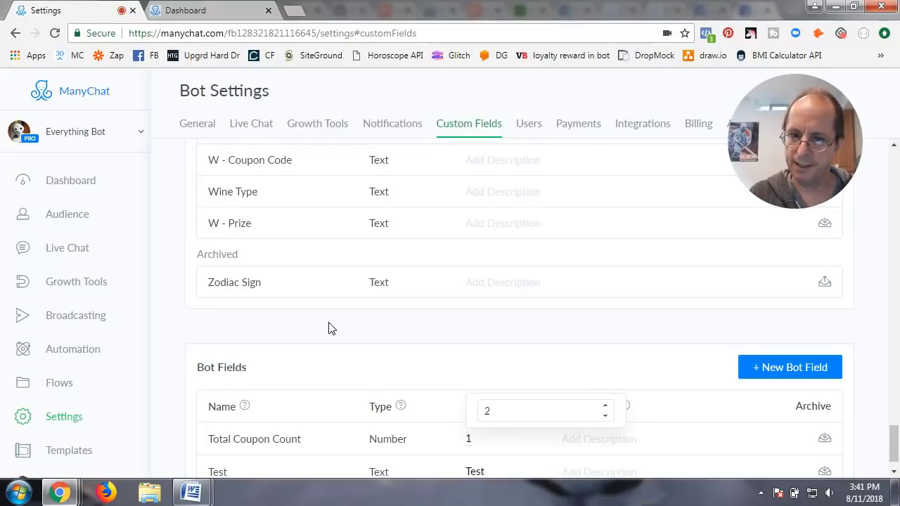
{"action": "left_click", "coordinate": [472, 388]}
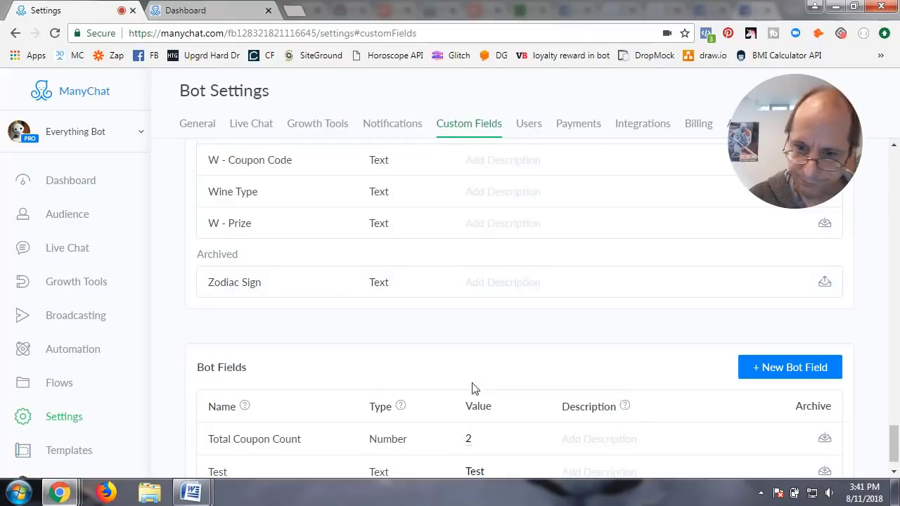
{"action": "left_click", "coordinate": [73, 382]}
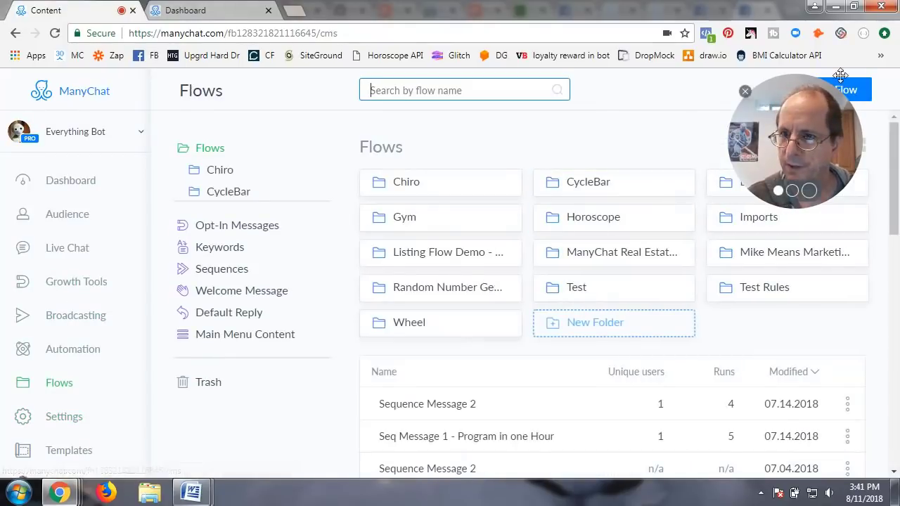
Step: In the Test folder, create a new flow named 'Test Bot Fld Coupon Count'
{"action": "left_click", "coordinate": [582, 287]}
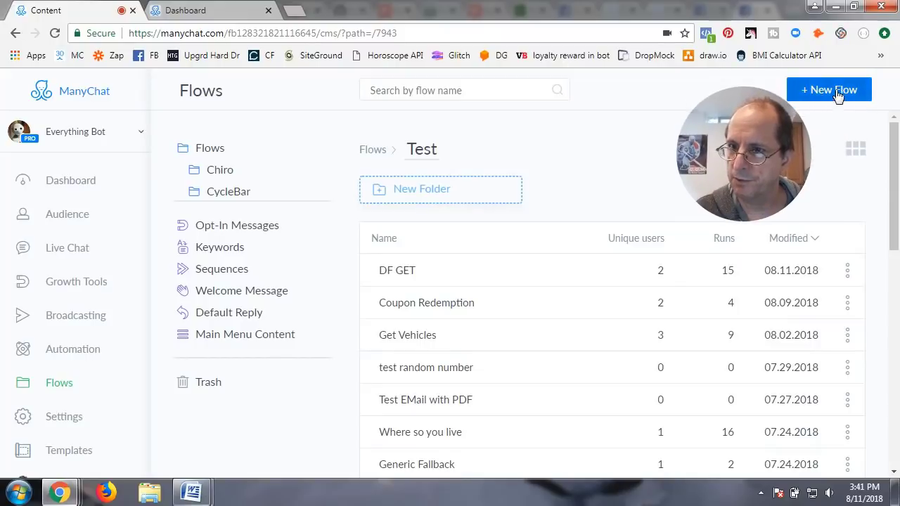
{"action": "left_click", "coordinate": [837, 91]}
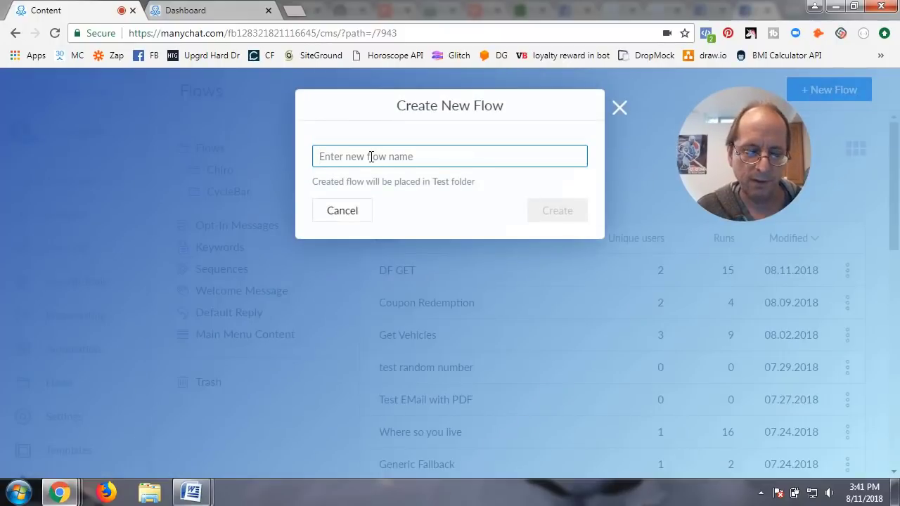
{"action": "type", "text": "Test "}
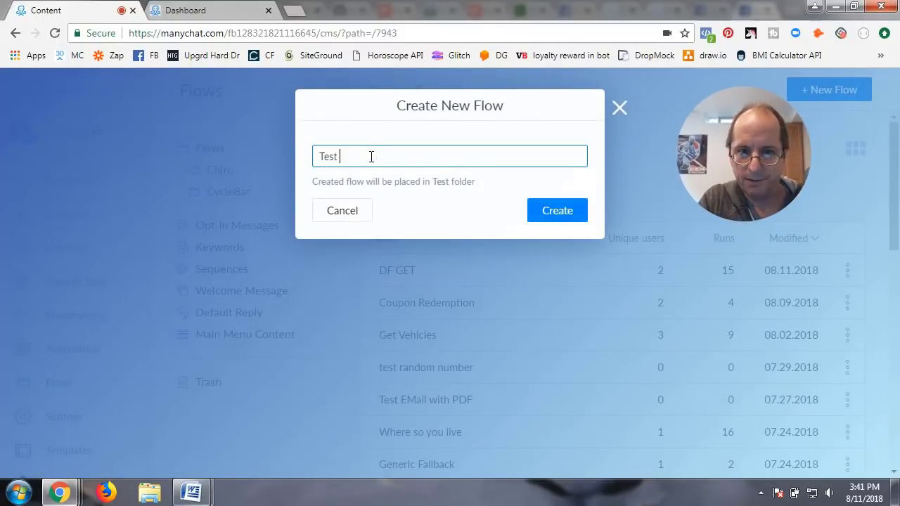
{"action": "type", "text": "B"}
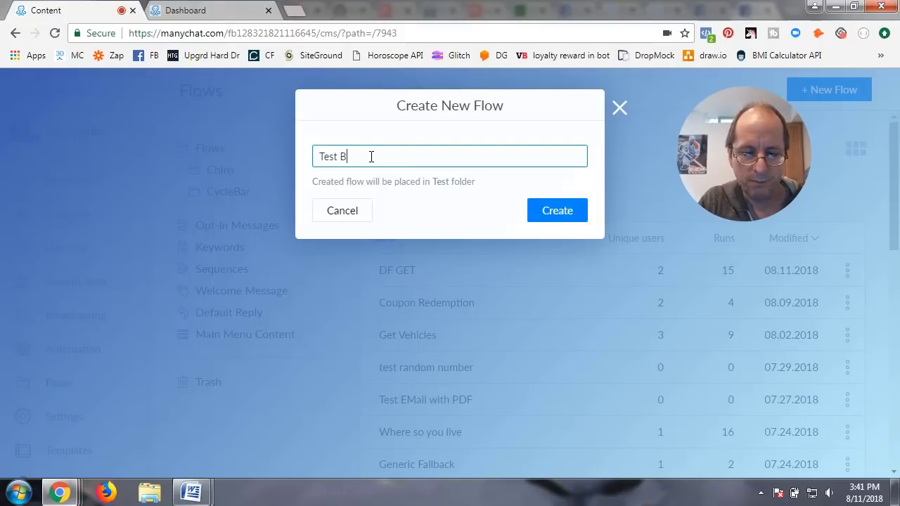
{"action": "type", "text": "ot Fl"}
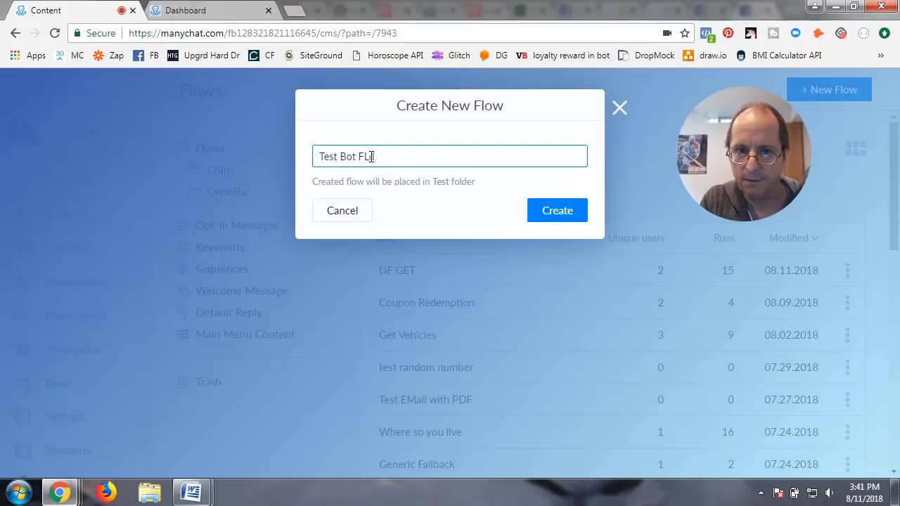
{"action": "type", "text": "oCOu"}
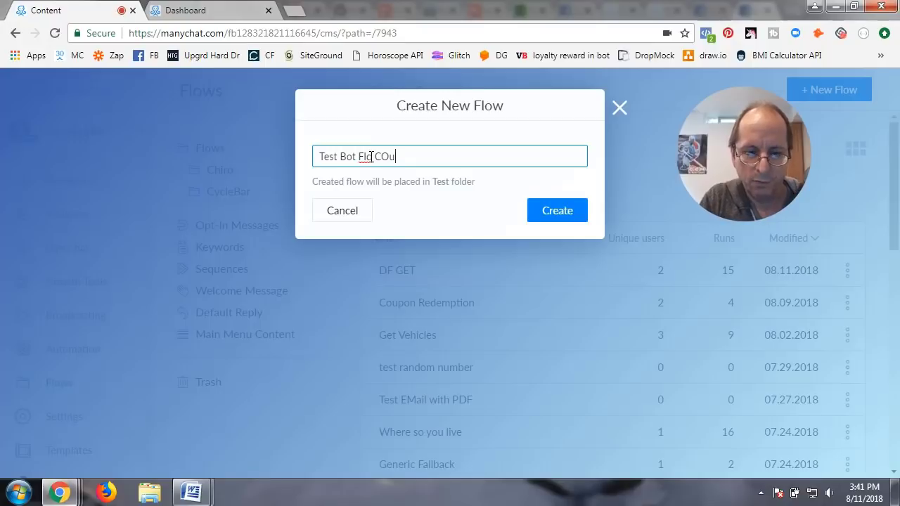
{"action": "key", "text": "BackSpace"}
{"action": "key", "text": "BackSpace"}
{"action": "type", "text": "oupn CO"}
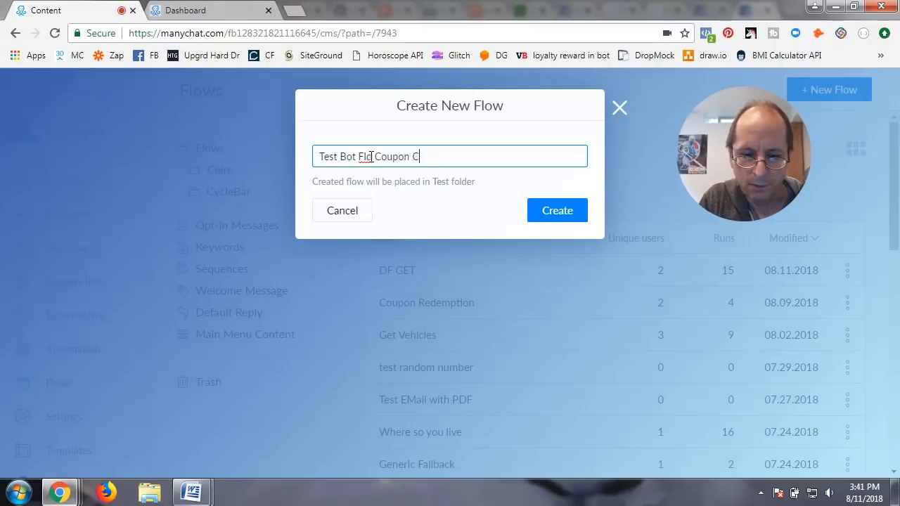
{"action": "type", "text": "ount"}
{"action": "key", "text": "Return"}
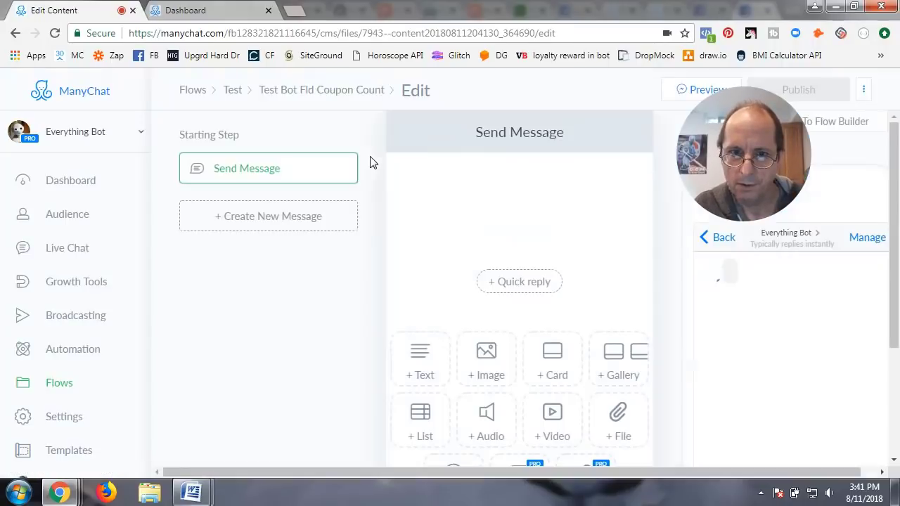
Step: In the flow builder, start the Send Message text with 'Hey' plus the First Name variable
{"action": "left_click", "coordinate": [803, 122]}
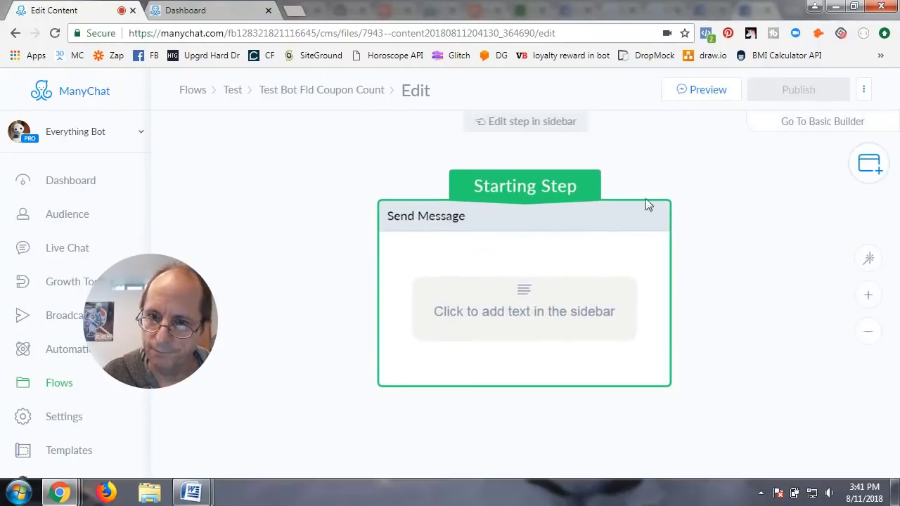
{"action": "left_click", "coordinate": [548, 308]}
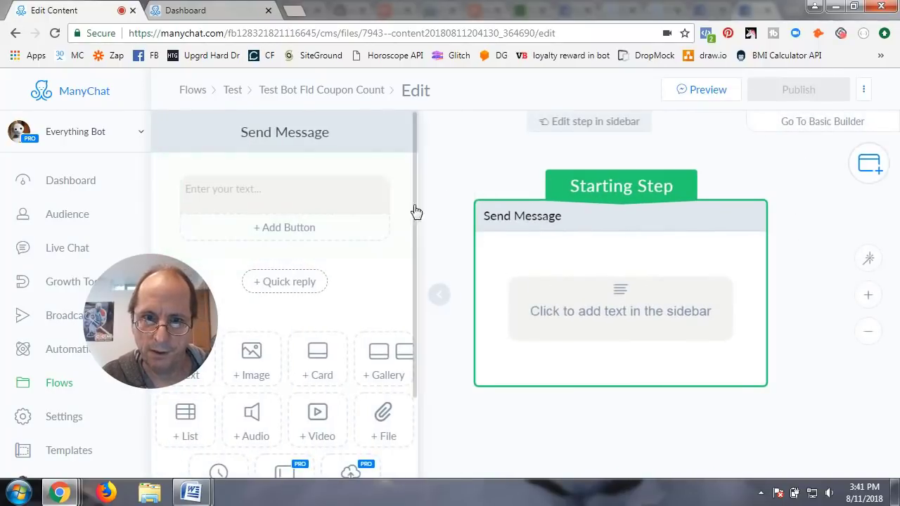
{"action": "left_click", "coordinate": [300, 192]}
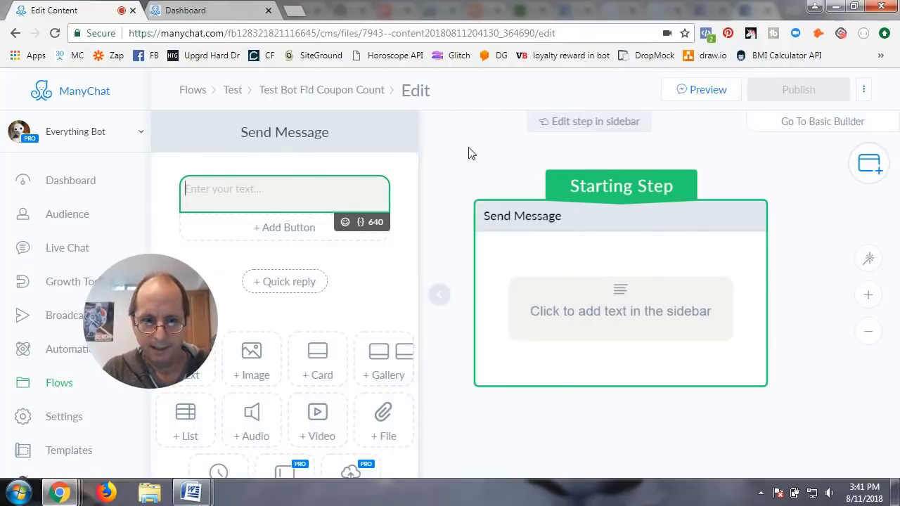
{"action": "type", "text": "h"}
{"action": "key", "text": "BackSpace"}
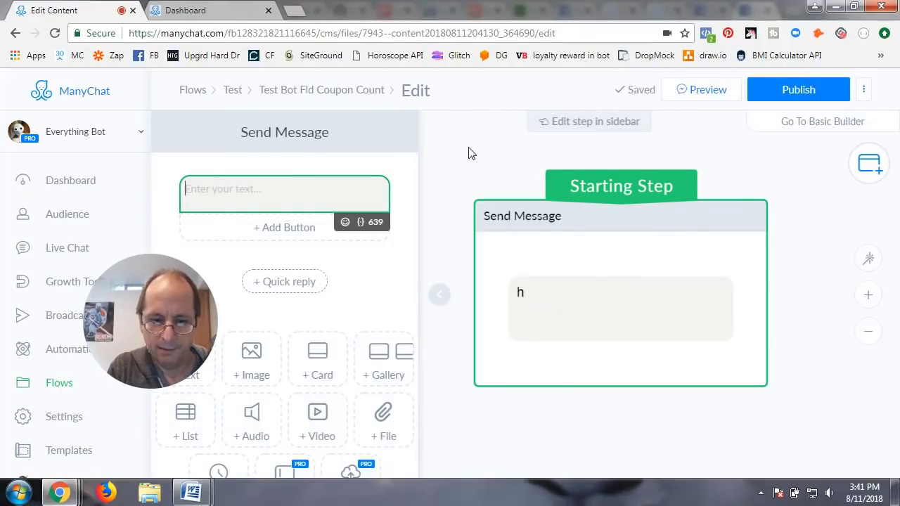
{"action": "type", "text": "Hey {{first_name"}
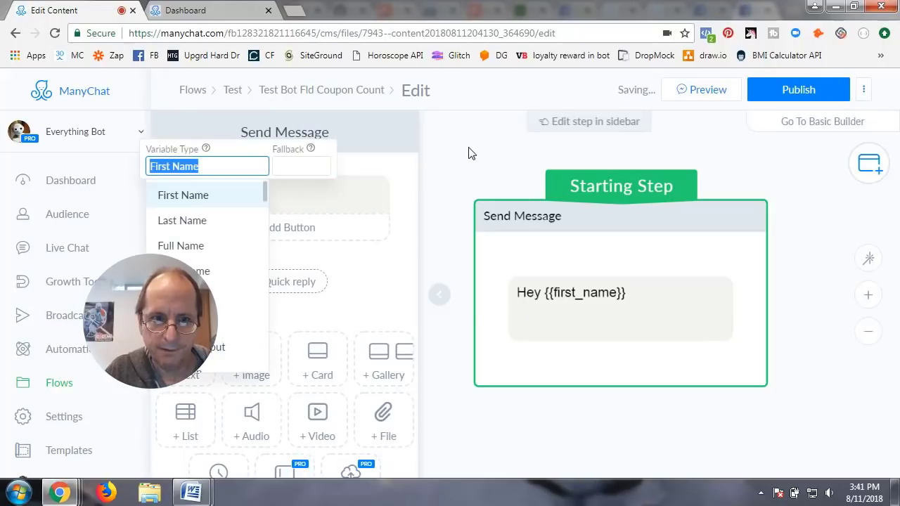
{"action": "left_click", "coordinate": [247, 170]}
{"action": "left_click", "coordinate": [310, 193]}
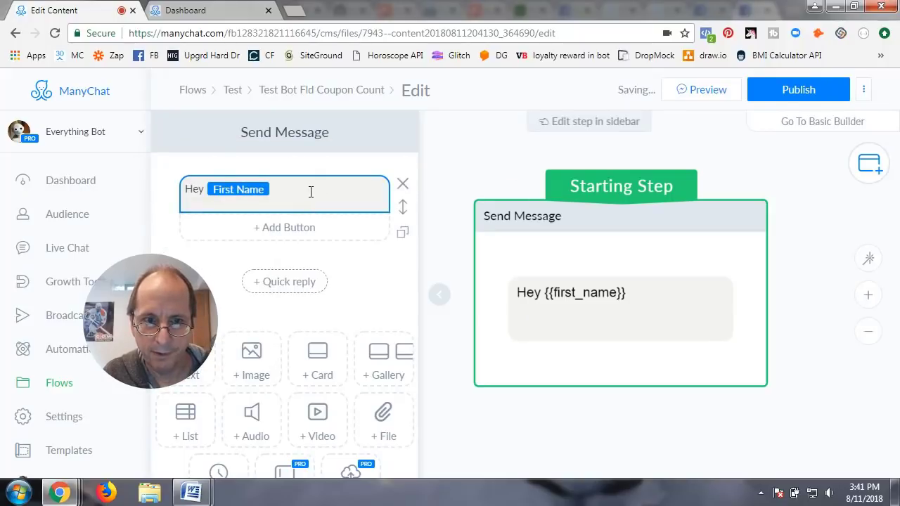
Step: Add the Total Coupon Count variable, then 'coupons left. Click the button below to'
{"action": "left_click", "coordinate": [308, 189]}
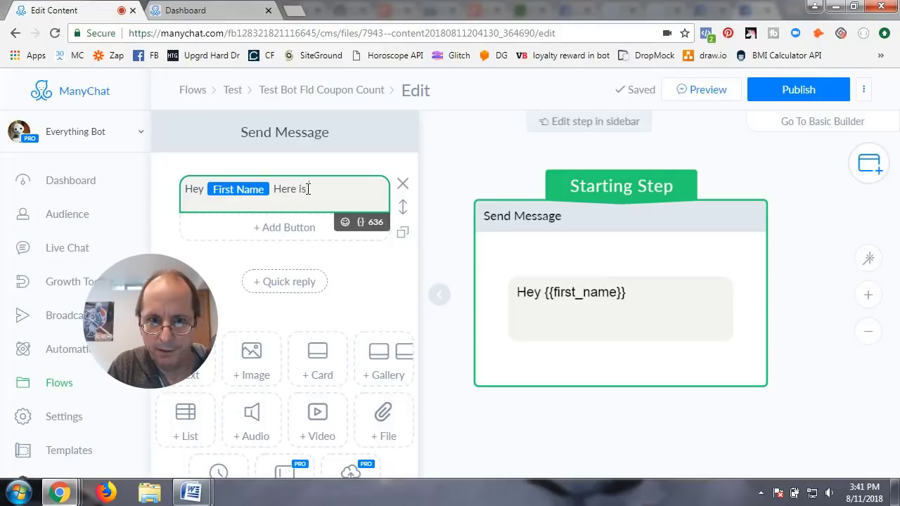
{"action": "type", "text": "Here is"}
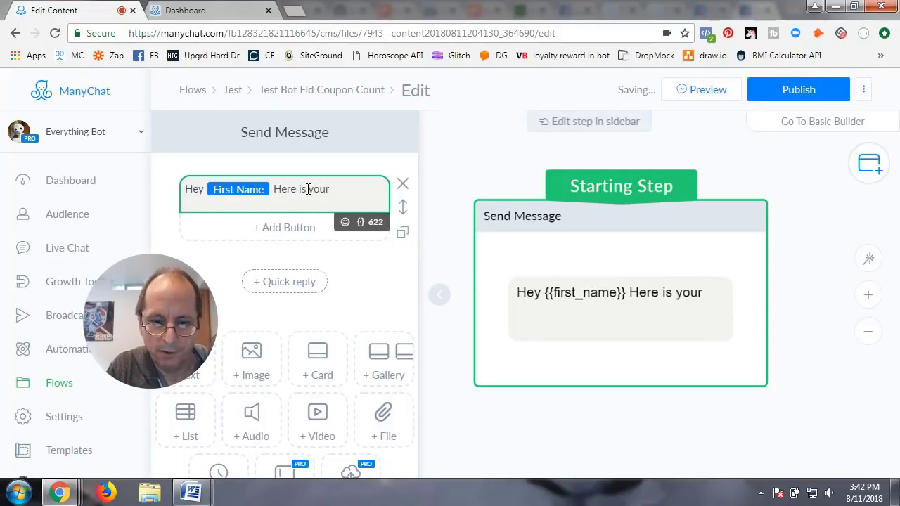
{"action": "key", "text": "BackSpace"}
{"action": "key", "text": "BackSpace"}
{"action": "key", "text": "BackSpace"}
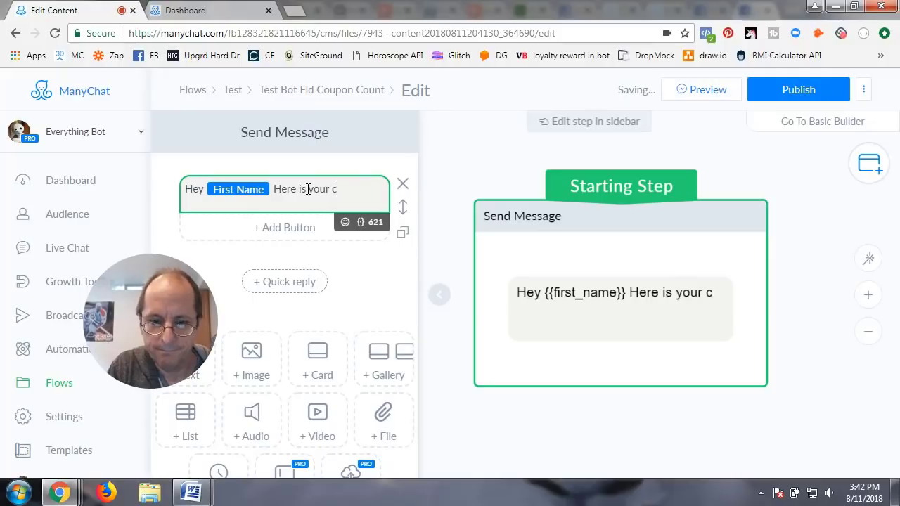
{"action": "type", "text": "oupnd"}
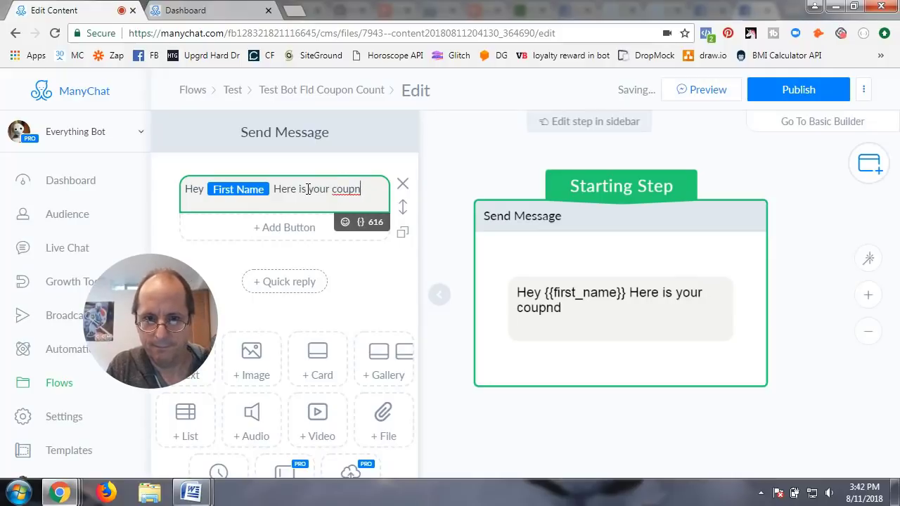
{"action": "key", "text": "BackSpace"}
{"action": "key", "text": "BackSpace"}
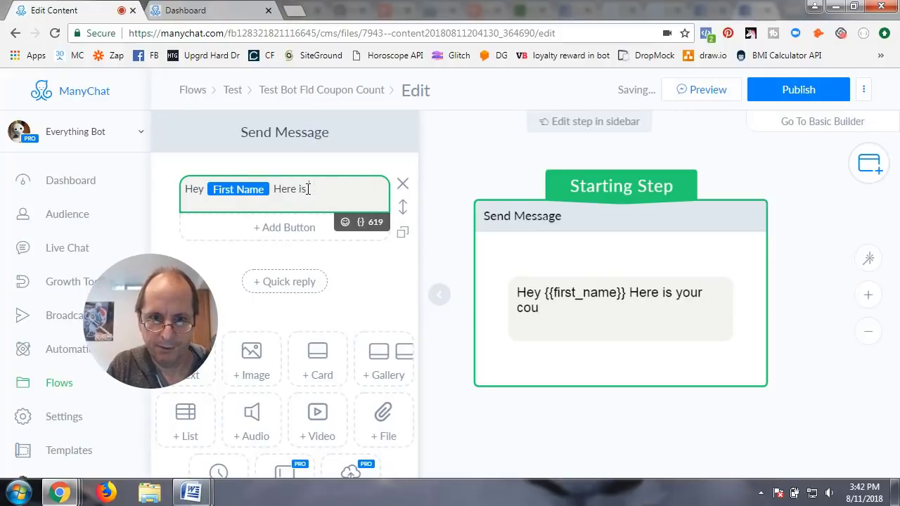
{"action": "key", "text": "BackSpace"}
{"action": "key", "text": "BackSpace"}
{"action": "key", "text": "BackSpace"}
{"action": "key", "text": "BackSpace"}
{"action": "key", "text": "BackSpace"}
{"action": "key", "text": "BackSpace"}
{"action": "key", "text": "BackSpace"}
{"action": "key", "text": "BackSpace"}
{"action": "key", "text": "BackSpace"}
{"action": "key", "text": "BackSpace"}
{"action": "key", "text": "BackSpace"}
{"action": "key", "text": "BackSpace"}
{"action": "key", "text": "BackSpace"}
{"action": "key", "text": "BackSpace"}
{"action": "key", "text": "BackSpace"}
{"action": "key", "text": "BackSpace"}
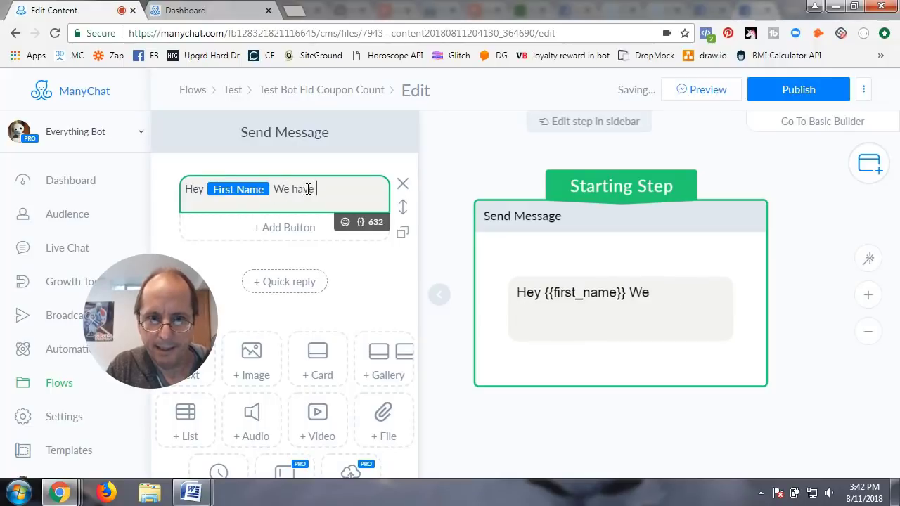
{"action": "type", "text": "{"}
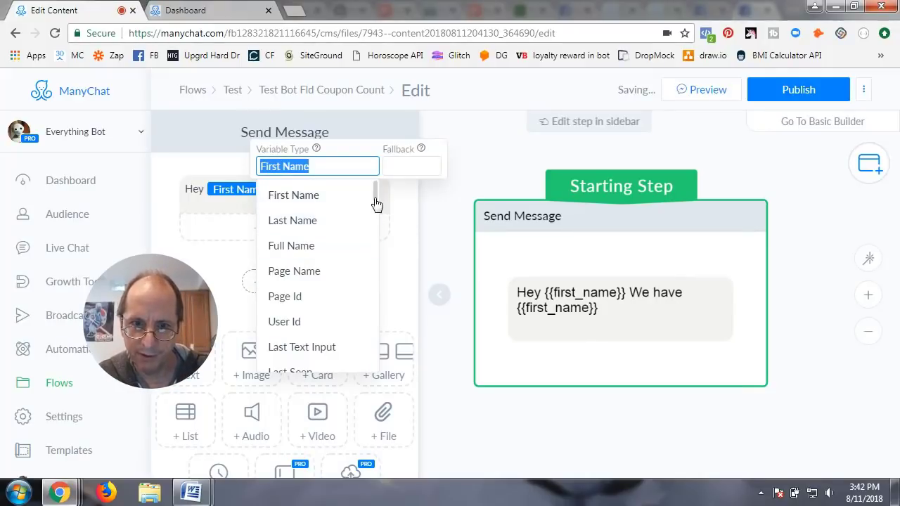
{"action": "left_click_drag", "start_coordinate": [375, 201], "coordinate": [367, 376]}
{"action": "left_click", "coordinate": [298, 359]}
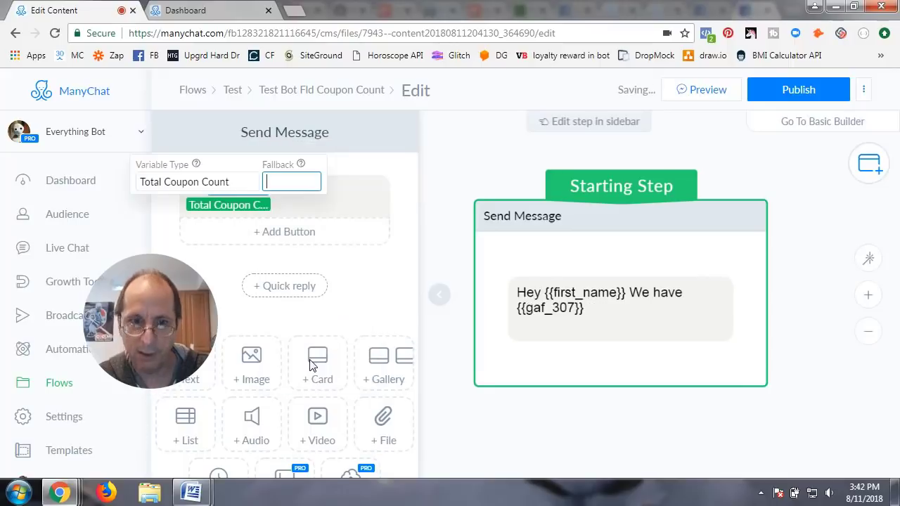
{"action": "left_click", "coordinate": [288, 205]}
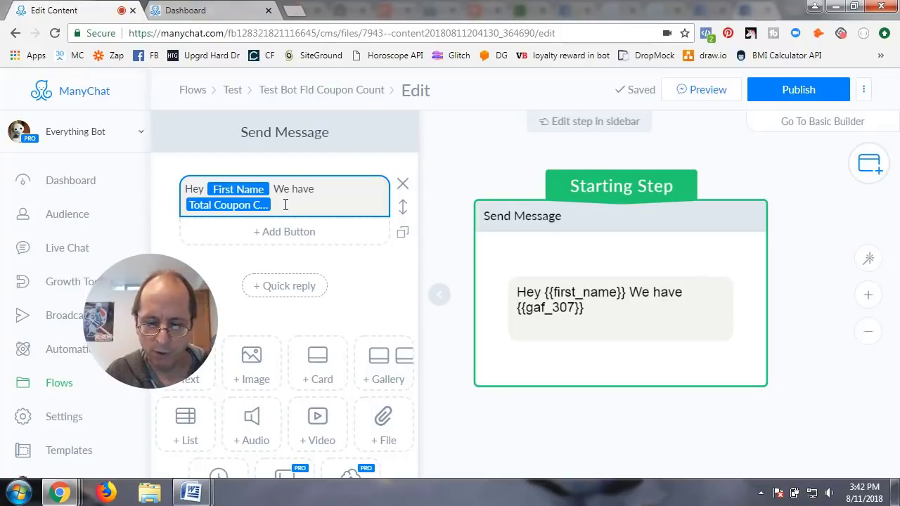
{"action": "left_click", "coordinate": [286, 205]}
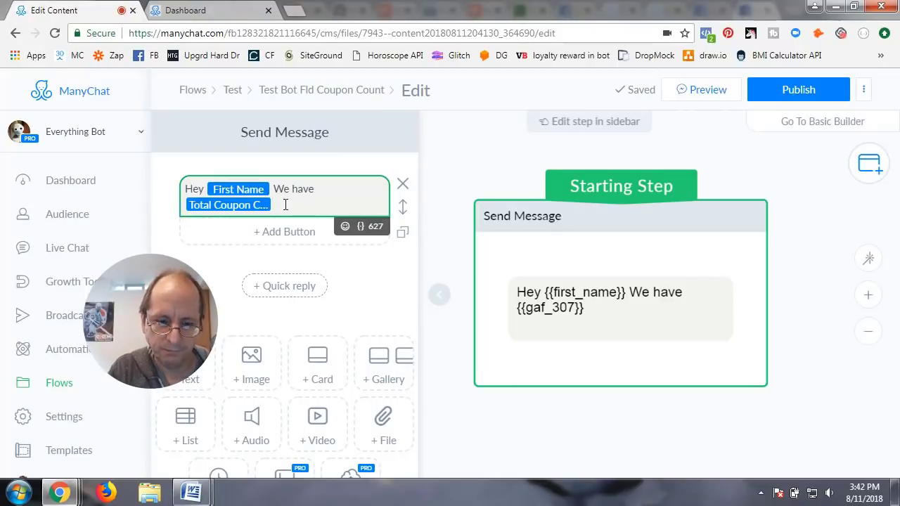
{"action": "type", "text": "co"}
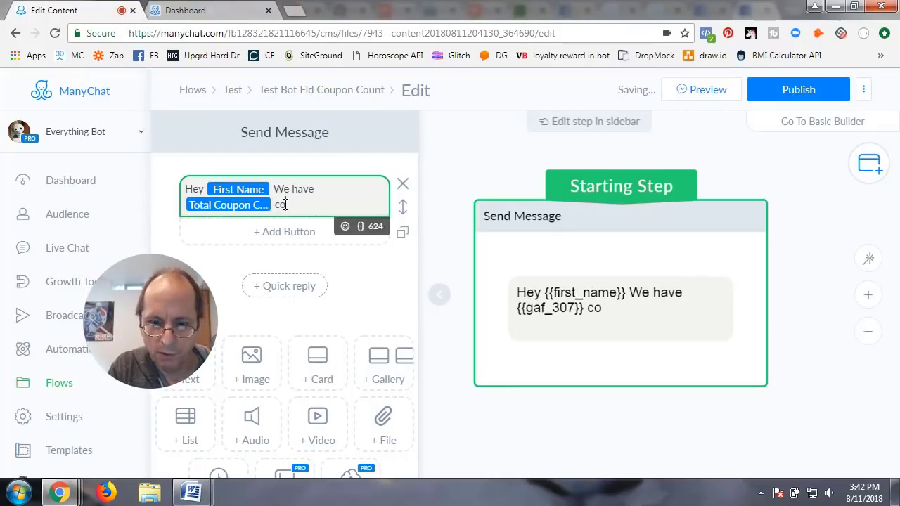
{"action": "type", "text": "upons "}
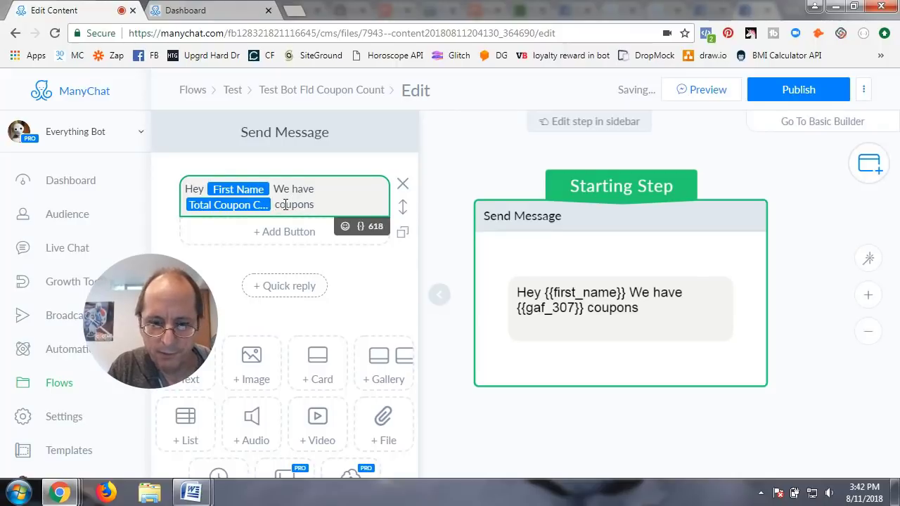
{"action": "type", "text": "left. "}
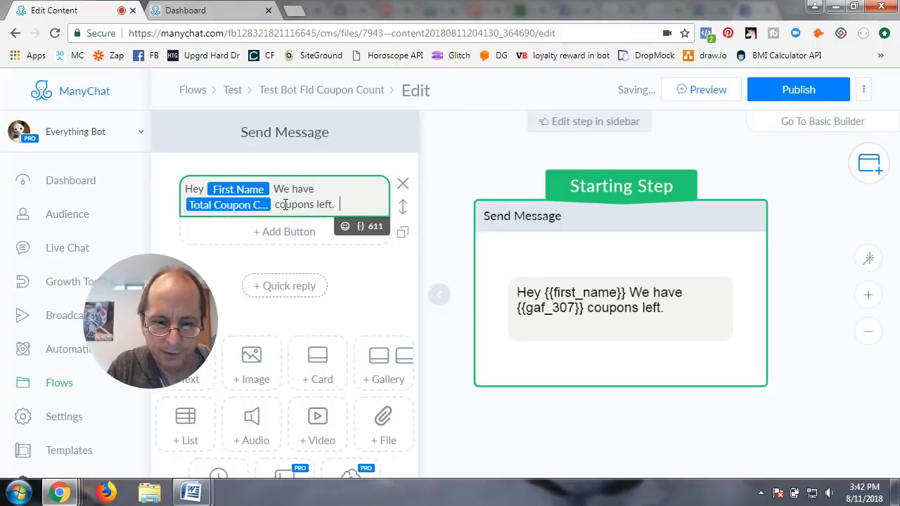
{"action": "type", "text": " Click the"}
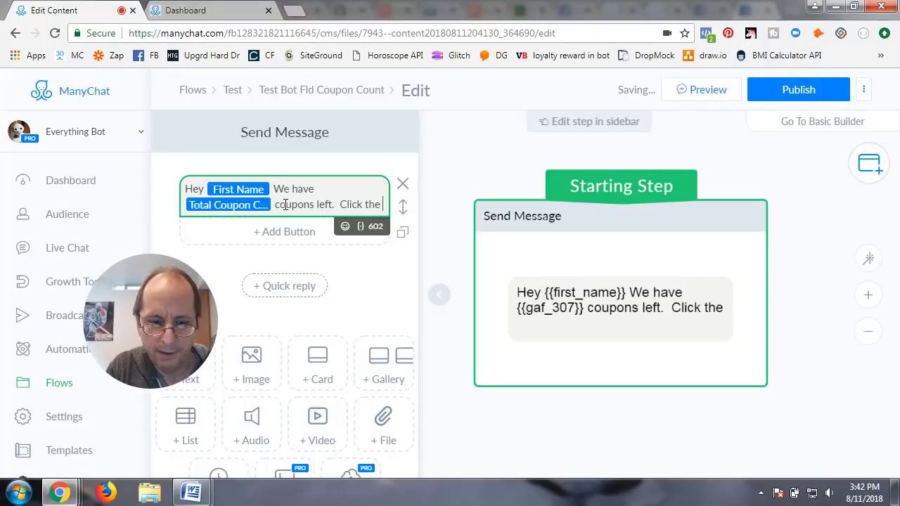
{"action": "type", "text": " button bel"}
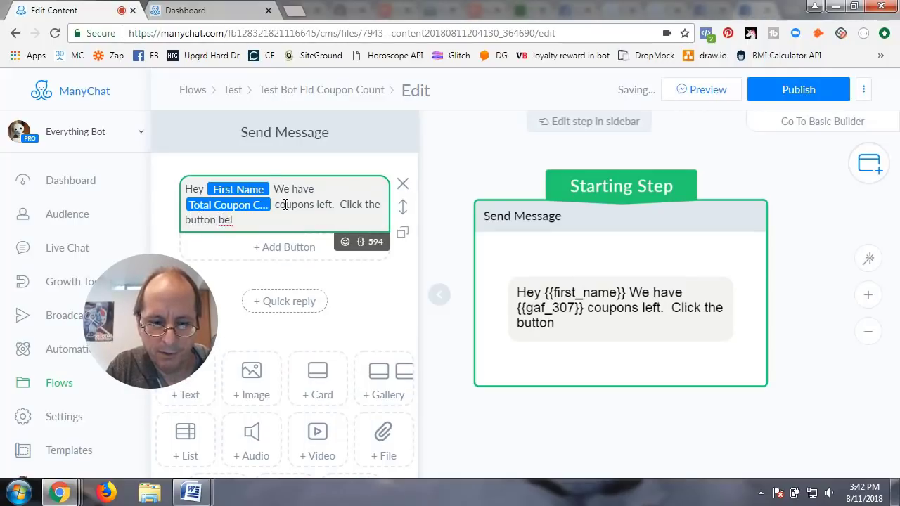
{"action": "type", "text": "ow to claim yours."}
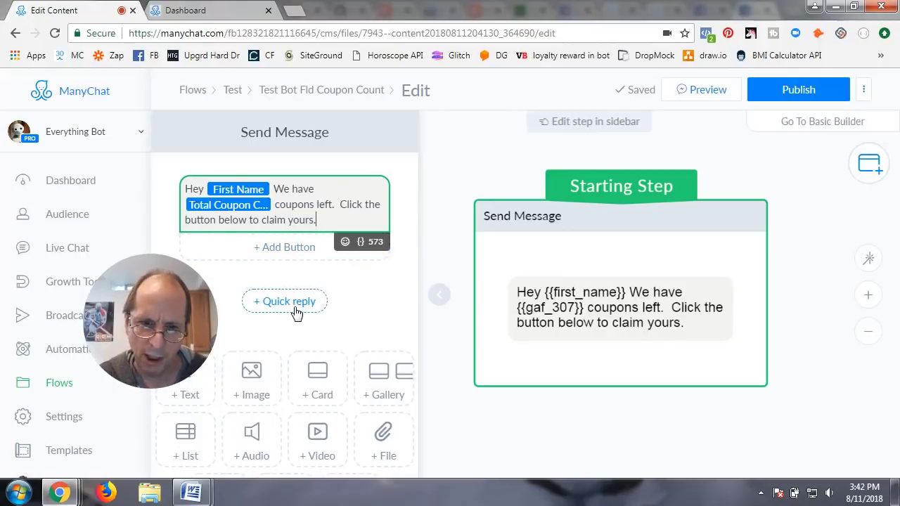
Step: Add a button under the message that leads to a new follow-up message
{"action": "left_click", "coordinate": [291, 248]}
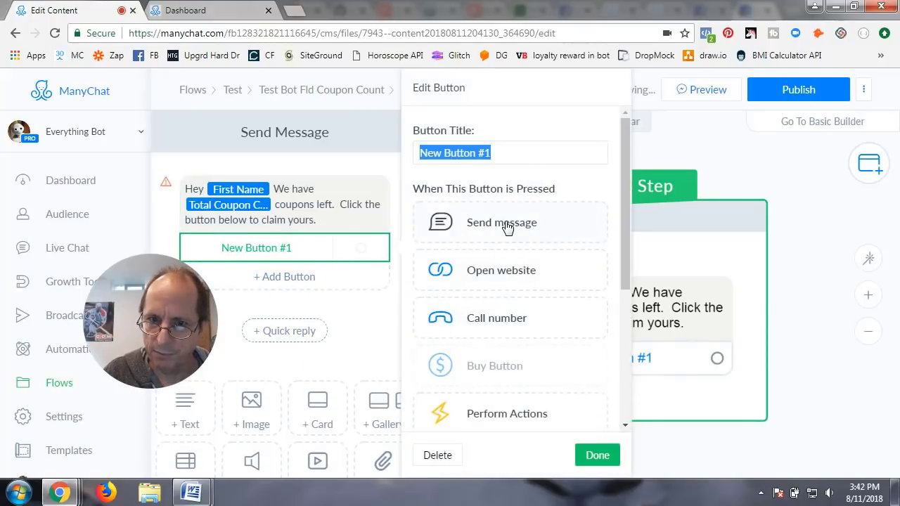
{"action": "left_click", "coordinate": [506, 225]}
{"action": "left_click", "coordinate": [495, 286]}
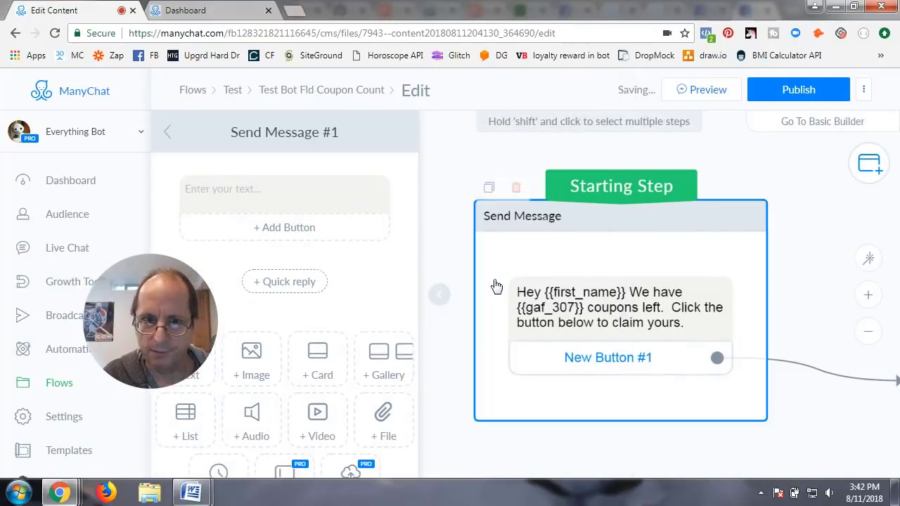
Step: Write 'Awesome here is your coupon' plus the First Name variable in the follow-up
{"action": "left_click", "coordinate": [264, 191]}
{"action": "type", "text": "Awe"}
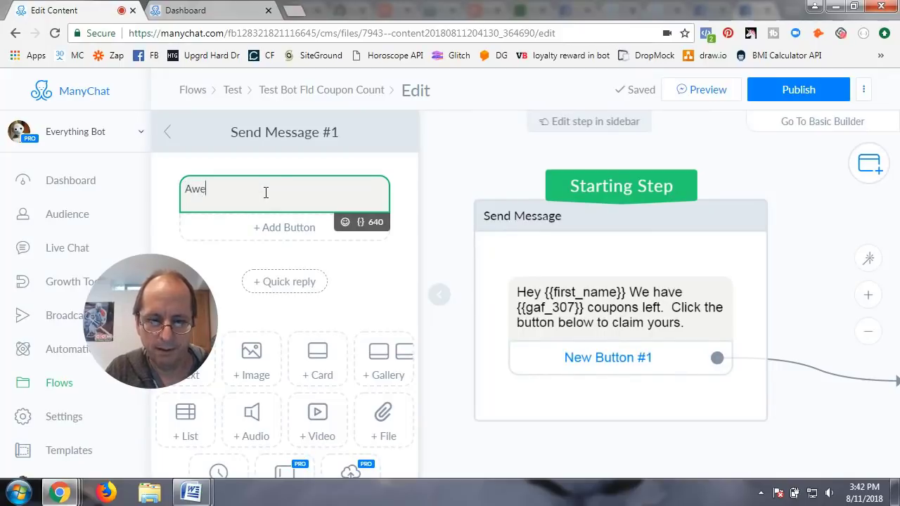
{"action": "type", "text": "some here is"}
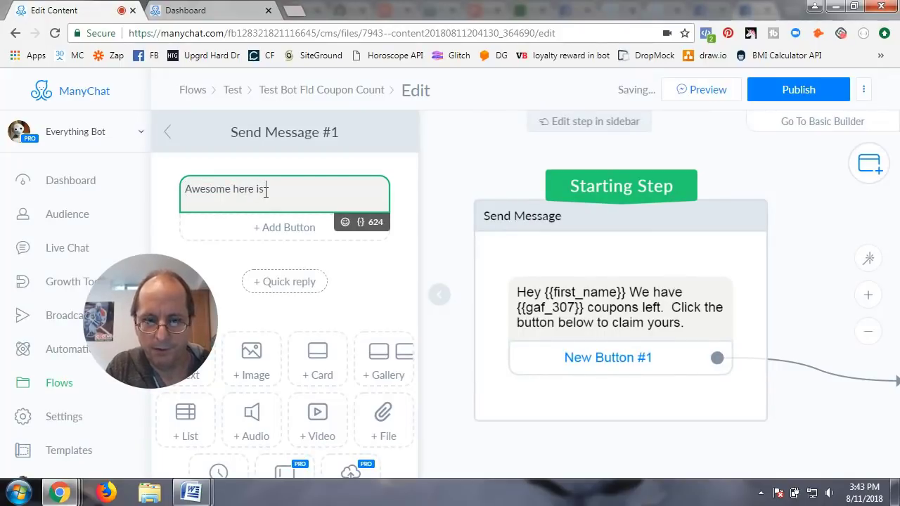
{"action": "type", "text": " your copuon"}
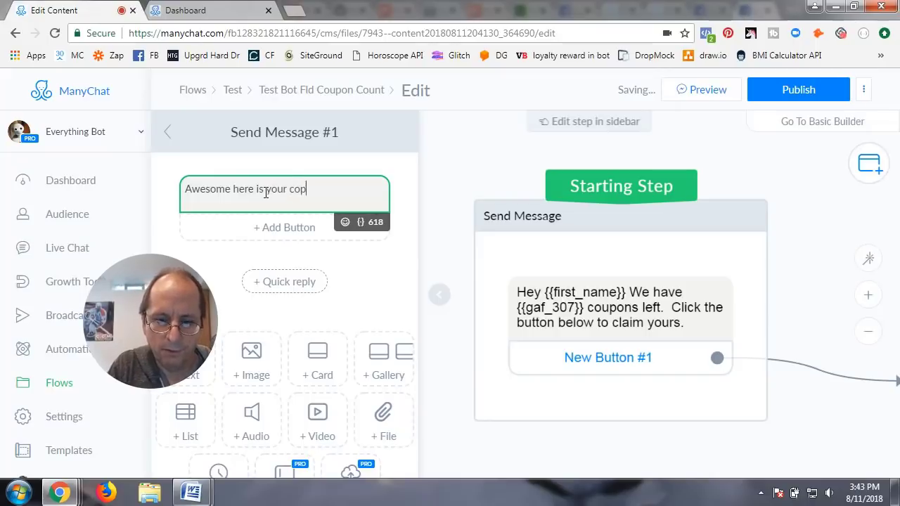
{"action": "key", "text": "BackSpace"}
{"action": "key", "text": "BackSpace"}
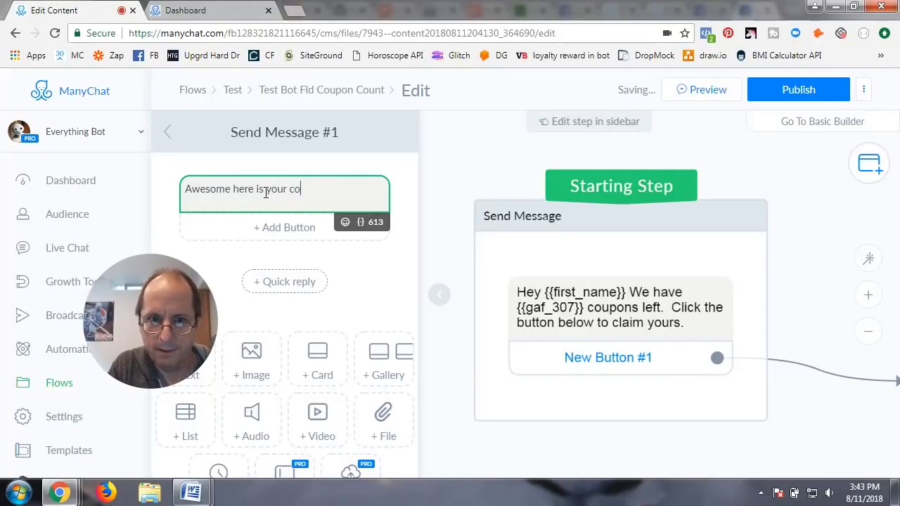
{"action": "type", "text": "upon{"}
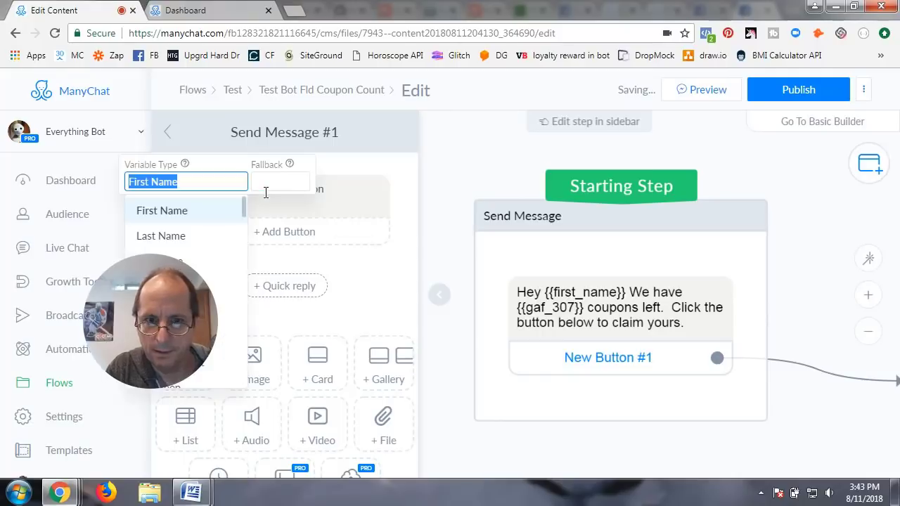
{"action": "key", "text": "Return"}
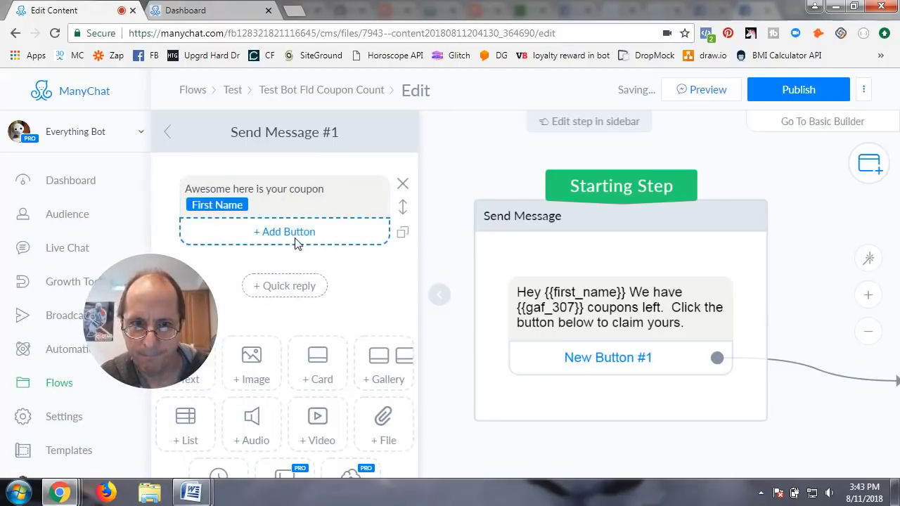
{"action": "scroll", "coordinate": [331, 261], "scroll_direction": "down", "scroll_amount": 3}
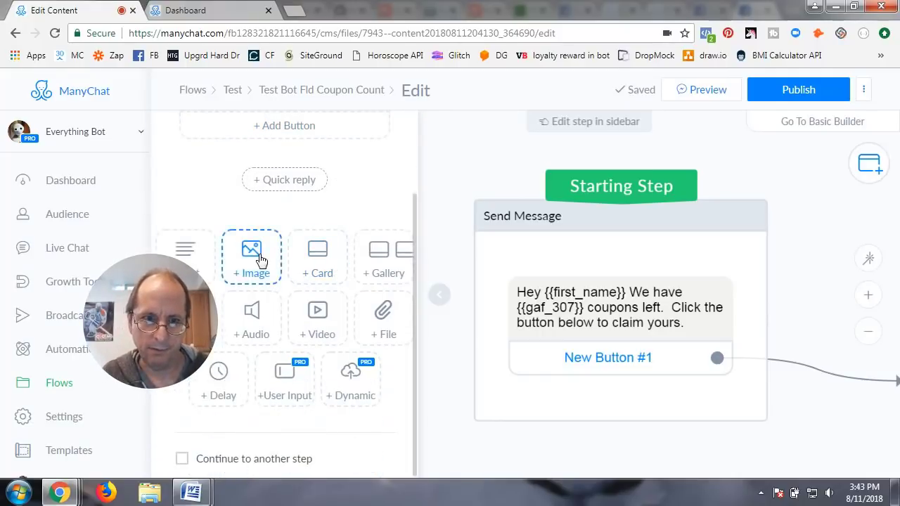
Step: Add an image block with Donut Deal 50%.png from My Documents > JTS Media > Bot Training > A Donut
{"action": "left_click", "coordinate": [251, 255]}
{"action": "left_click", "coordinate": [291, 208]}
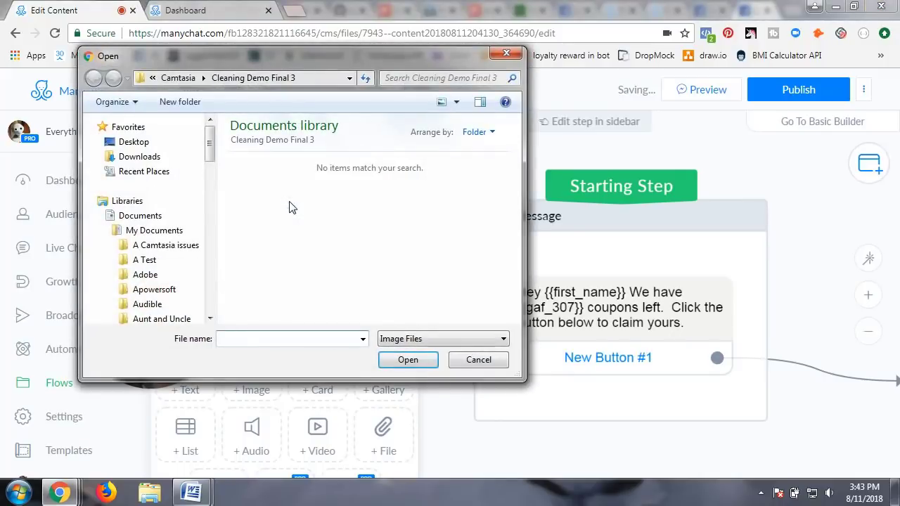
{"action": "left_click", "coordinate": [197, 230]}
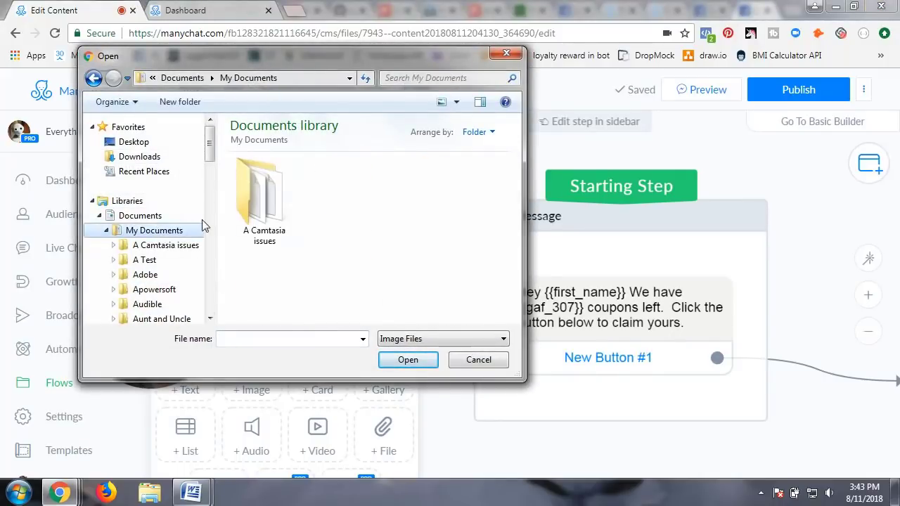
{"action": "left_click_drag", "start_coordinate": [514, 176], "coordinate": [516, 202]}
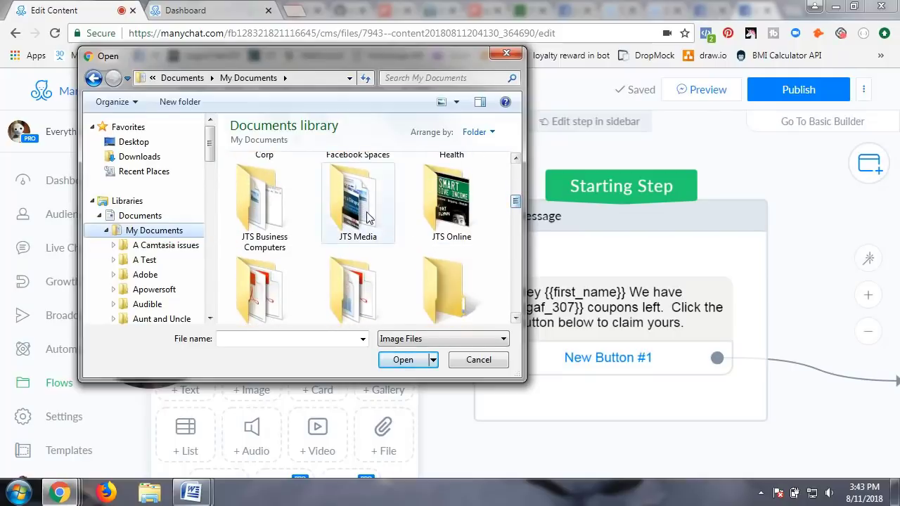
{"action": "double_click", "coordinate": [367, 218]}
{"action": "scroll", "coordinate": [363, 295], "scroll_direction": "down", "scroll_amount": 5}
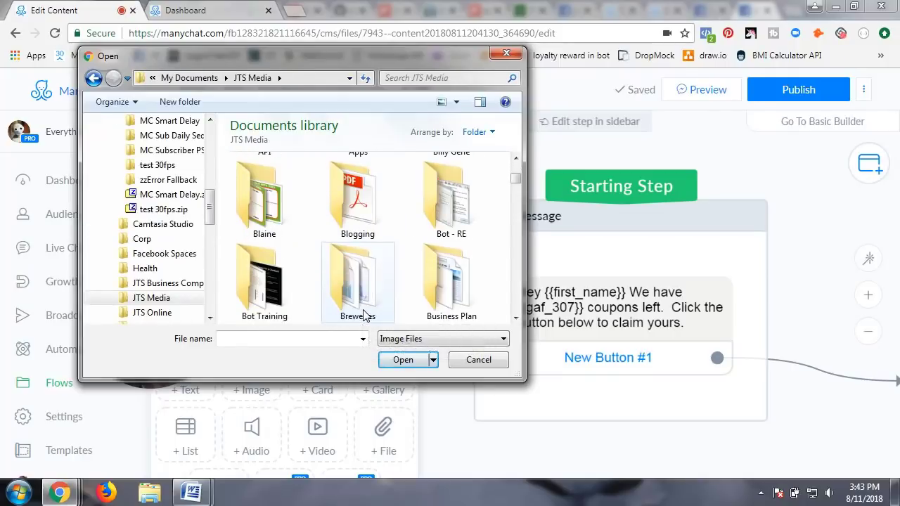
{"action": "double_click", "coordinate": [267, 289]}
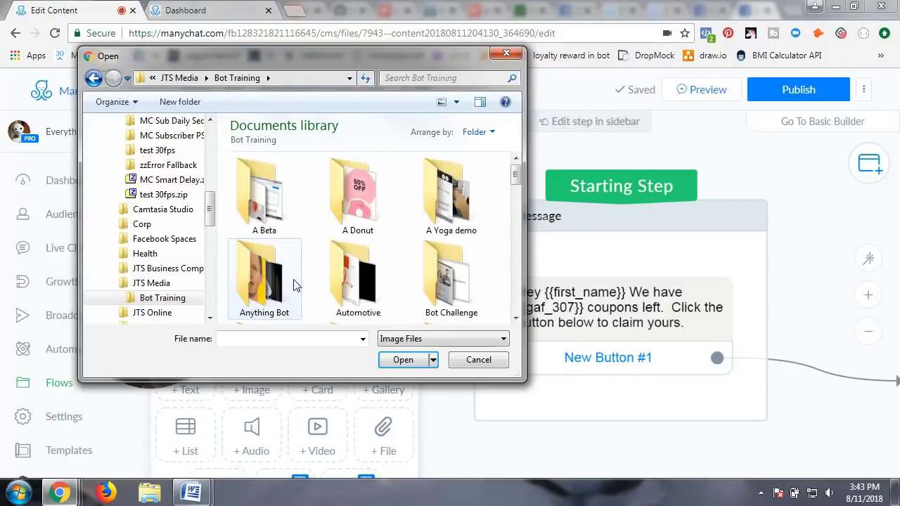
{"action": "double_click", "coordinate": [359, 195]}
{"action": "left_click", "coordinate": [271, 195]}
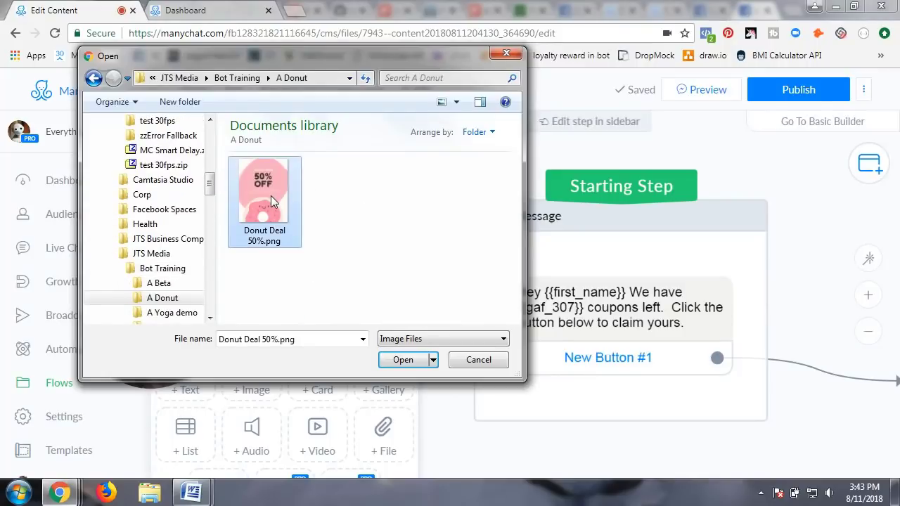
{"action": "double_click", "coordinate": [270, 195]}
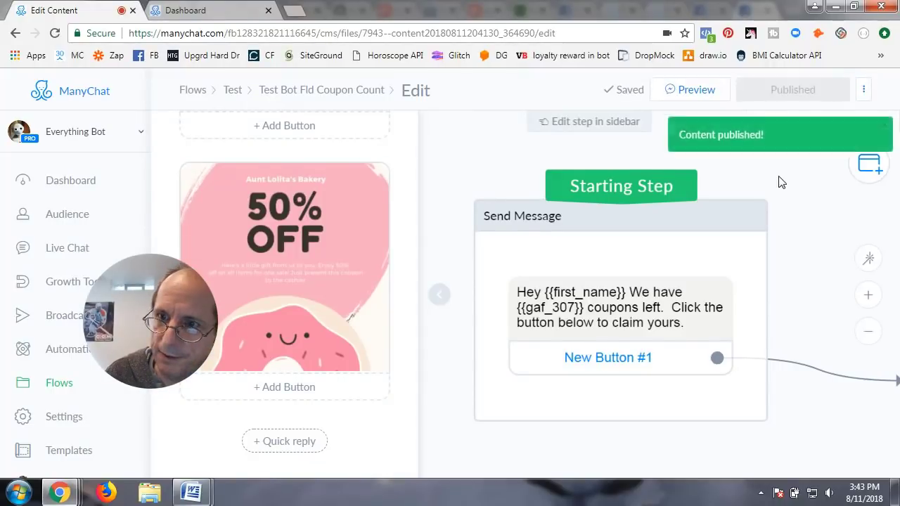
Step: Set Send Message #1 to continue to another step and drag out its next-step connection
{"action": "left_click", "coordinate": [443, 308]}
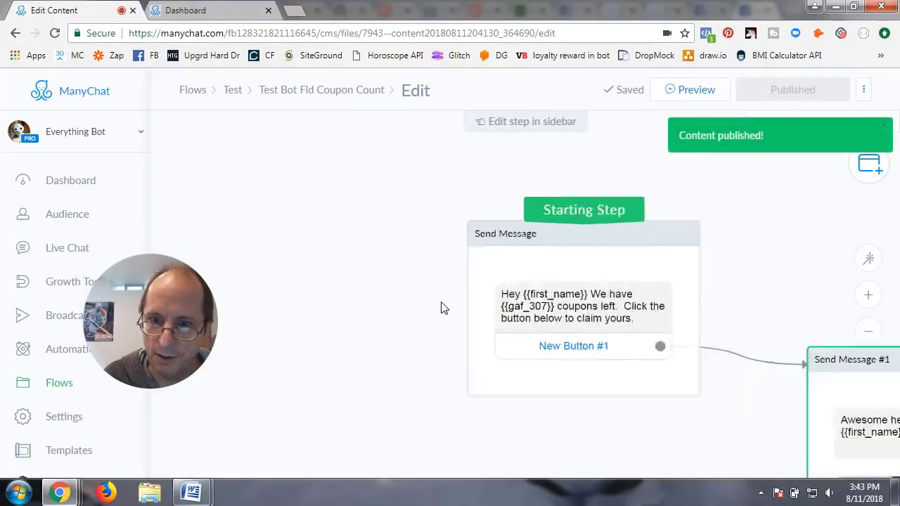
{"action": "left_click_drag", "start_coordinate": [633, 261], "coordinate": [460, 183]}
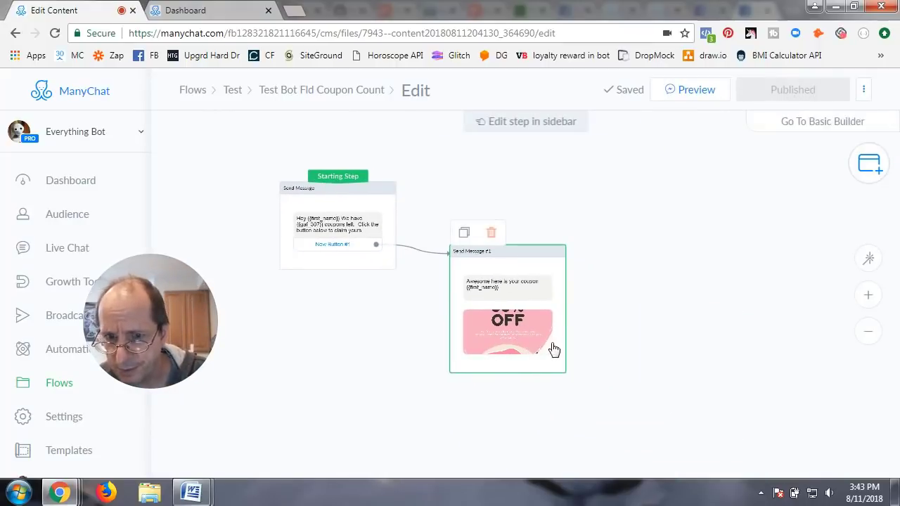
{"action": "left_click", "coordinate": [536, 274]}
{"action": "scroll", "coordinate": [337, 303], "scroll_direction": "down", "scroll_amount": 3}
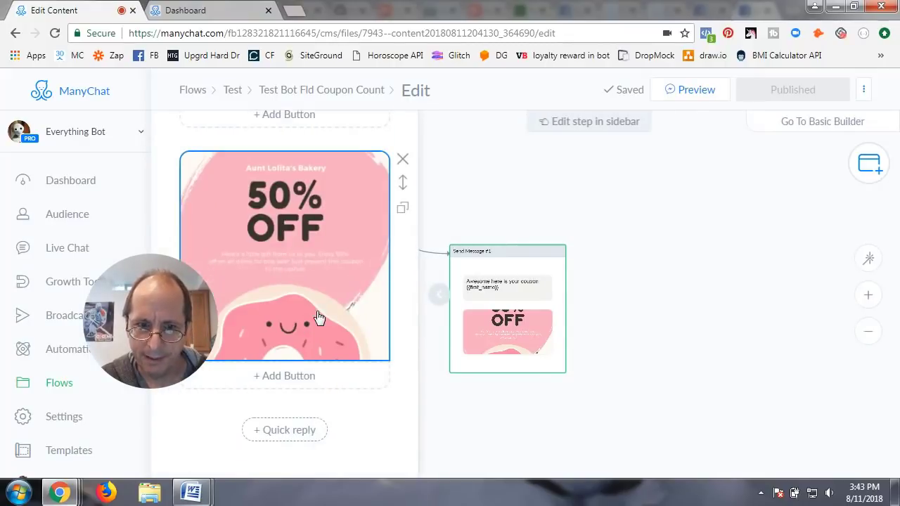
{"action": "scroll", "coordinate": [281, 386], "scroll_direction": "down", "scroll_amount": 1}
{"action": "left_click", "coordinate": [181, 458]}
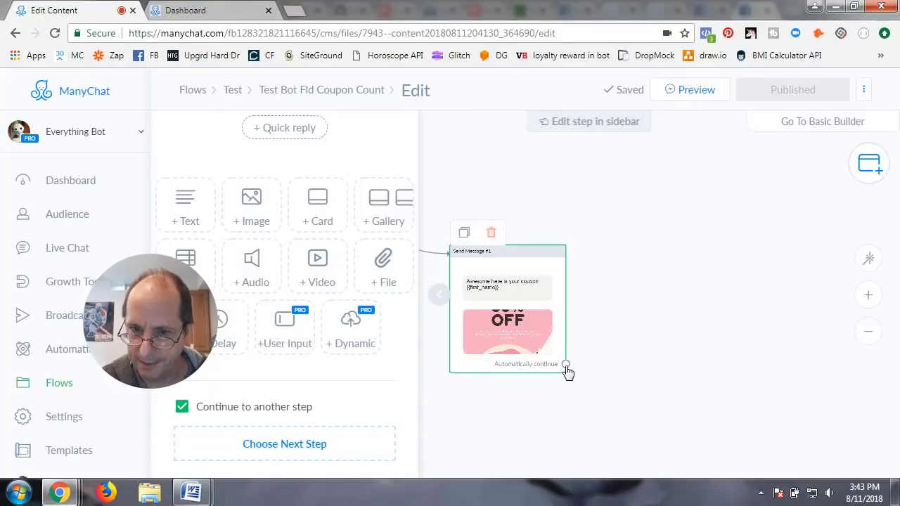
{"action": "left_click_drag", "start_coordinate": [567, 370], "coordinate": [636, 243]}
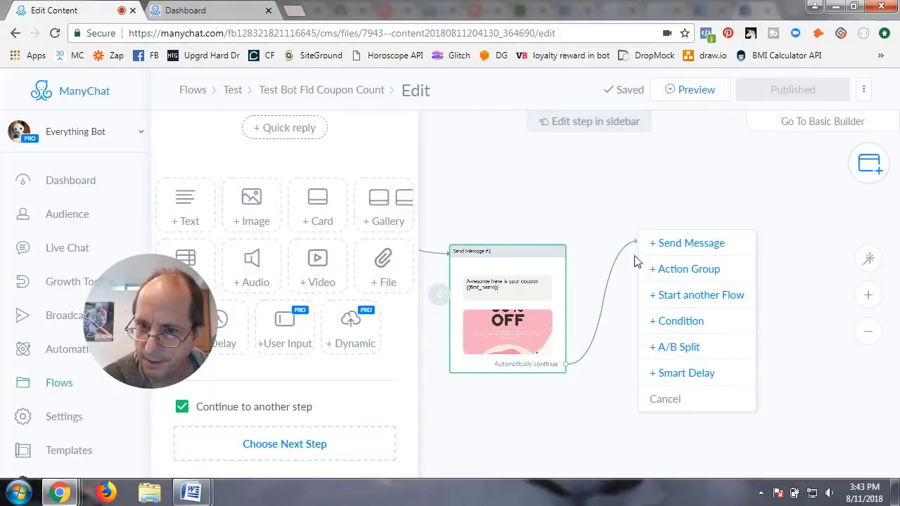
Step: Make the next step an Action Group containing an Add Tag action
{"action": "left_click", "coordinate": [681, 270]}
{"action": "left_click", "coordinate": [280, 196]}
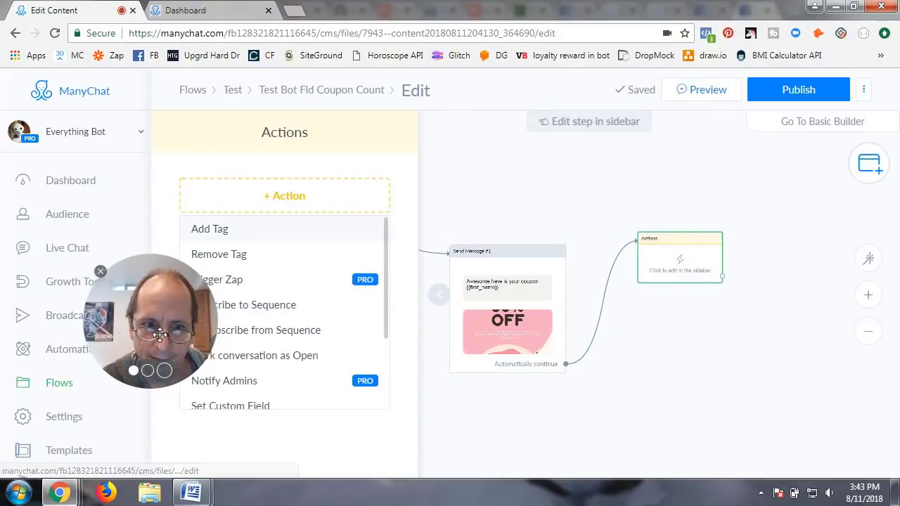
{"action": "left_click_drag", "start_coordinate": [159, 337], "coordinate": [105, 338]}
{"action": "left_click", "coordinate": [272, 202]}
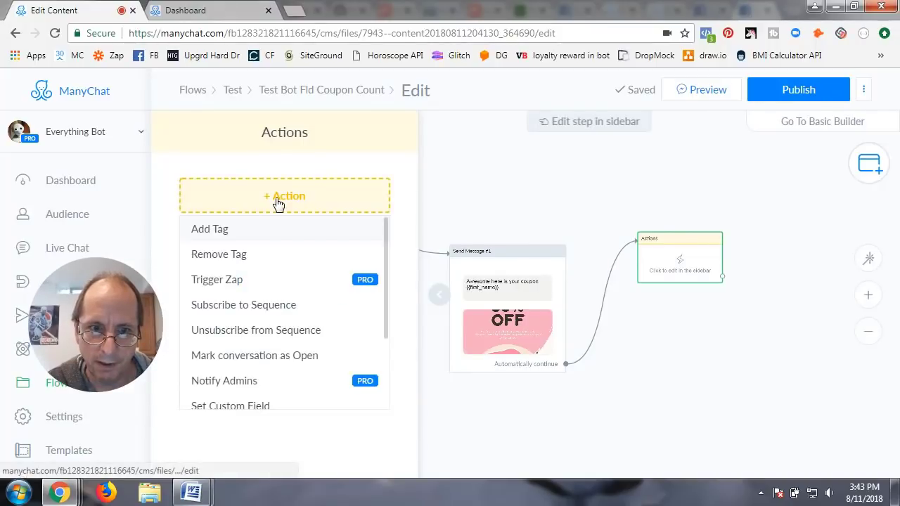
{"action": "left_click", "coordinate": [224, 230]}
Step: Choose the Got Donut Offer tag and bring up the action list for another action
{"action": "left_click", "coordinate": [235, 219]}
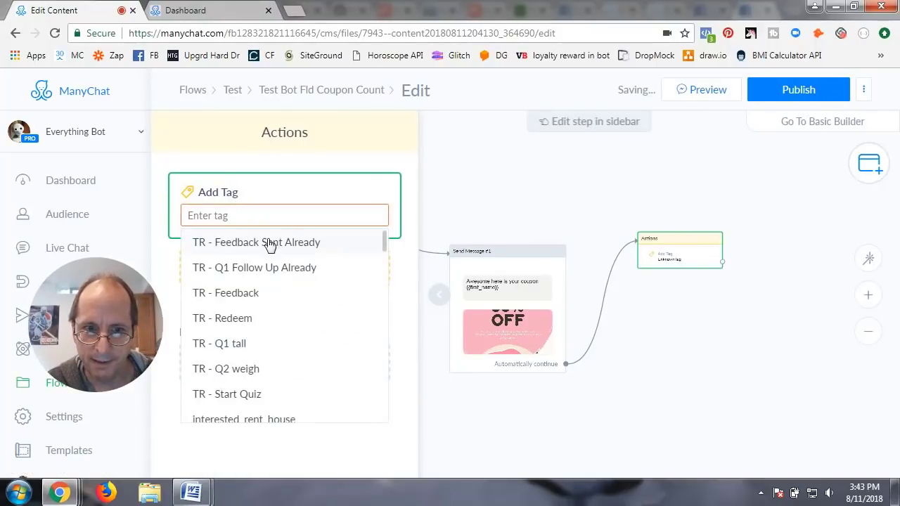
{"action": "scroll", "coordinate": [253, 371], "scroll_direction": "down", "scroll_amount": 3}
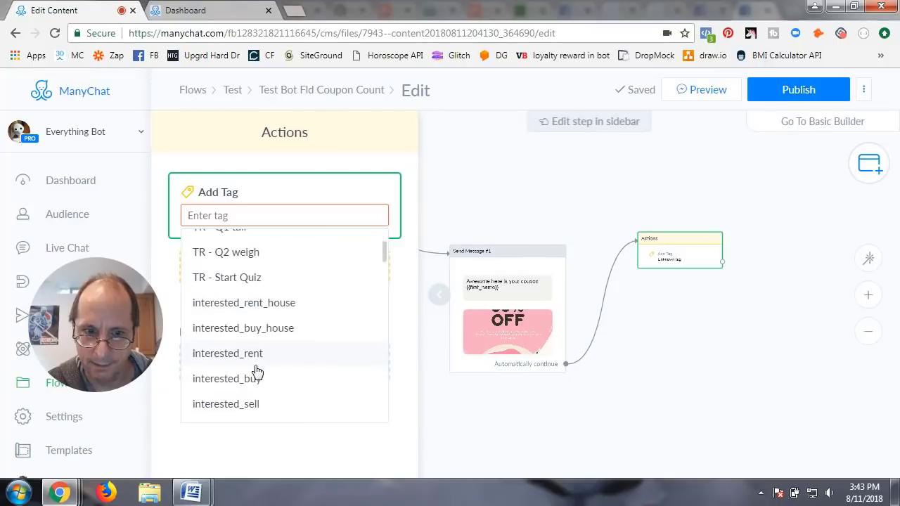
{"action": "scroll", "coordinate": [257, 371], "scroll_direction": "down", "scroll_amount": 5}
{"action": "scroll", "coordinate": [257, 372], "scroll_direction": "up", "scroll_amount": 3}
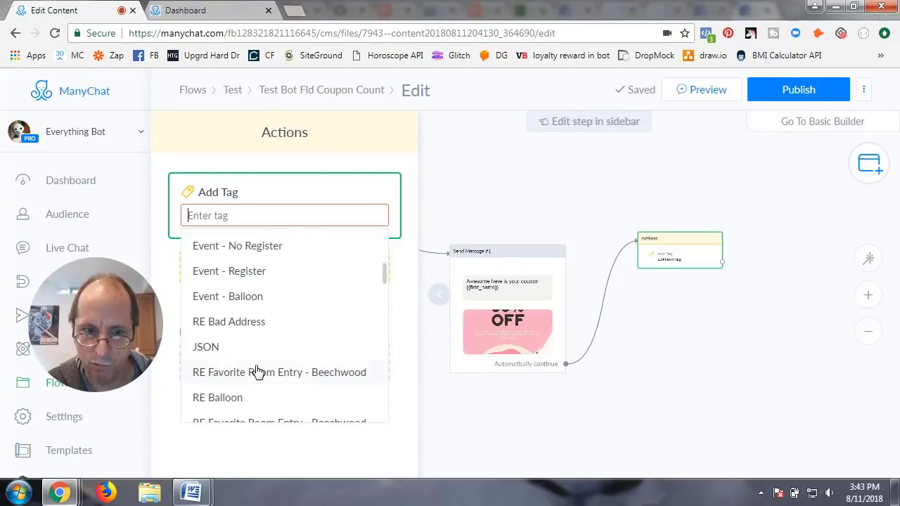
{"action": "scroll", "coordinate": [257, 370], "scroll_direction": "down", "scroll_amount": 4}
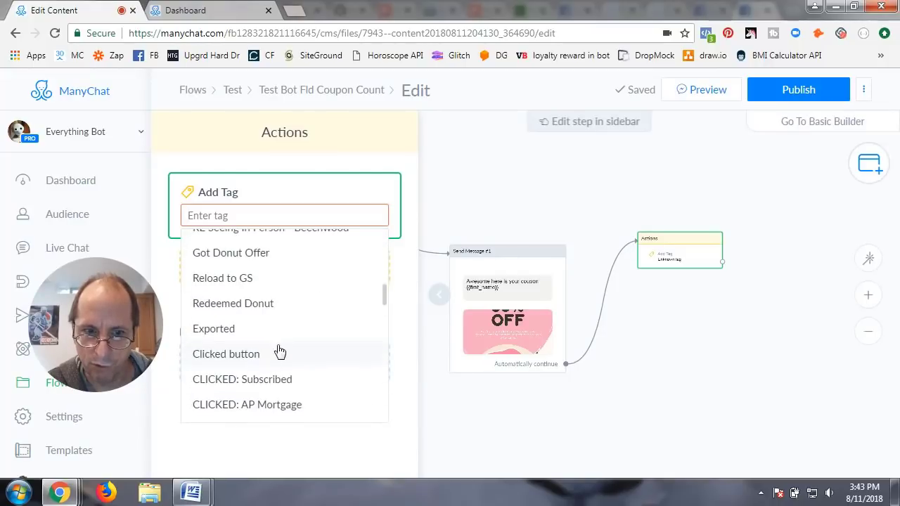
{"action": "left_click", "coordinate": [235, 254]}
{"action": "left_click", "coordinate": [271, 268]}
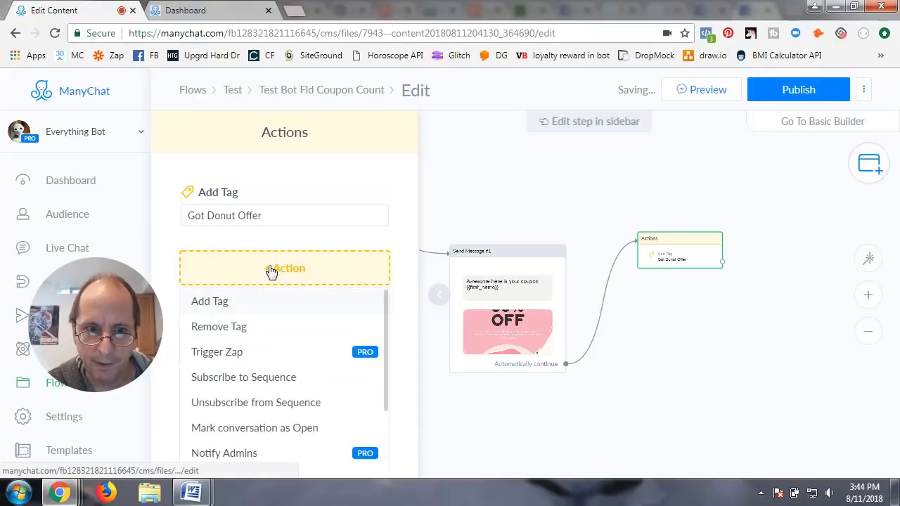
{"action": "scroll", "coordinate": [294, 392], "scroll_direction": "down", "scroll_amount": 2}
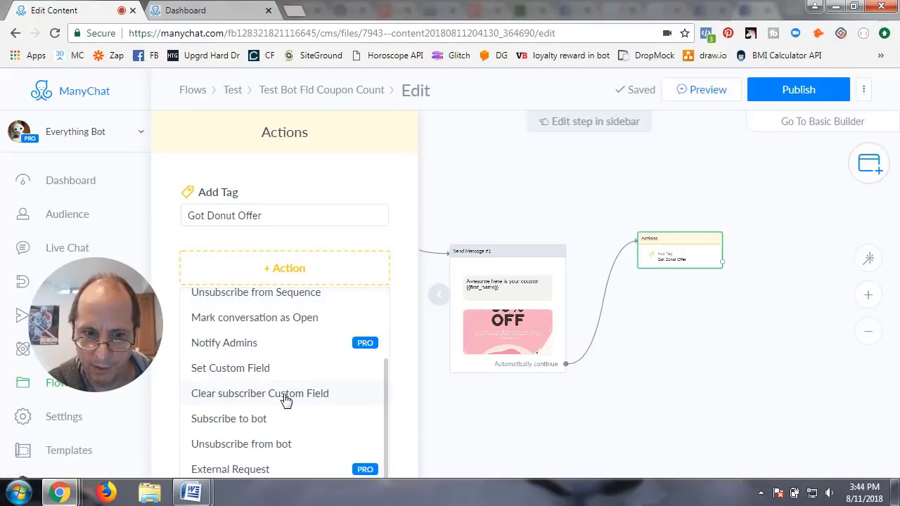
Step: Add a Set Custom Field action that decreases Total Coupon Count by 1
{"action": "left_click", "coordinate": [243, 371]}
{"action": "left_click", "coordinate": [279, 283]}
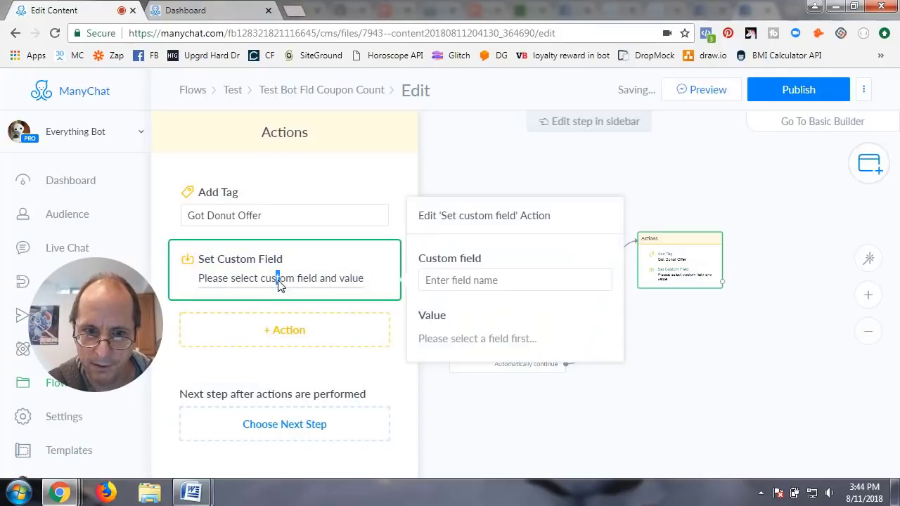
{"action": "left_click", "coordinate": [443, 282]}
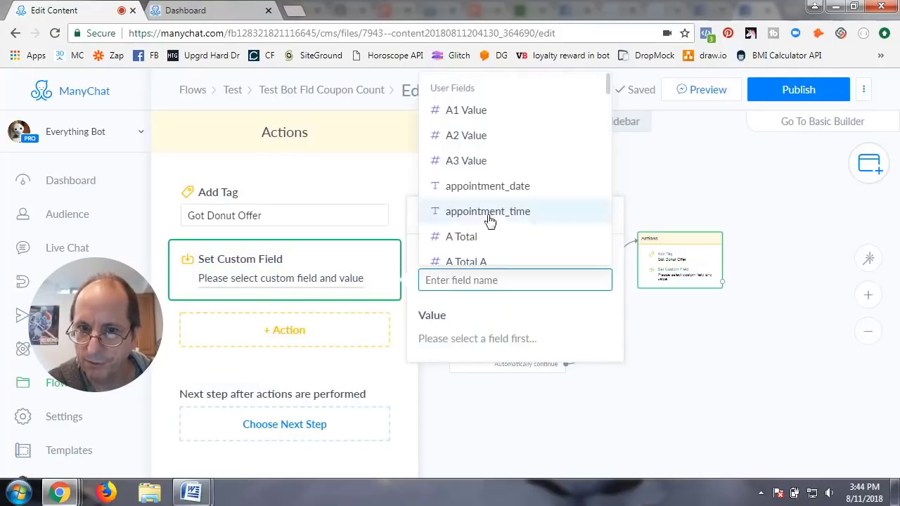
{"action": "scroll", "coordinate": [511, 195], "scroll_direction": "down", "scroll_amount": 10}
{"action": "scroll", "coordinate": [510, 195], "scroll_direction": "down", "scroll_amount": 3}
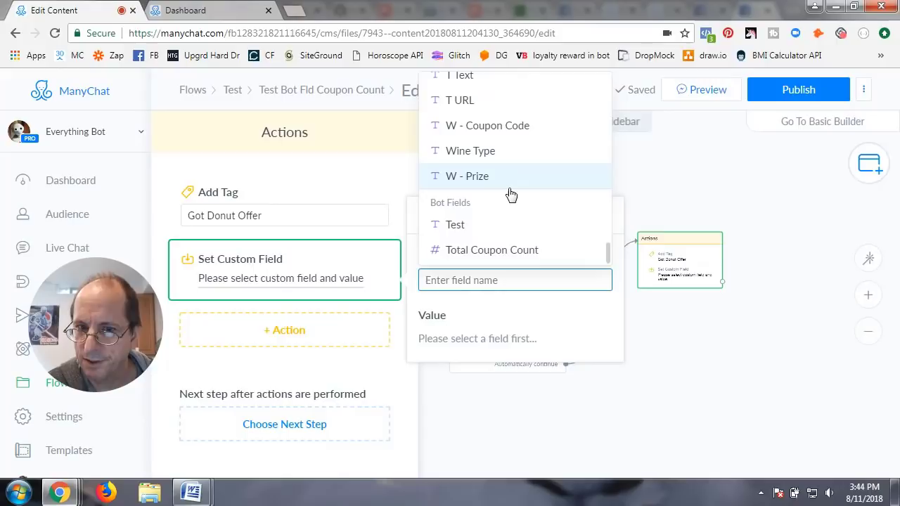
{"action": "left_click", "coordinate": [485, 250]}
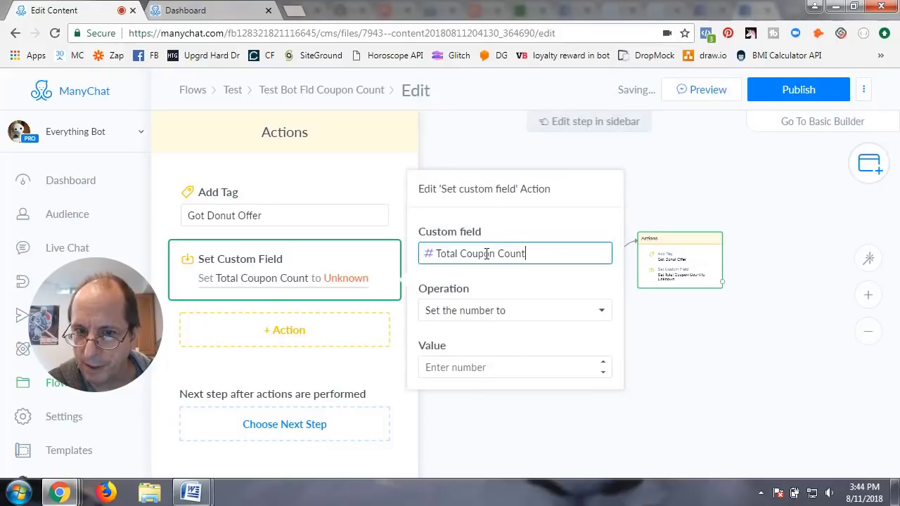
{"action": "left_click", "coordinate": [488, 313]}
{"action": "left_click", "coordinate": [463, 358]}
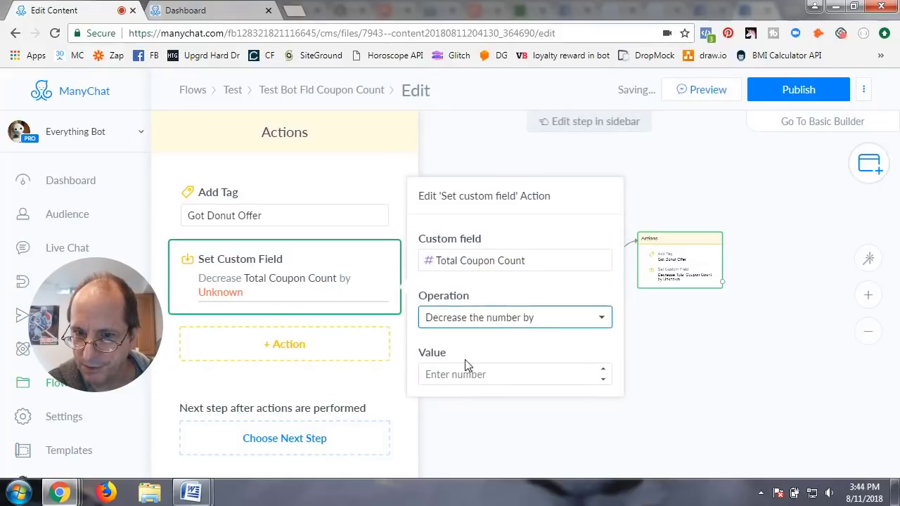
{"action": "left_click", "coordinate": [458, 375]}
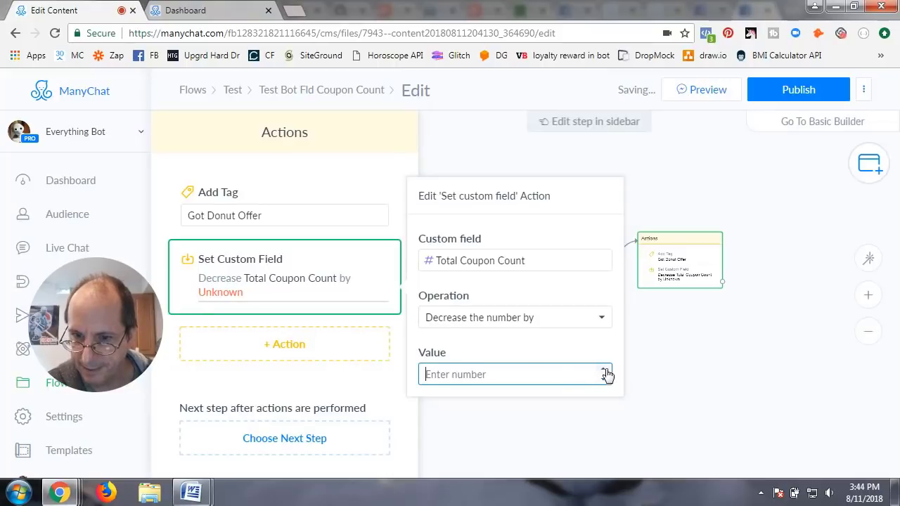
{"action": "type", "text": "1"}
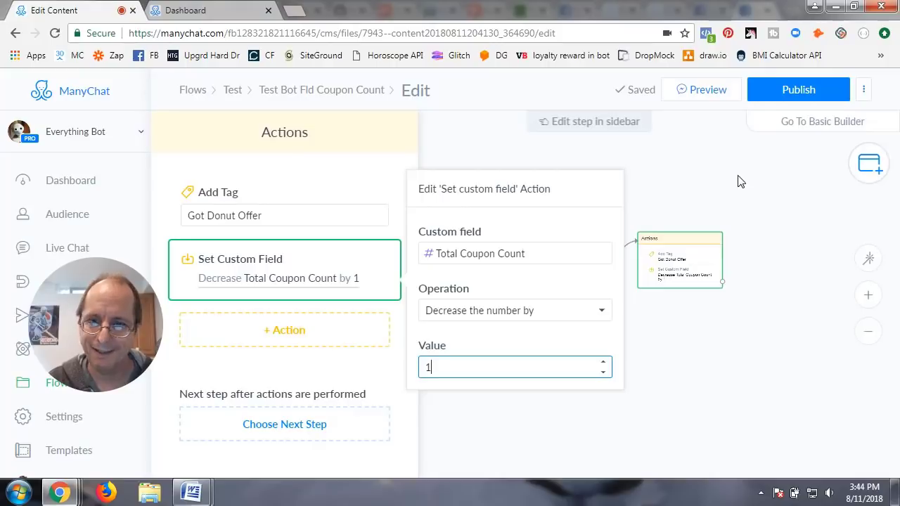
{"action": "left_click", "coordinate": [741, 182]}
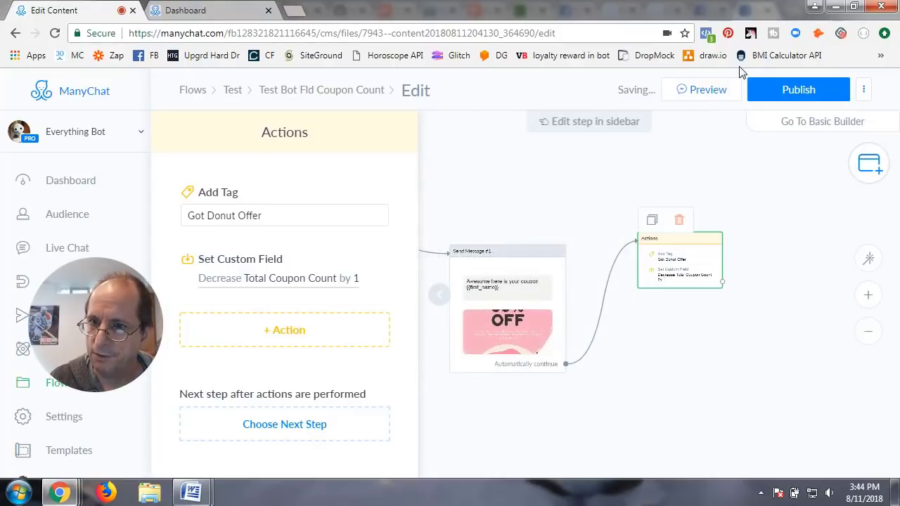
Step: Publish the flow and rearrange the starting message and Send Message #1 nodes
{"action": "left_click", "coordinate": [785, 90]}
{"action": "left_click", "coordinate": [439, 293]}
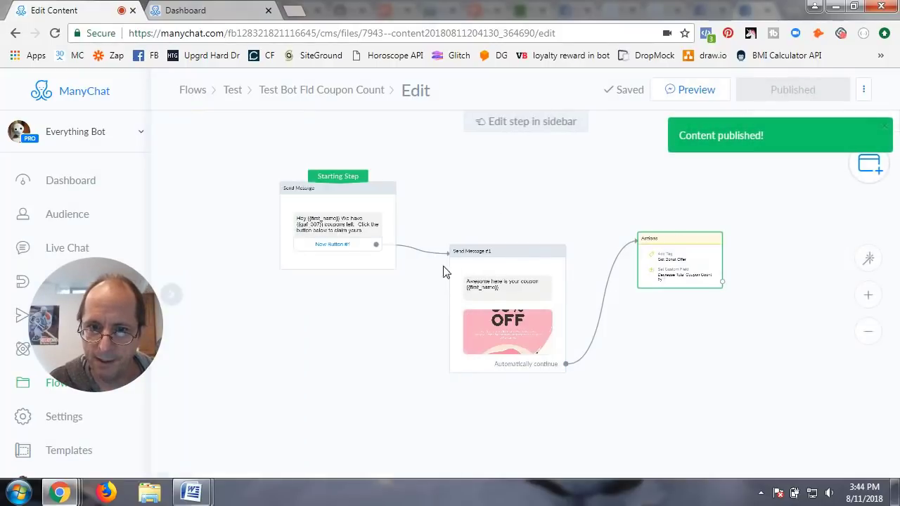
{"action": "left_click_drag", "start_coordinate": [335, 220], "coordinate": [379, 218]}
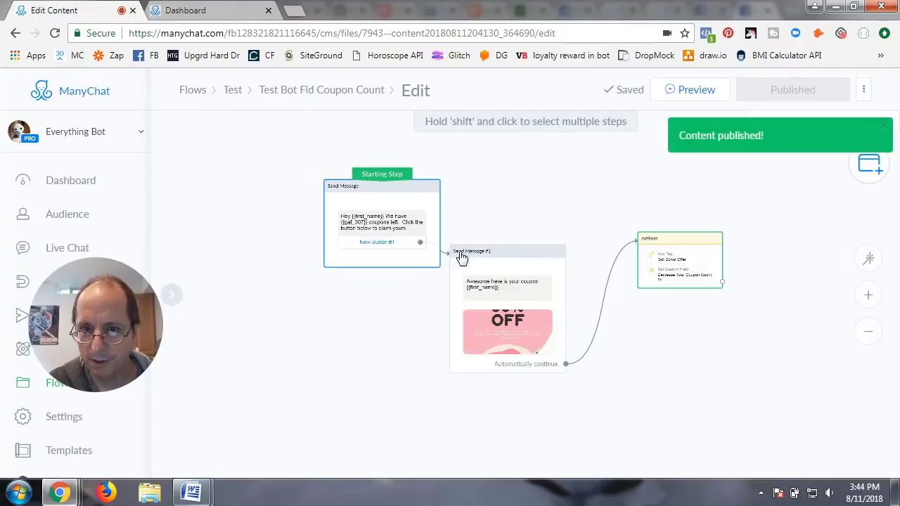
{"action": "left_click_drag", "start_coordinate": [500, 271], "coordinate": [520, 263]}
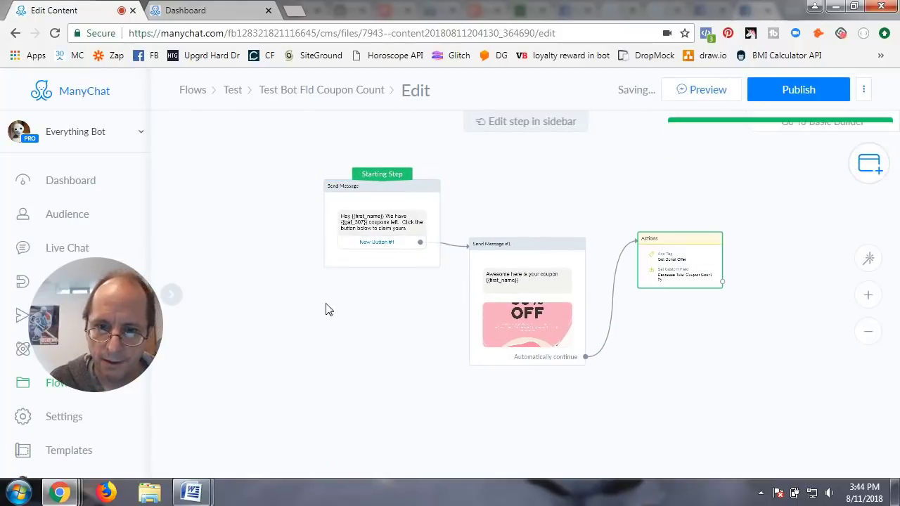
Step: Add a Condition step with a Tag rule: Got Donut Offer isn't set
{"action": "left_click", "coordinate": [274, 232]}
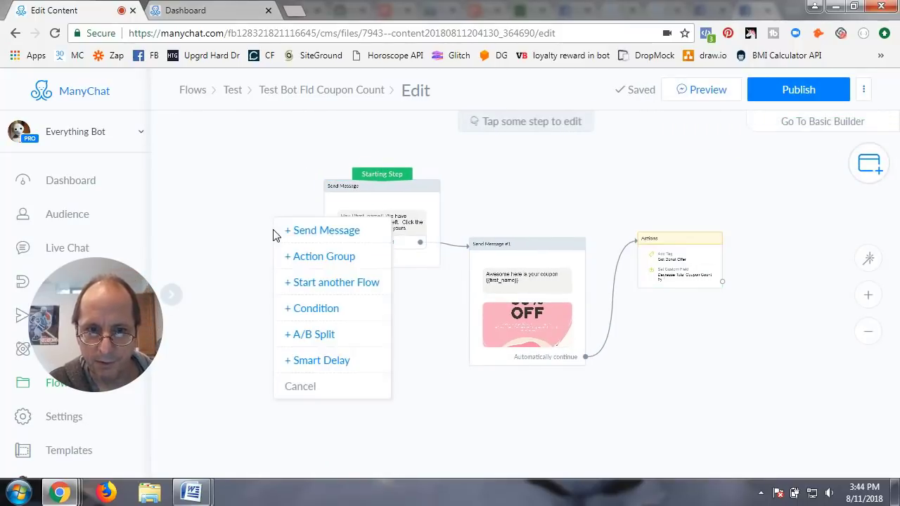
{"action": "left_click", "coordinate": [327, 314]}
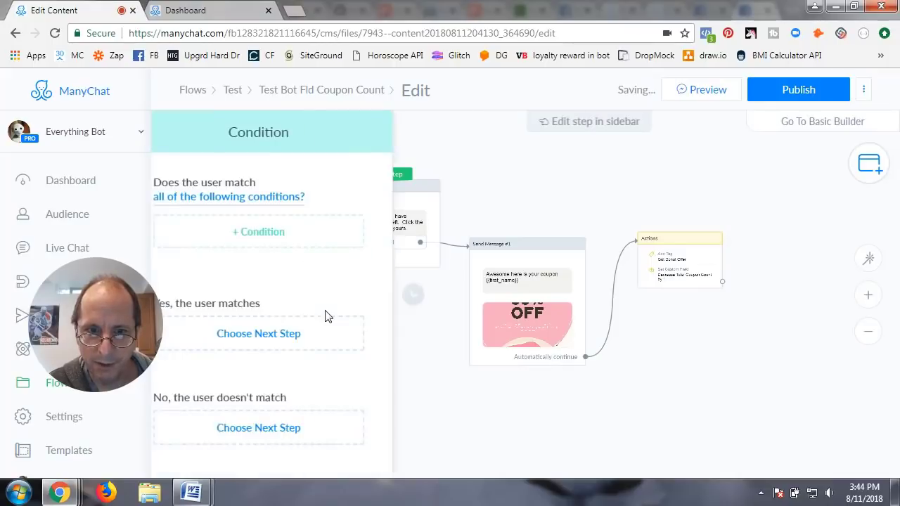
{"action": "left_click", "coordinate": [284, 234]}
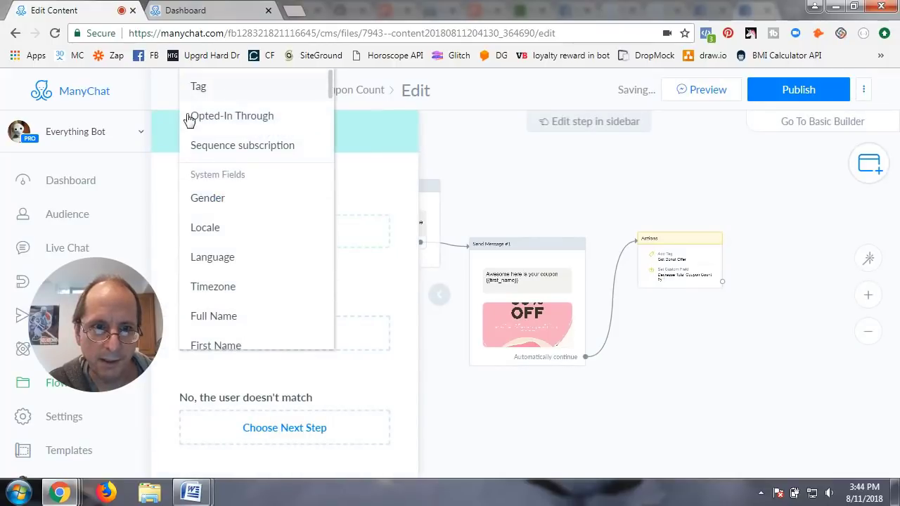
{"action": "left_click", "coordinate": [211, 90]}
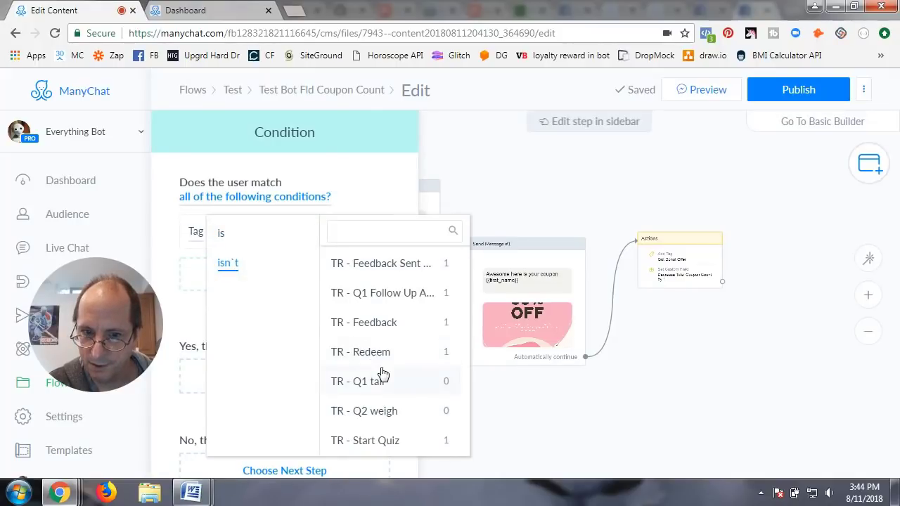
{"action": "scroll", "coordinate": [382, 374], "scroll_direction": "down", "scroll_amount": 5}
{"action": "scroll", "coordinate": [382, 373], "scroll_direction": "down", "scroll_amount": 3}
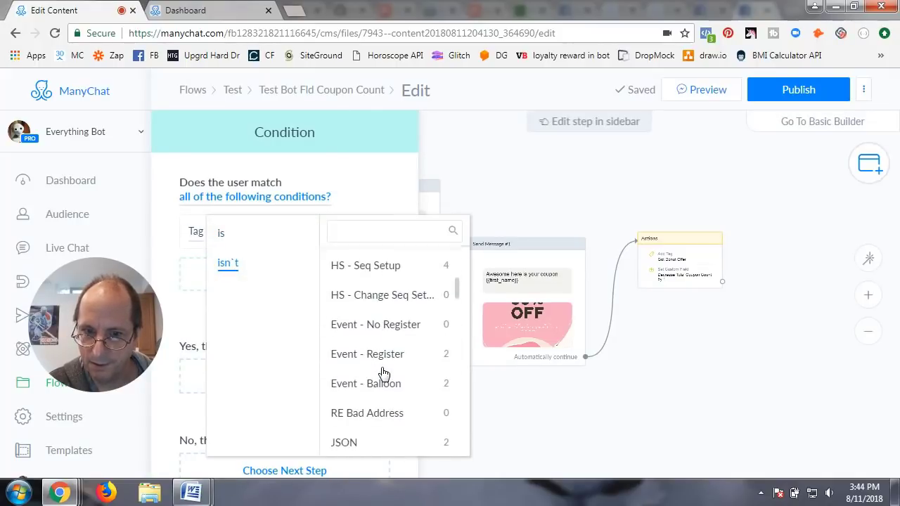
{"action": "scroll", "coordinate": [390, 371], "scroll_direction": "down", "scroll_amount": 3}
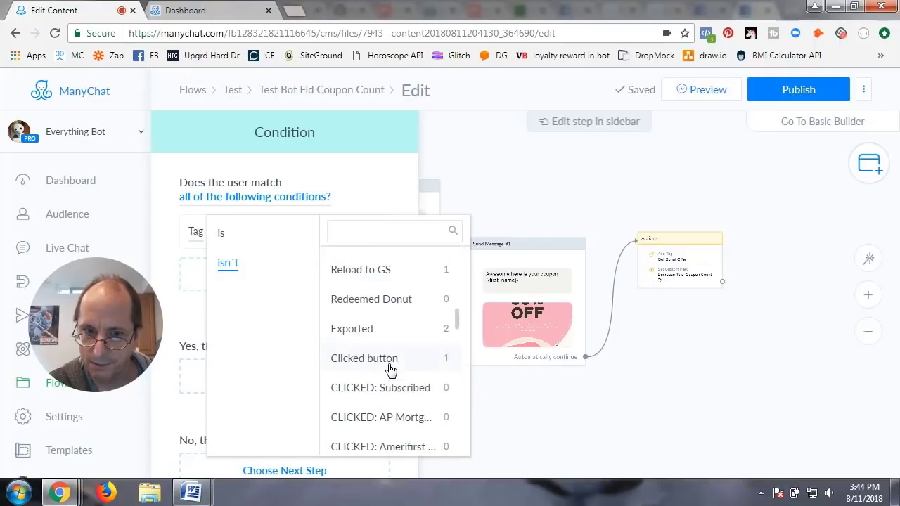
{"action": "scroll", "coordinate": [391, 350], "scroll_direction": "up", "scroll_amount": 2}
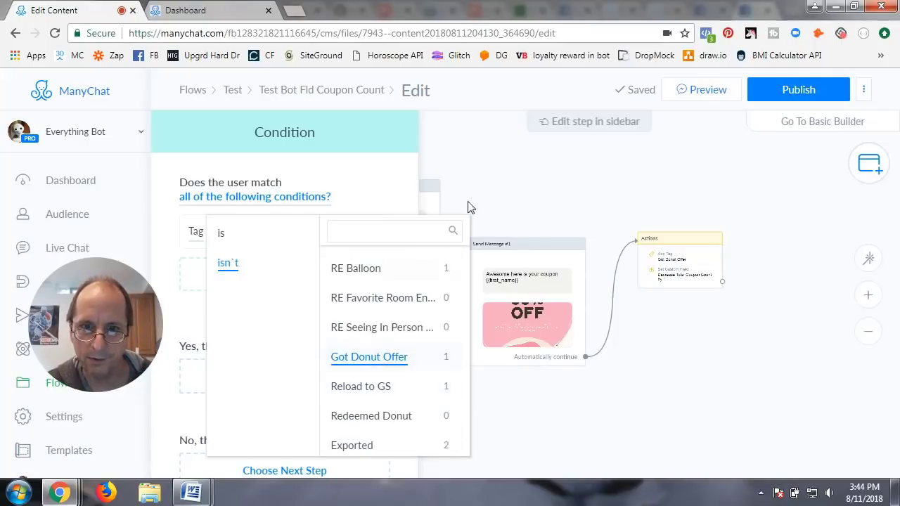
{"action": "left_click", "coordinate": [506, 172]}
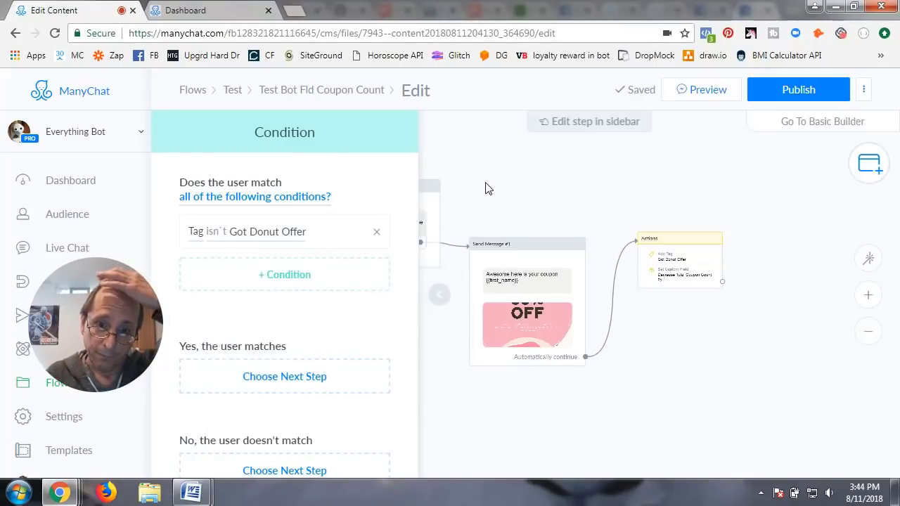
Step: Place the Condition node left of the first Send Message step as the Starting Step
{"action": "left_click", "coordinate": [489, 188]}
{"action": "left_click_drag", "start_coordinate": [331, 253], "coordinate": [253, 209]}
{"action": "left_click_drag", "start_coordinate": [393, 203], "coordinate": [261, 189]}
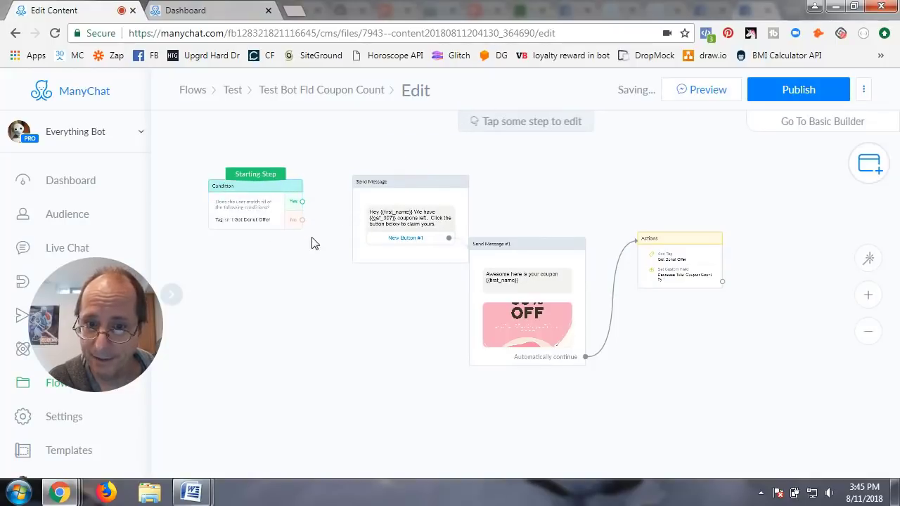
Step: Link the condition's Yes to the coupon message and branch No into a new Send Message step
{"action": "left_click", "coordinate": [302, 202]}
{"action": "left_click", "coordinate": [371, 194]}
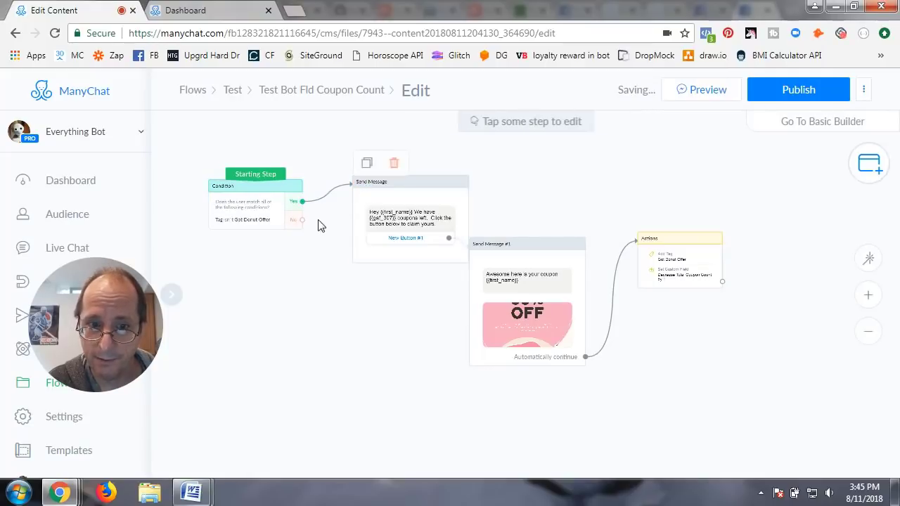
{"action": "left_click", "coordinate": [302, 220]}
{"action": "left_click", "coordinate": [321, 316]}
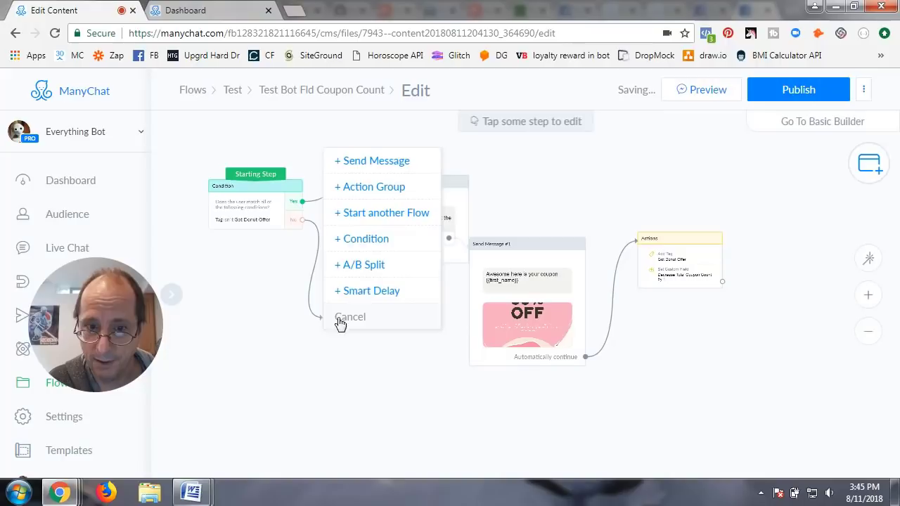
{"action": "left_click", "coordinate": [365, 161]}
Step: Write 'Hey {{first_name}} Look like you already have your coupon.' in it and publish the flow
{"action": "left_click", "coordinate": [213, 195]}
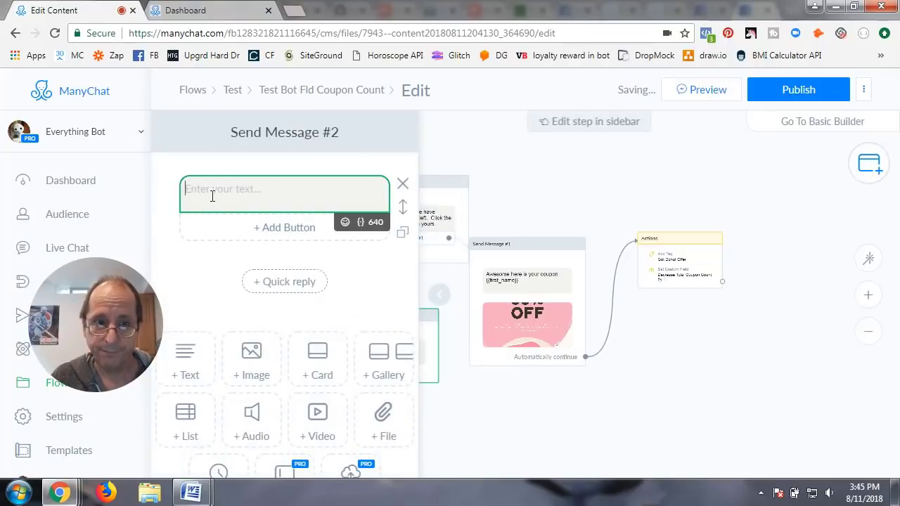
{"action": "type", "text": "Hey {{"}
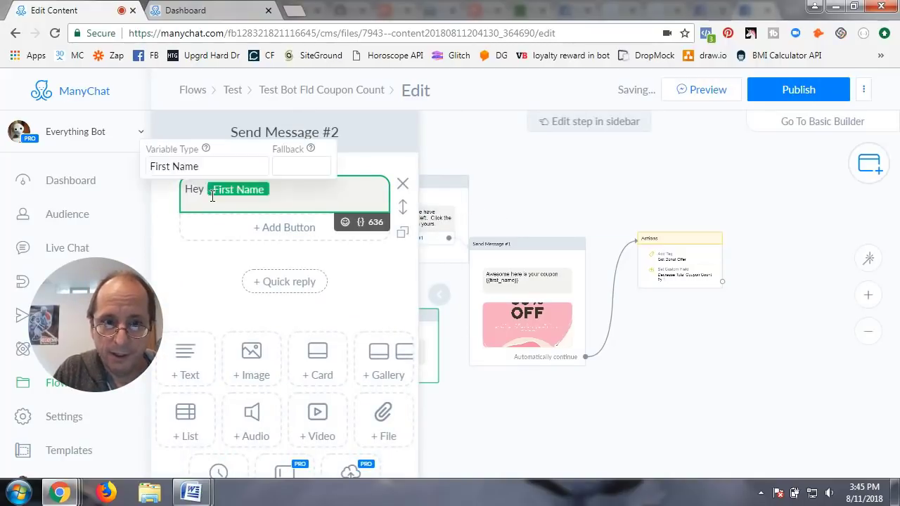
{"action": "left_click", "coordinate": [235, 166]}
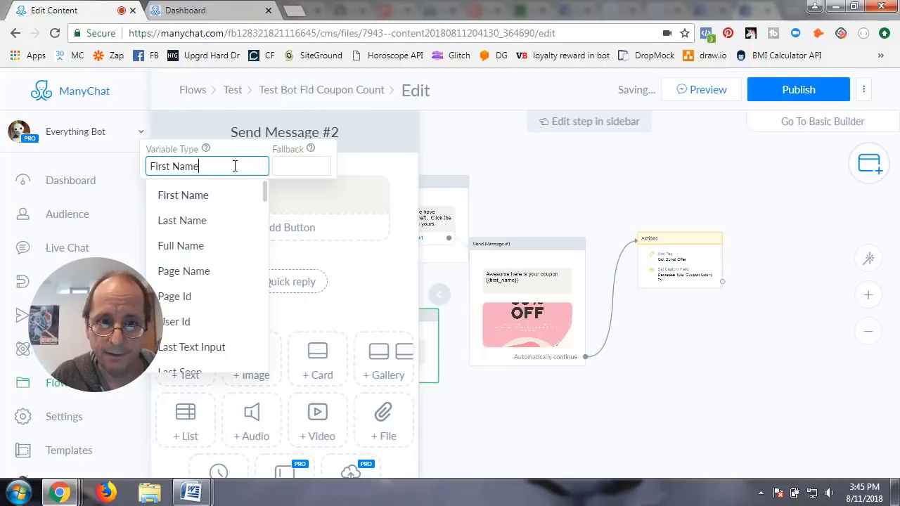
{"action": "left_click", "coordinate": [295, 186]}
{"action": "type", "text": "Look like you alread"}
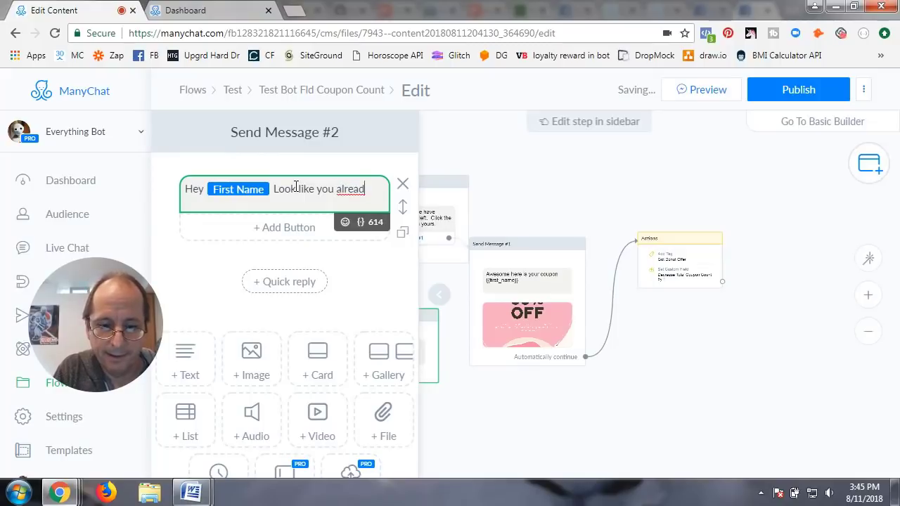
{"action": "type", "text": "y have your coupon."}
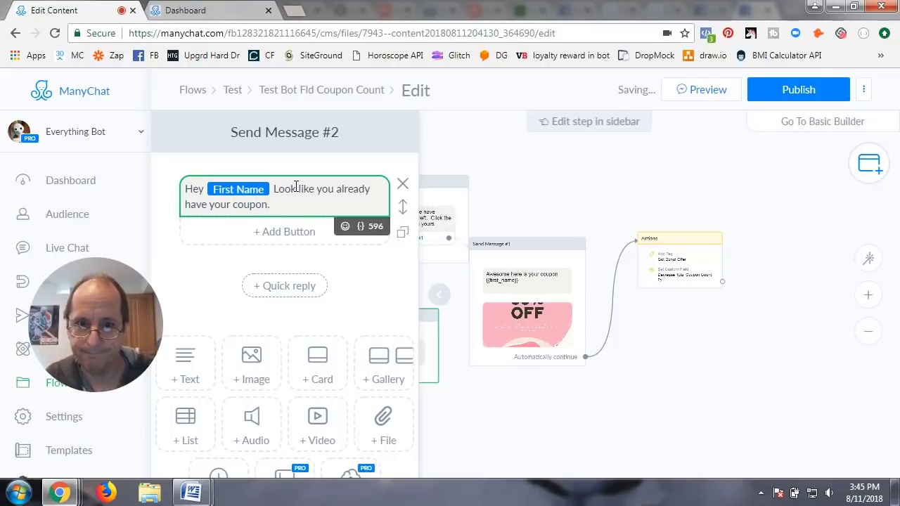
{"action": "left_click", "coordinate": [485, 161]}
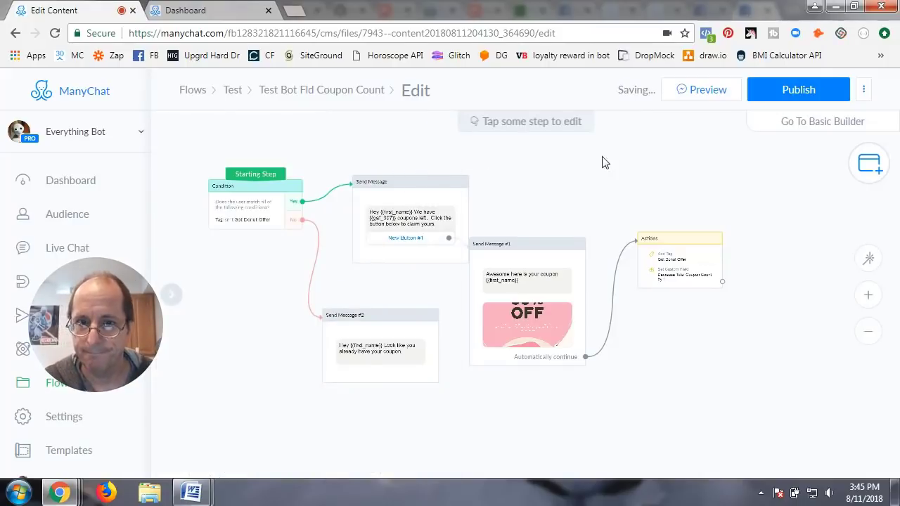
{"action": "left_click", "coordinate": [786, 91]}
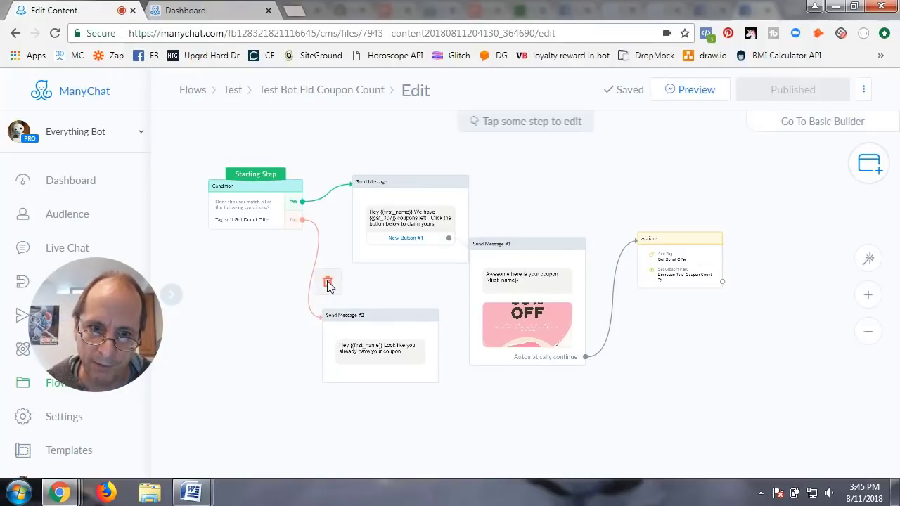
Step: Delete the No connection, publish, then redraw No to Send Message #2
{"action": "left_click", "coordinate": [327, 284]}
{"action": "left_click", "coordinate": [796, 89]}
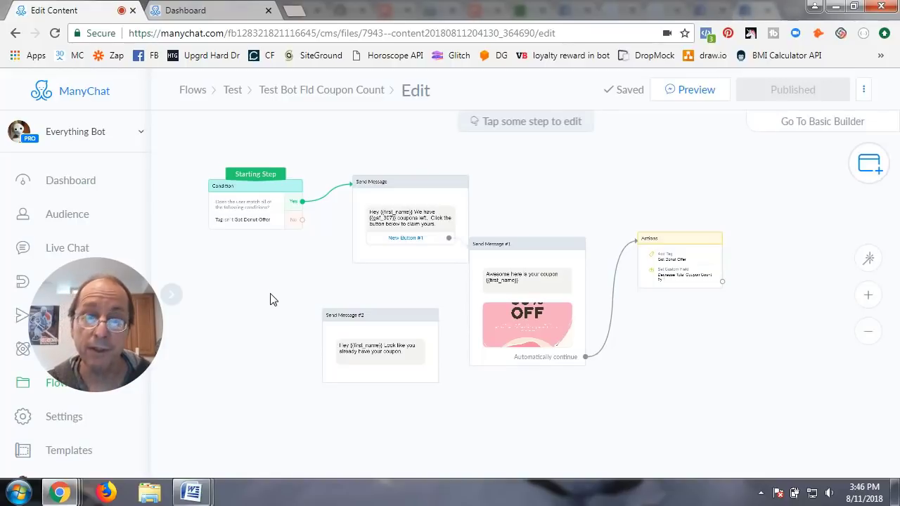
{"action": "left_click", "coordinate": [302, 220]}
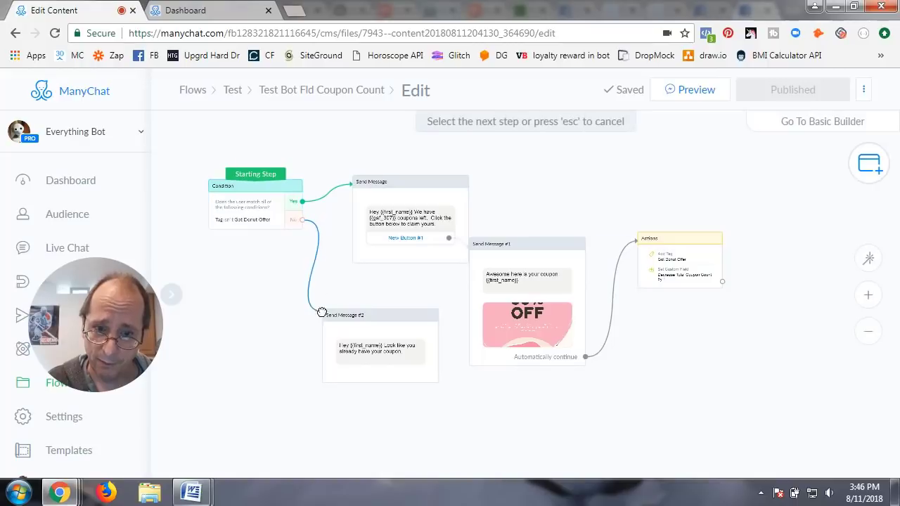
{"action": "left_click", "coordinate": [333, 320]}
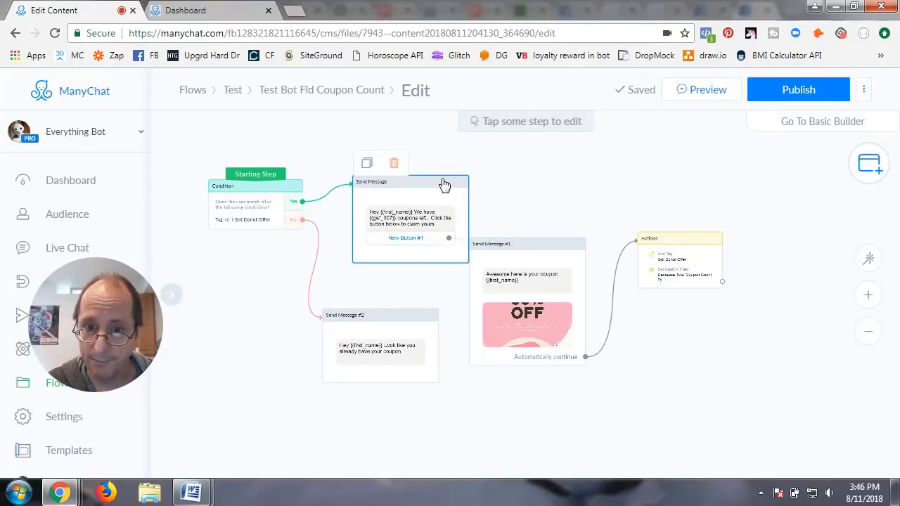
Step: Nudge the first Send Message step, republish, and send a preview to Messenger
{"action": "left_click_drag", "start_coordinate": [442, 185], "coordinate": [423, 167]}
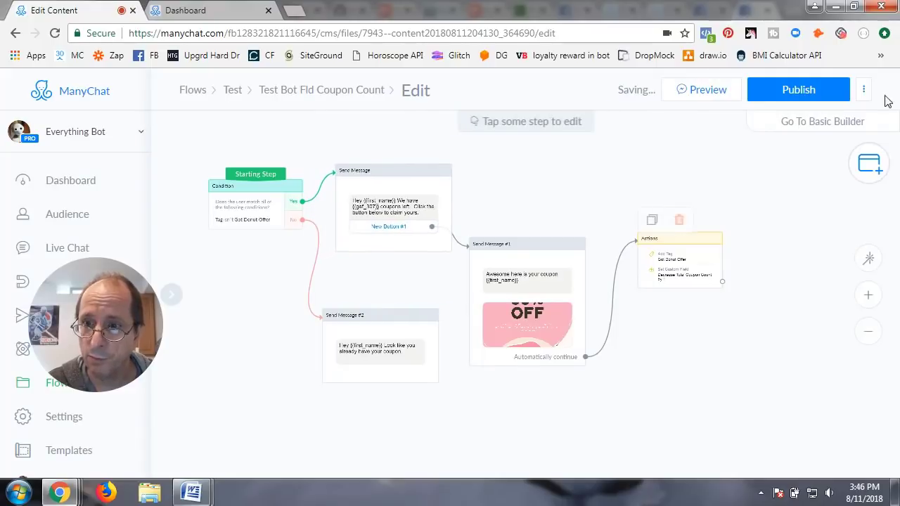
{"action": "left_click", "coordinate": [812, 91]}
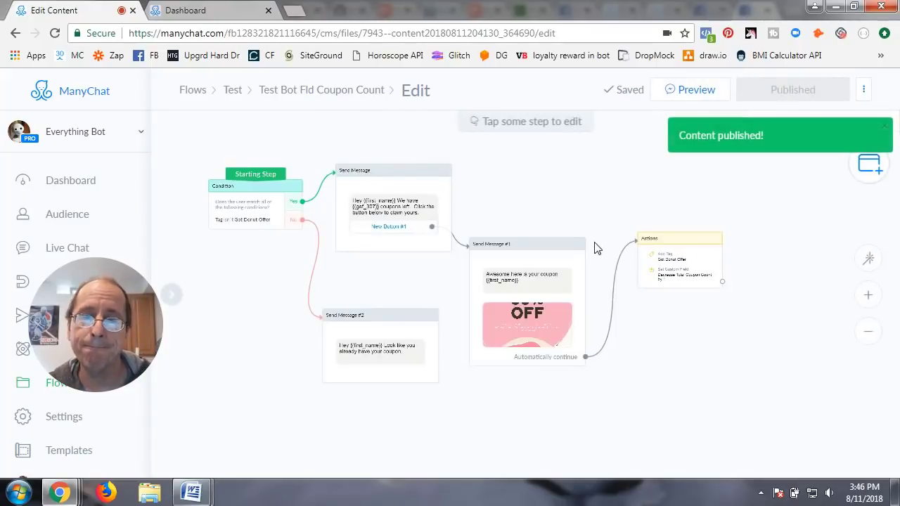
{"action": "left_click", "coordinate": [694, 92]}
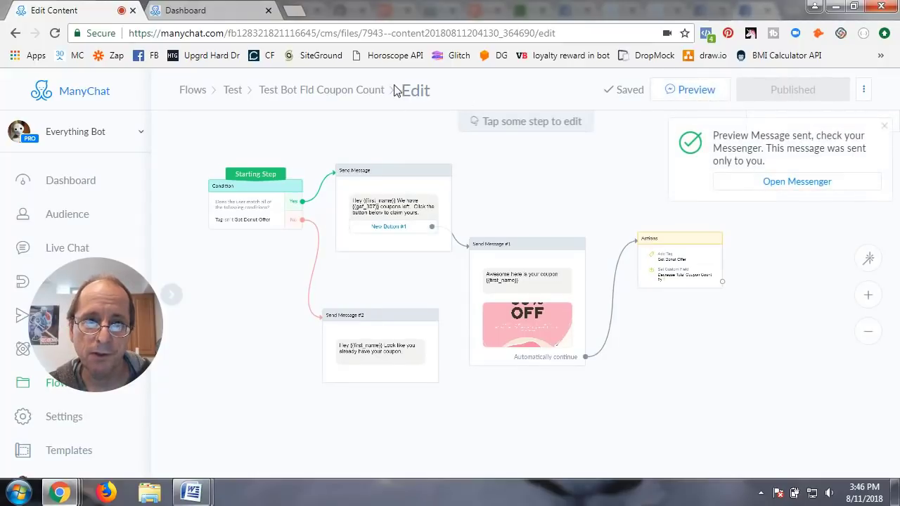
Step: Check the 'already have your coupon' preview reply in Messenger, then return to the ManyChat dashboard
{"action": "left_click", "coordinate": [775, 181]}
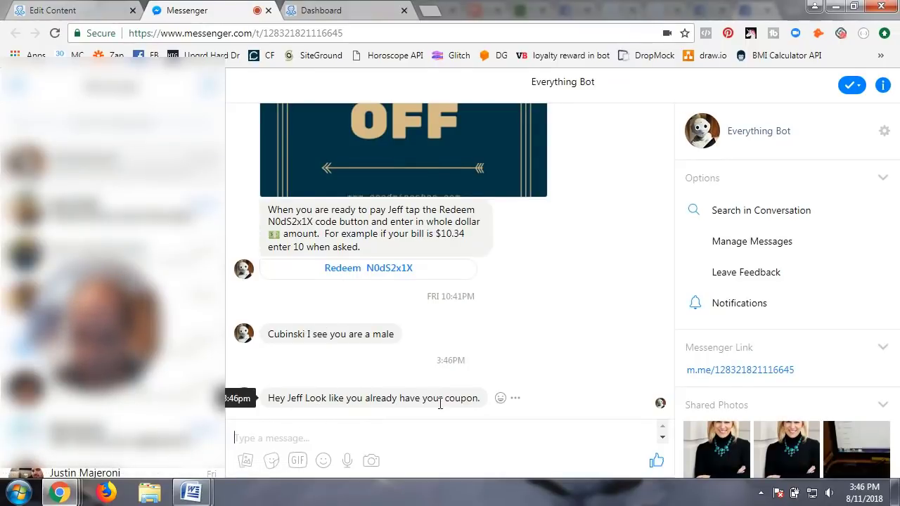
{"action": "left_click", "coordinate": [344, 10]}
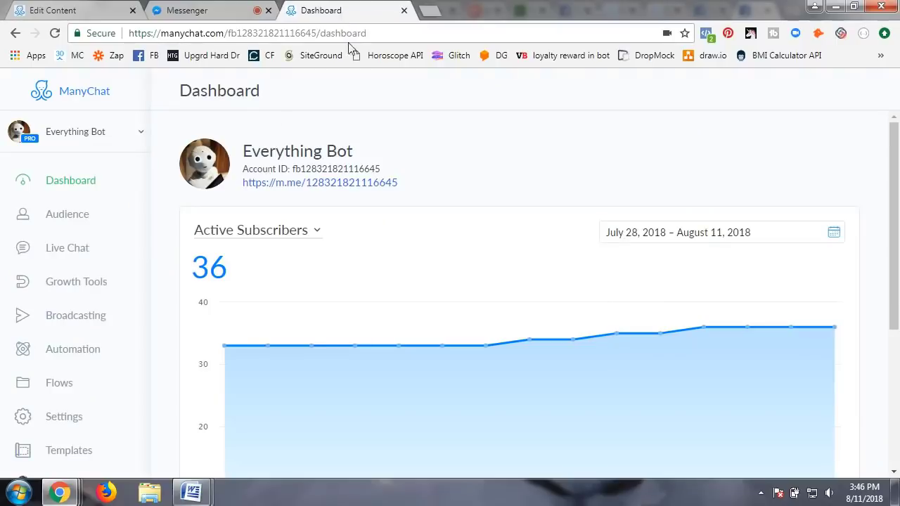
Step: Open the test subscriber in Audience, remove the Got Donut Offer tag, and go back to the flow editor
{"action": "left_click", "coordinate": [62, 214]}
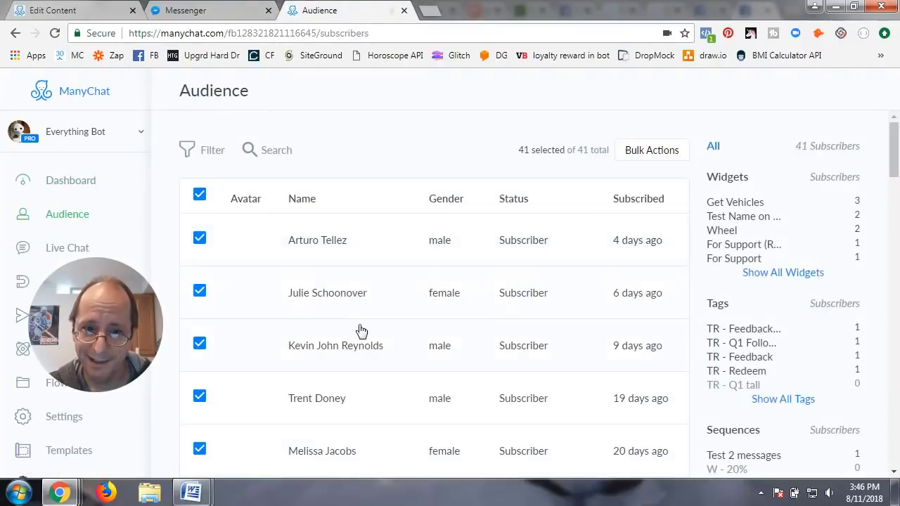
{"action": "scroll", "coordinate": [361, 331], "scroll_direction": "down", "scroll_amount": 5}
{"action": "scroll", "coordinate": [362, 332], "scroll_direction": "down", "scroll_amount": 10}
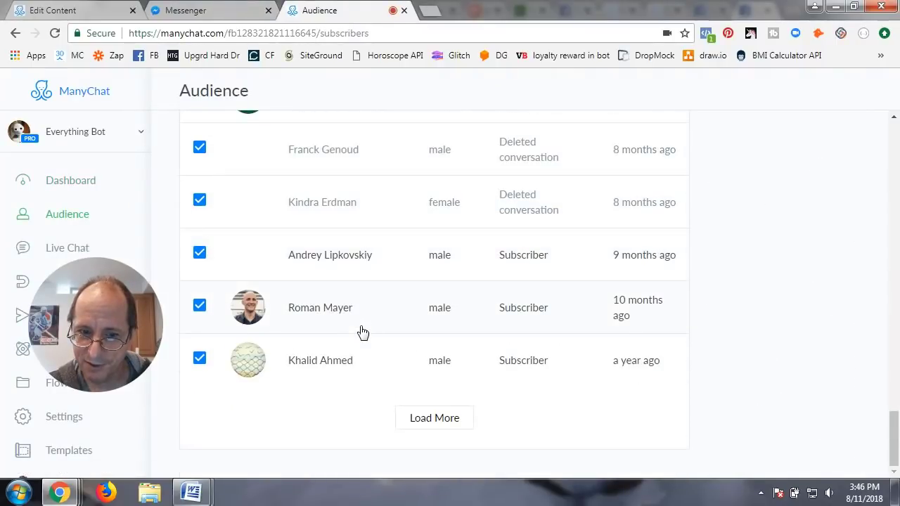
{"action": "scroll", "coordinate": [362, 332], "scroll_direction": "up", "scroll_amount": 3}
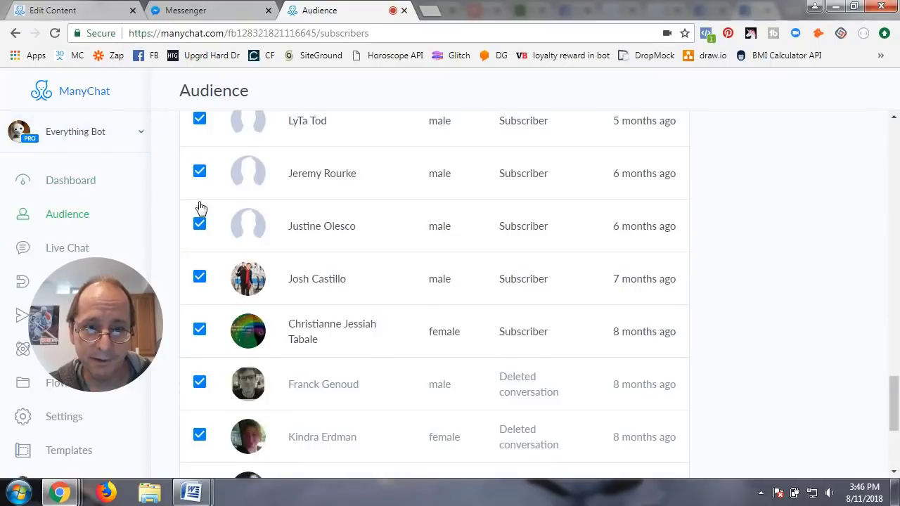
{"action": "scroll", "coordinate": [342, 317], "scroll_direction": "down", "scroll_amount": 3}
{"action": "left_click", "coordinate": [449, 419]}
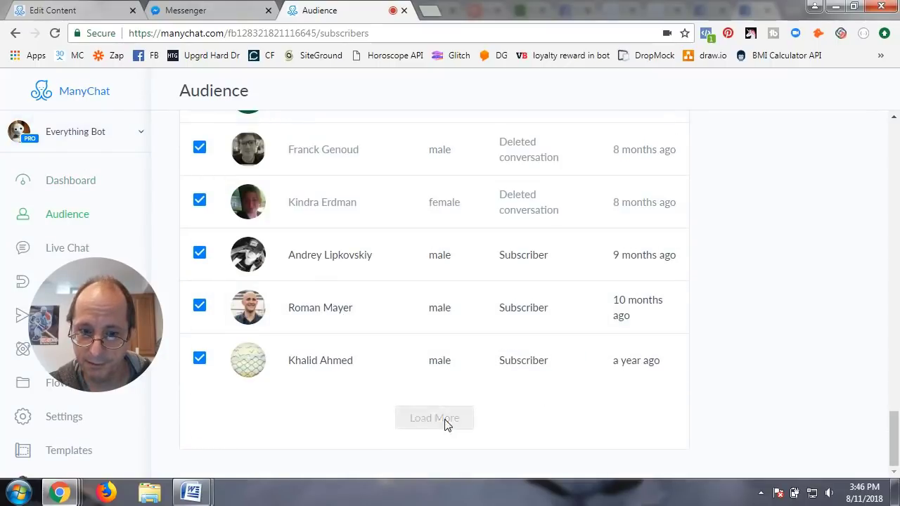
{"action": "left_click", "coordinate": [315, 419]}
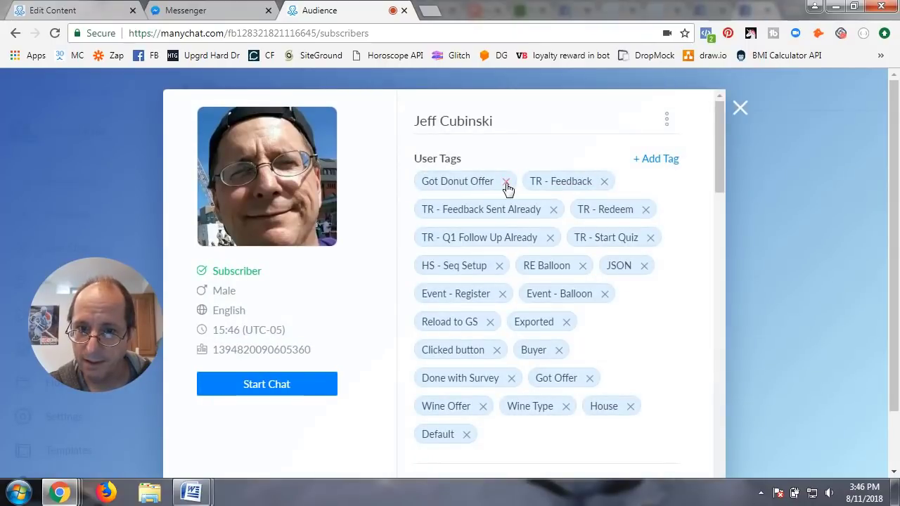
{"action": "left_click", "coordinate": [506, 184]}
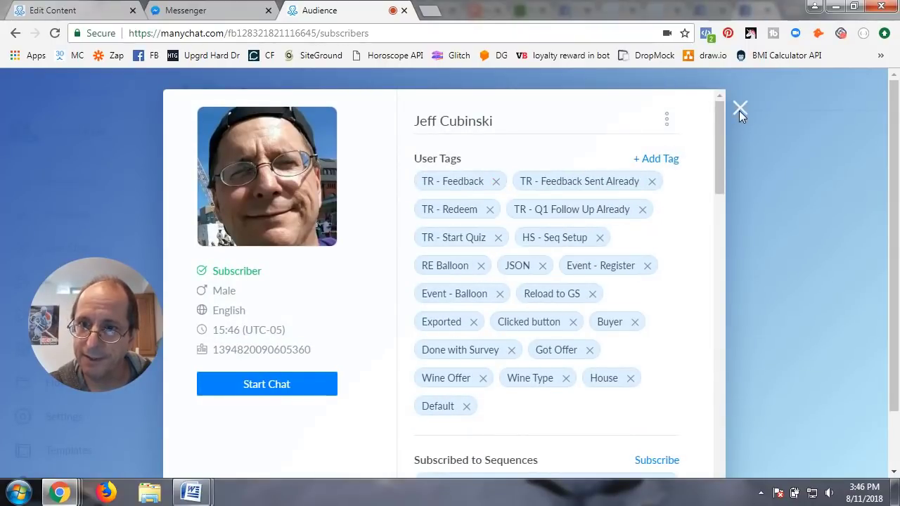
{"action": "left_click", "coordinate": [739, 110]}
{"action": "left_click", "coordinate": [89, 15]}
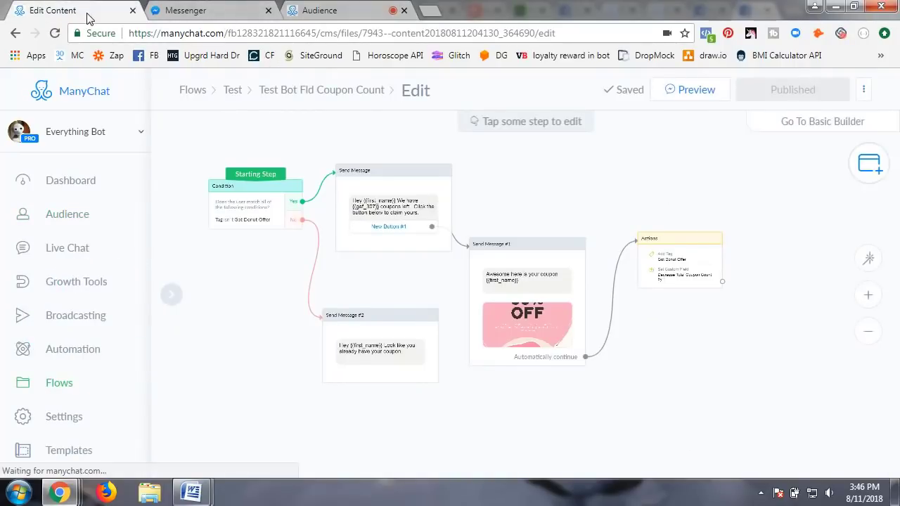
Step: Send a flow preview and view the '2 coupons left' message in Messenger
{"action": "left_click", "coordinate": [695, 89]}
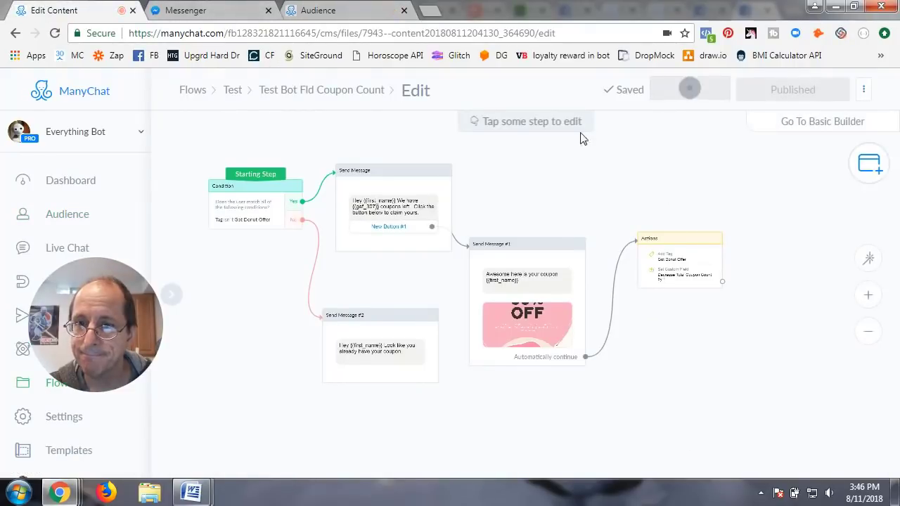
{"action": "left_click", "coordinate": [186, 10]}
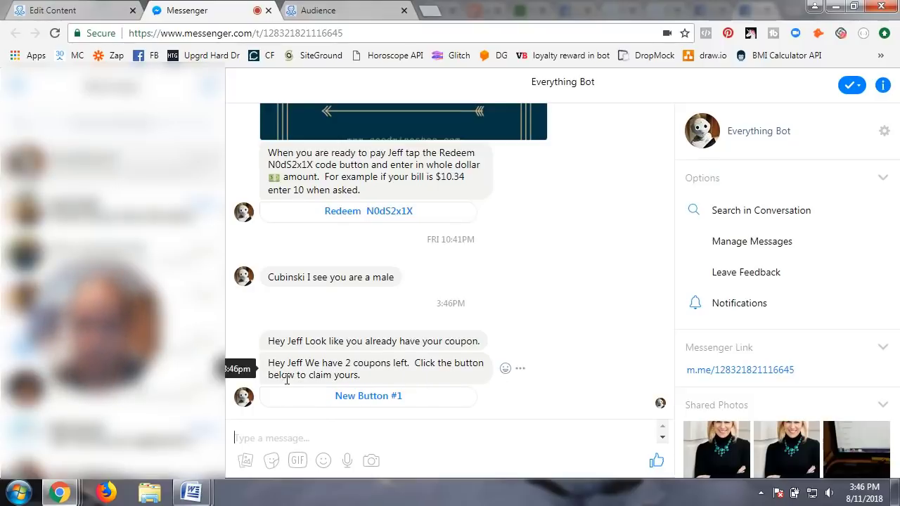
Step: Claim the coupon to receive the 50% OFF donut image, then return to Audience
{"action": "left_click", "coordinate": [355, 399]}
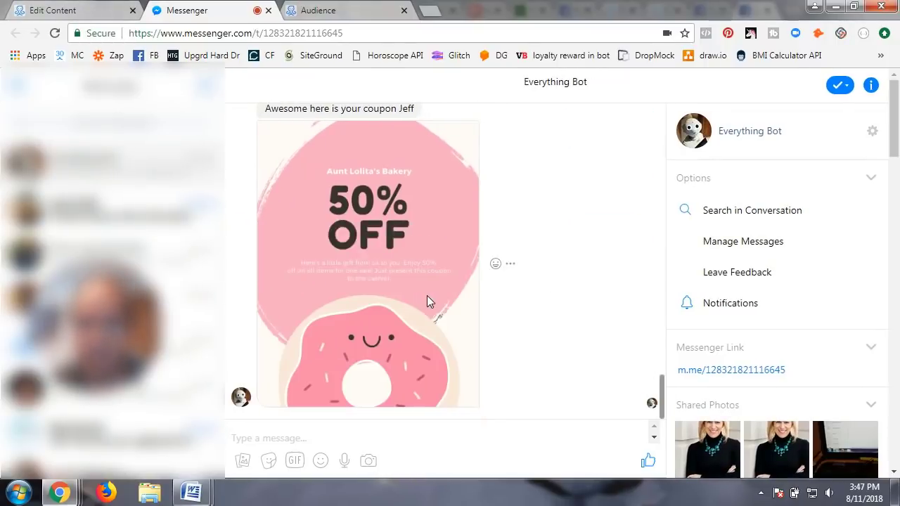
{"action": "left_click", "coordinate": [347, 16]}
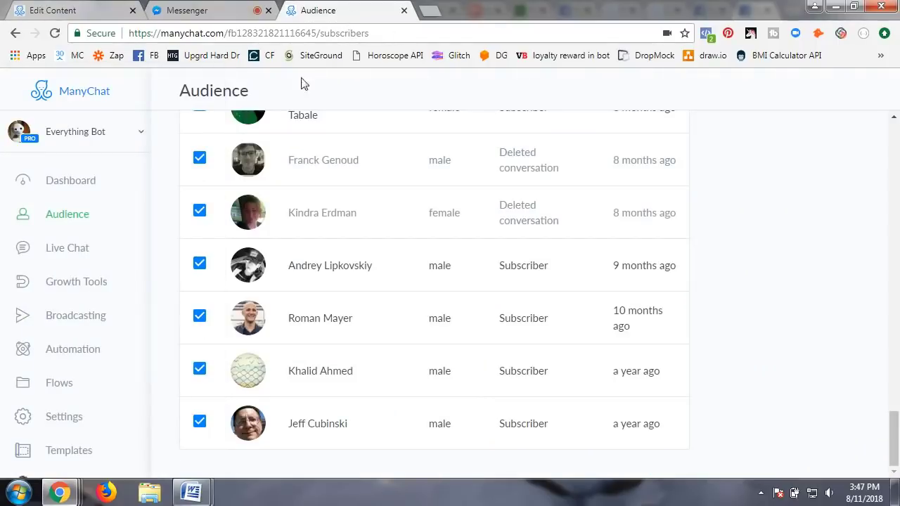
Step: Check the Total Coupon Count bot field under Settings > Custom Fields
{"action": "left_click", "coordinate": [74, 418]}
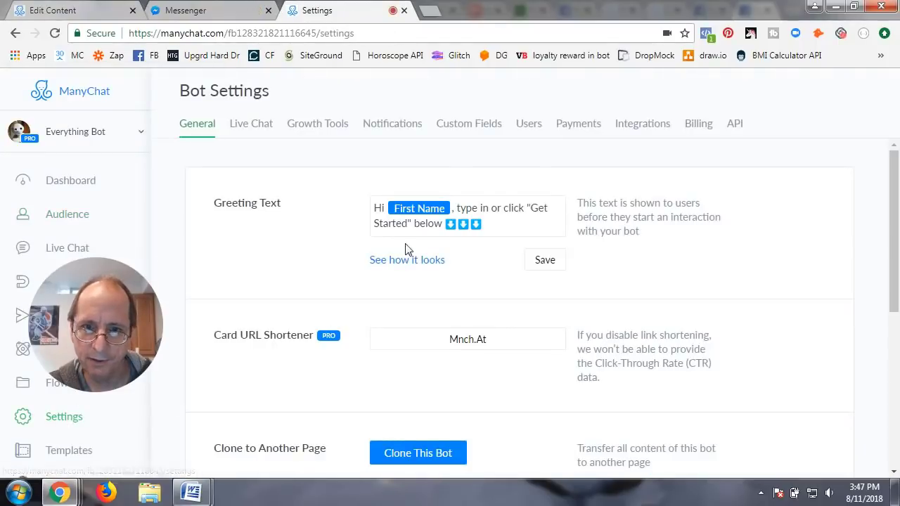
{"action": "left_click", "coordinate": [470, 128]}
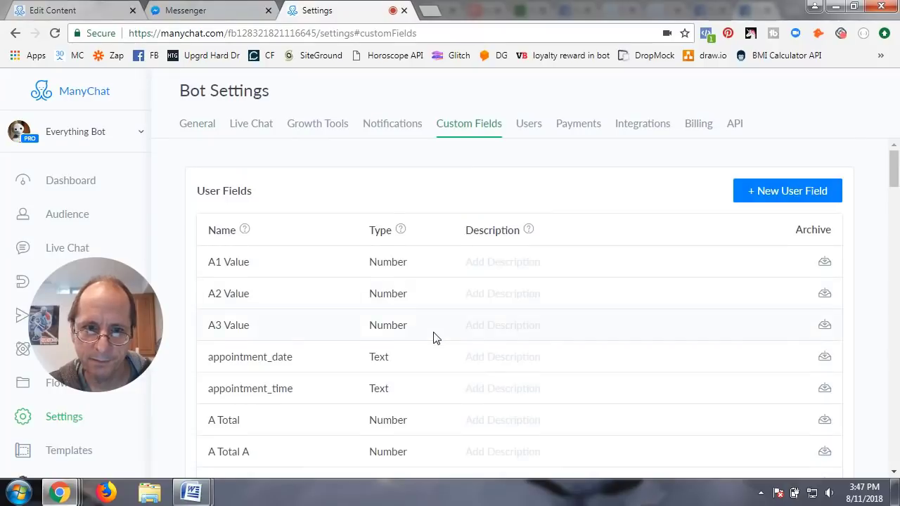
{"action": "scroll", "coordinate": [433, 337], "scroll_direction": "down", "scroll_amount": 20}
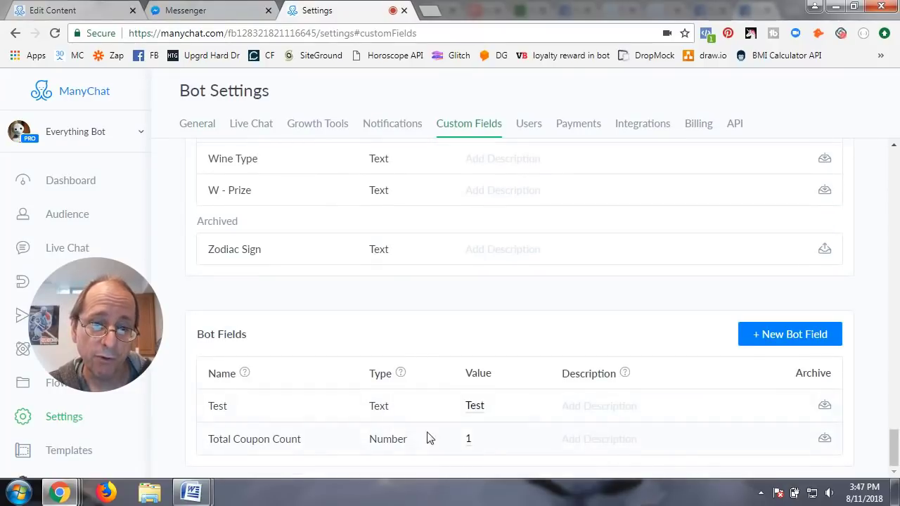
{"action": "scroll", "coordinate": [426, 410], "scroll_direction": "up", "scroll_amount": 10}
Step: Open and close the test subscriber's profile, then send another preview and view it in Messenger
{"action": "left_click", "coordinate": [87, 216]}
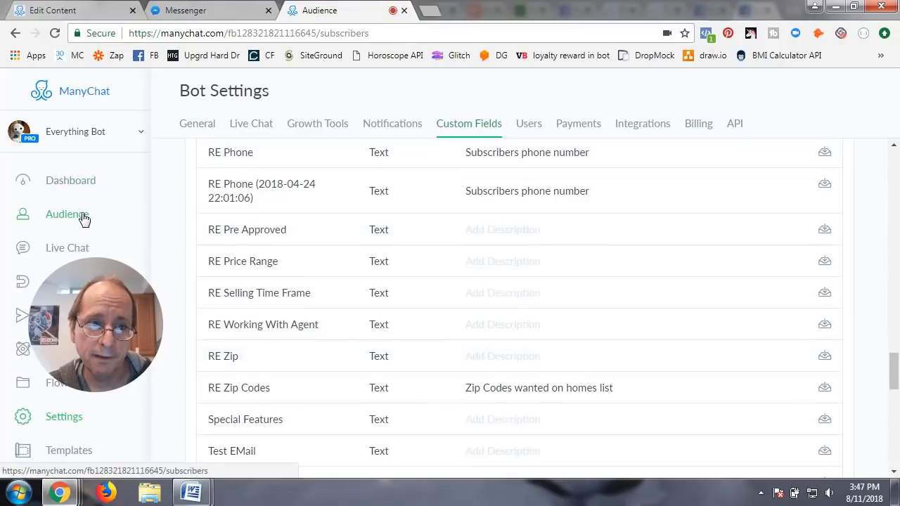
{"action": "scroll", "coordinate": [345, 336], "scroll_direction": "down", "scroll_amount": 10}
{"action": "scroll", "coordinate": [353, 333], "scroll_direction": "down", "scroll_amount": 5}
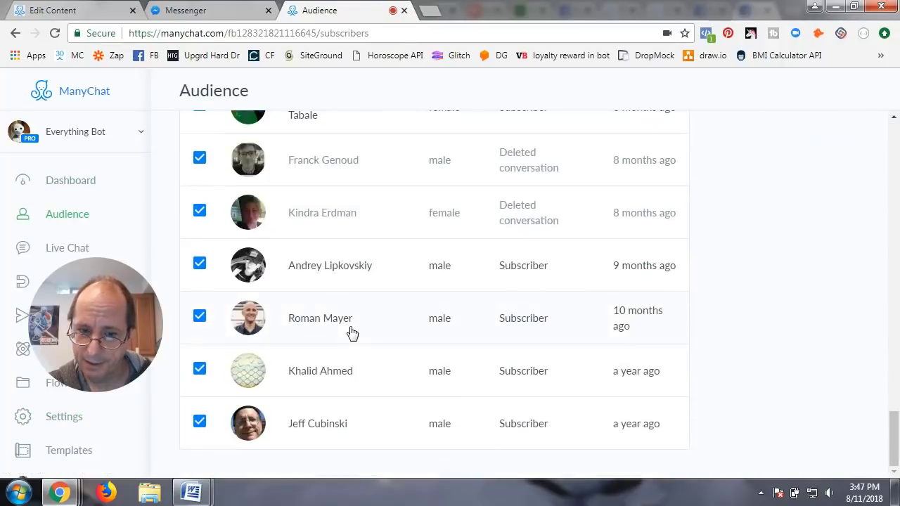
{"action": "left_click", "coordinate": [325, 428]}
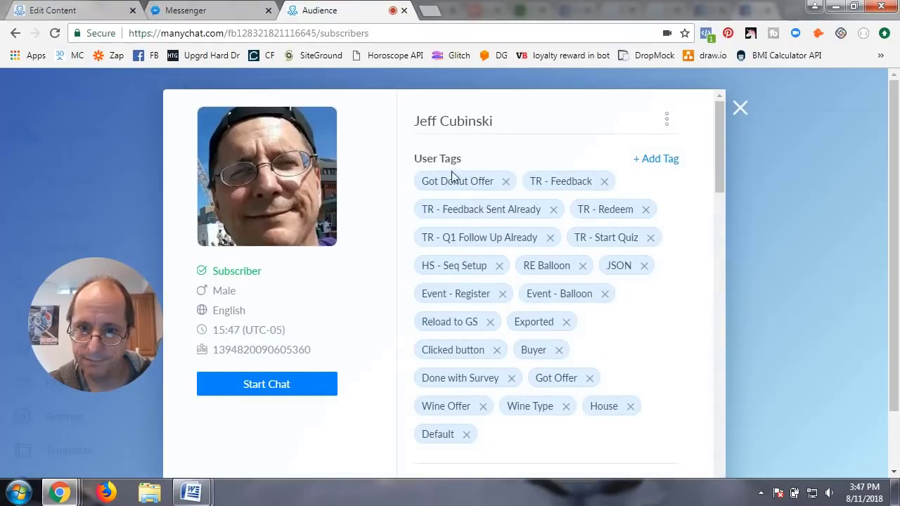
{"action": "left_click", "coordinate": [740, 107]}
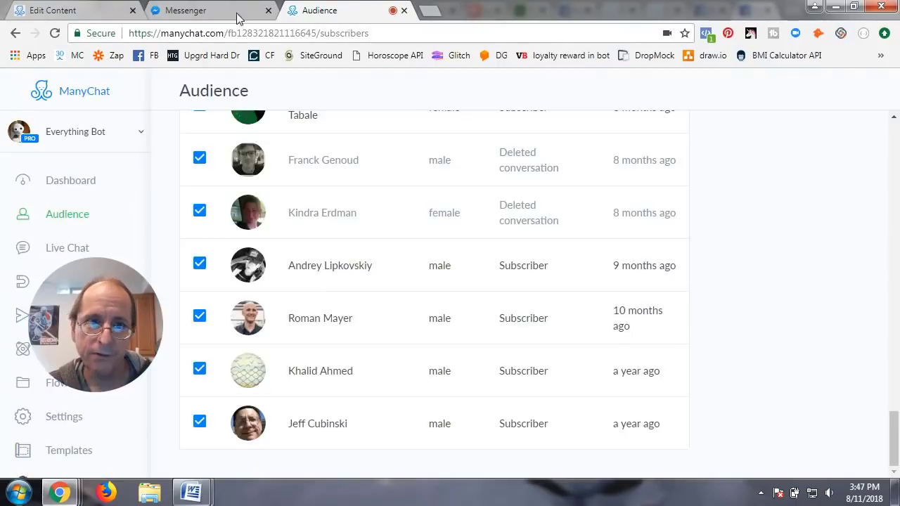
{"action": "left_click", "coordinate": [98, 12]}
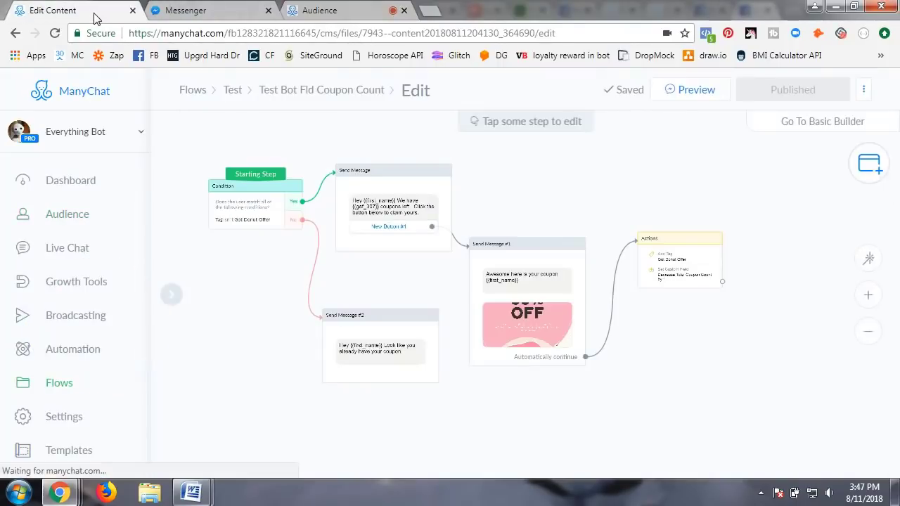
{"action": "left_click", "coordinate": [691, 93]}
{"action": "left_click", "coordinate": [232, 15]}
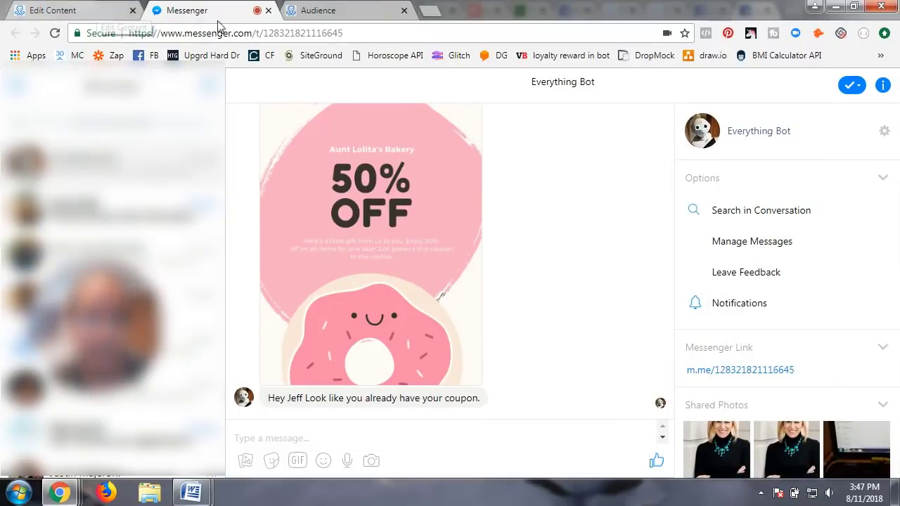
Step: Remove the subscriber's Got Donut Offer tag again and go back to the flow editor
{"action": "left_click", "coordinate": [383, 10]}
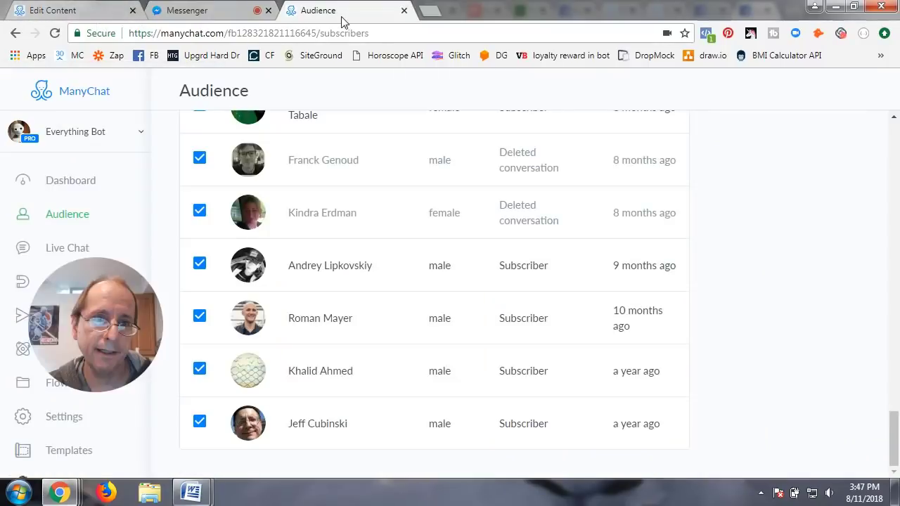
{"action": "left_click", "coordinate": [334, 426]}
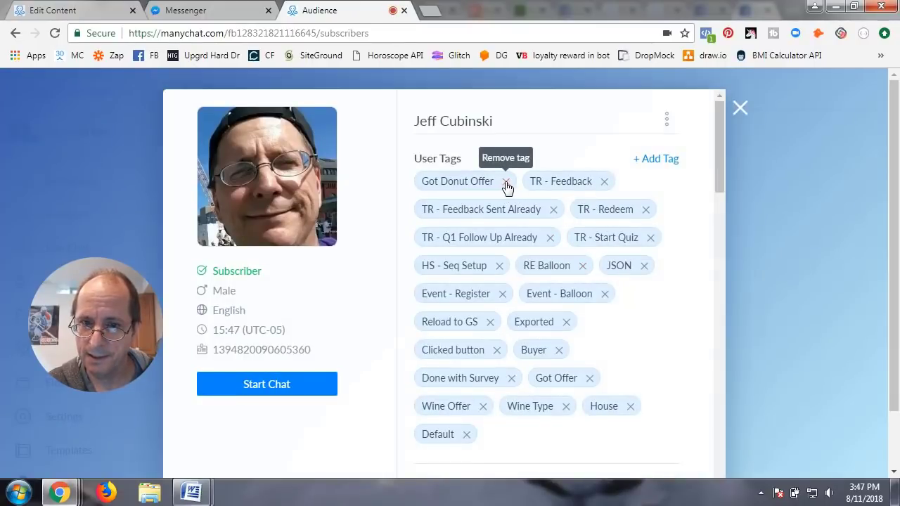
{"action": "left_click", "coordinate": [506, 182]}
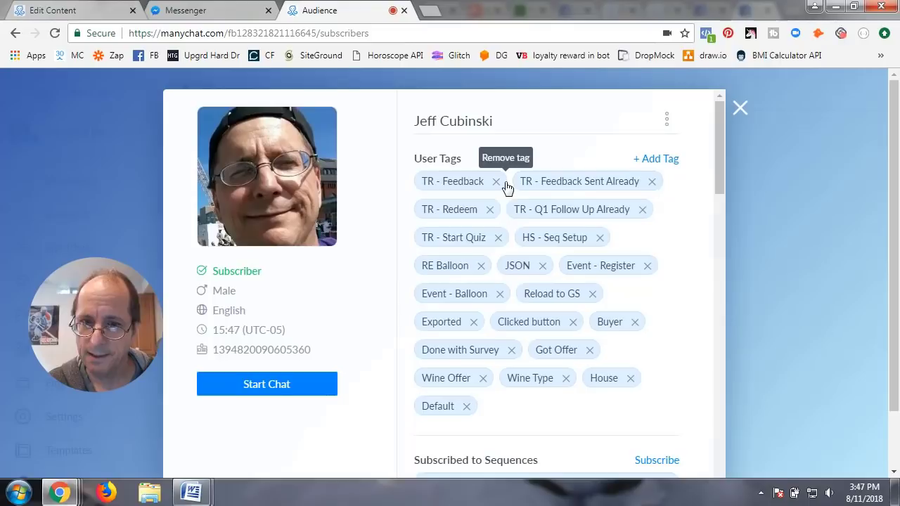
{"action": "left_click", "coordinate": [80, 14]}
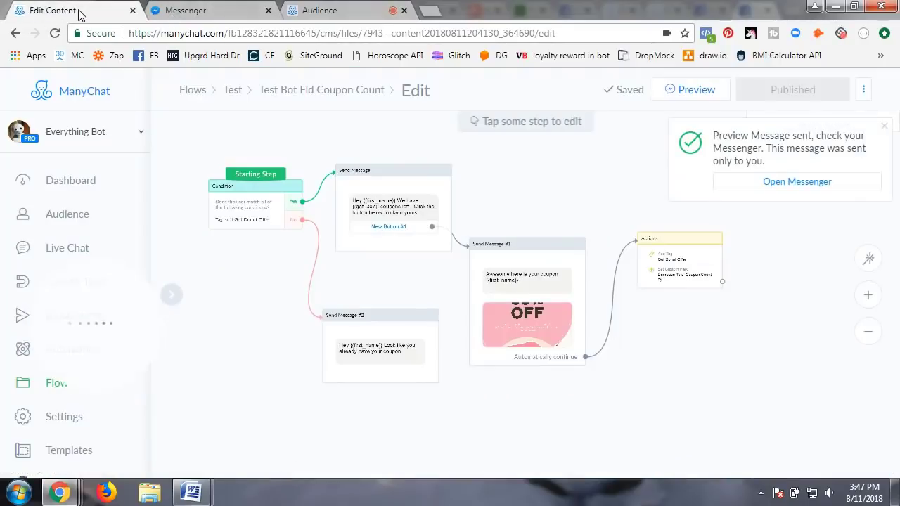
Step: Move Send Message #1 aside, delete its Yes link, and branch a new Condition off Yes
{"action": "left_click", "coordinate": [396, 224]}
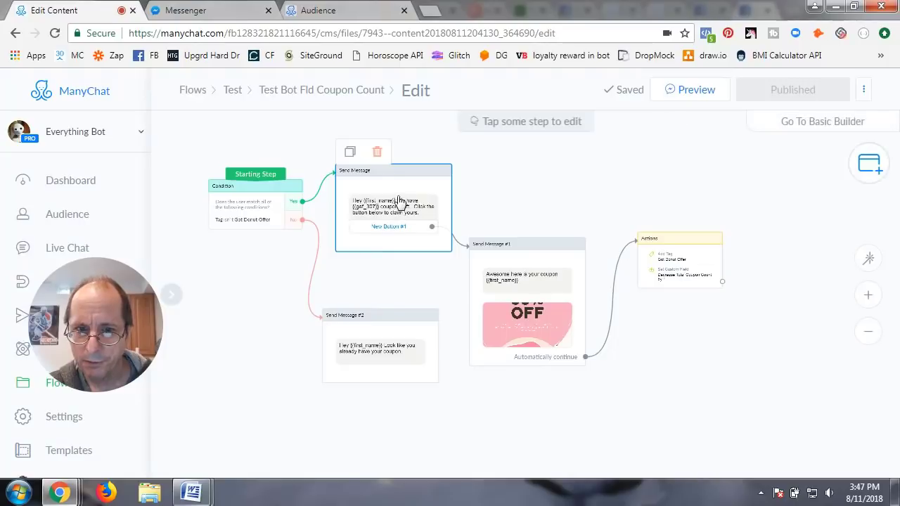
{"action": "left_click_drag", "start_coordinate": [398, 204], "coordinate": [466, 179]}
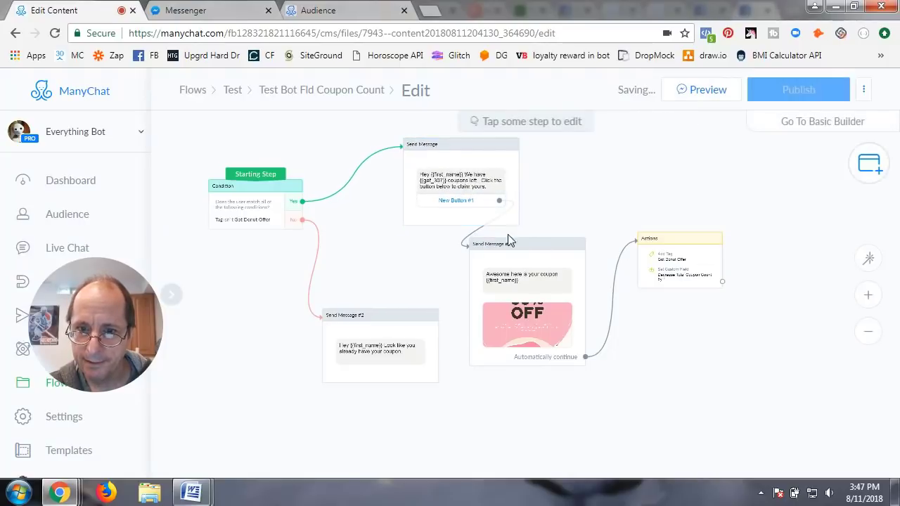
{"action": "left_click_drag", "start_coordinate": [536, 255], "coordinate": [562, 263]}
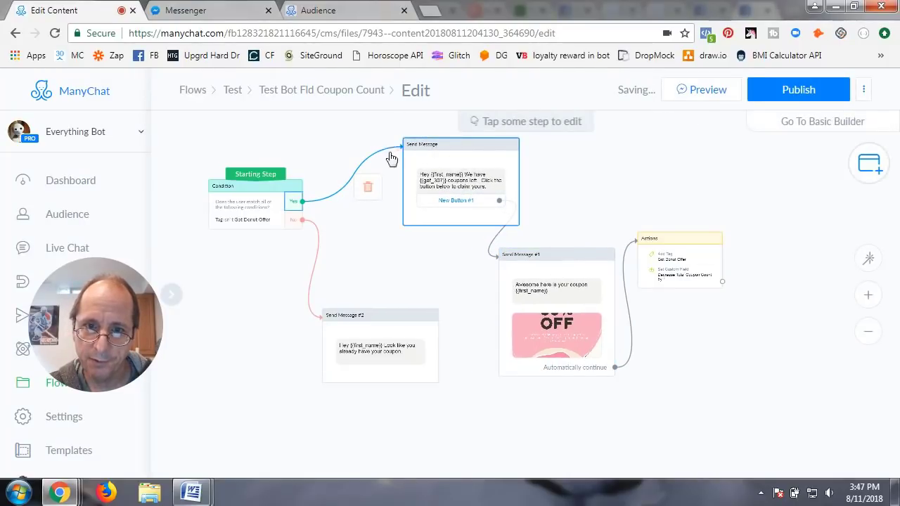
{"action": "left_click", "coordinate": [368, 191]}
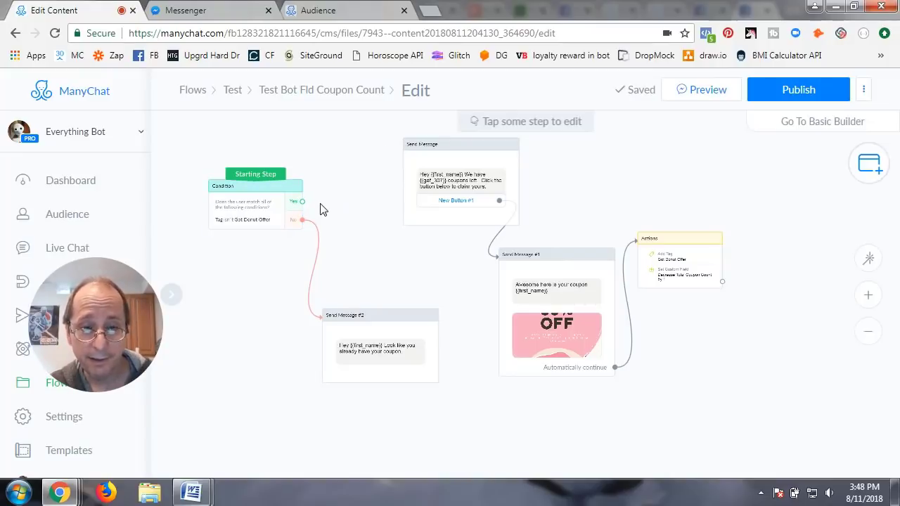
{"action": "left_click_drag", "start_coordinate": [302, 202], "coordinate": [348, 163]}
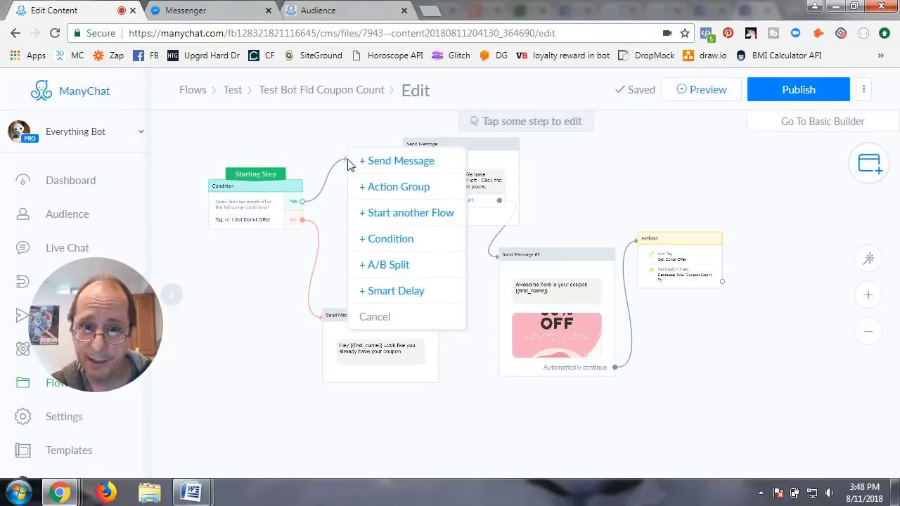
{"action": "left_click", "coordinate": [395, 239]}
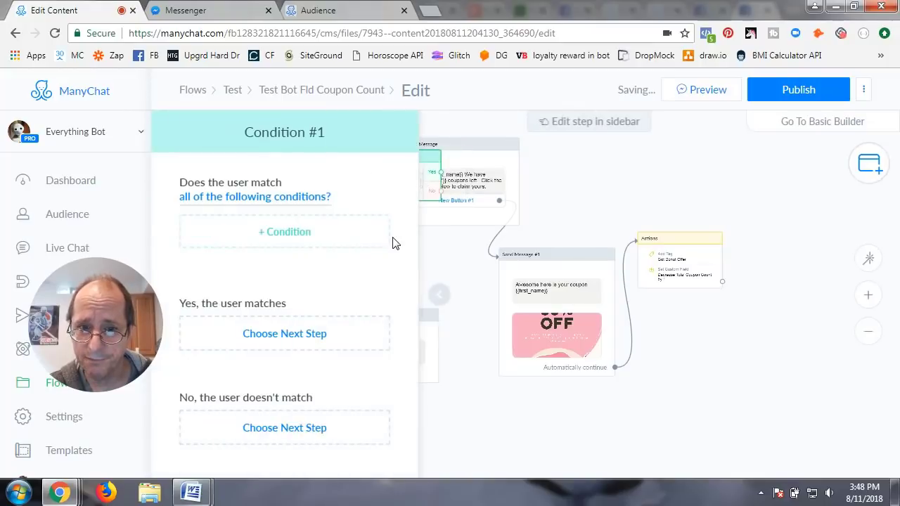
Step: Set Condition #1's rule to Total Coupon Count greater than 0
{"action": "left_click", "coordinate": [285, 239]}
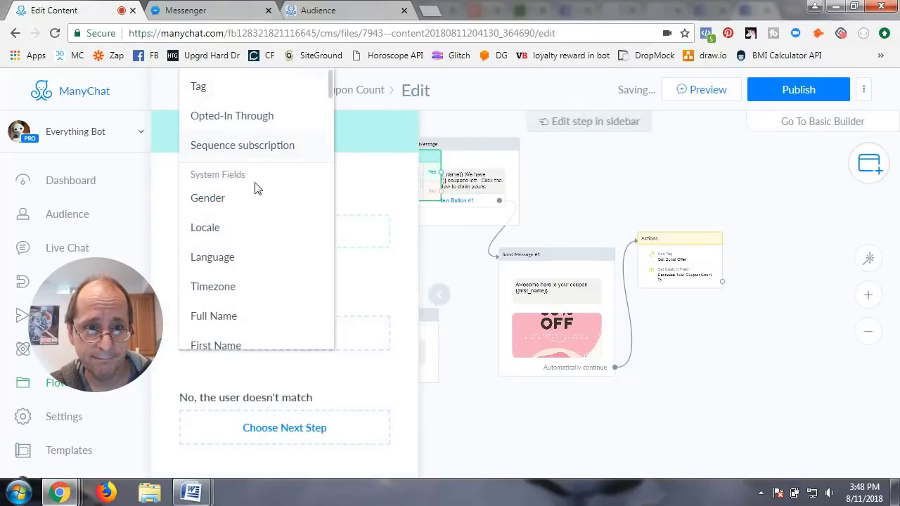
{"action": "scroll", "coordinate": [257, 295], "scroll_direction": "down", "scroll_amount": 15}
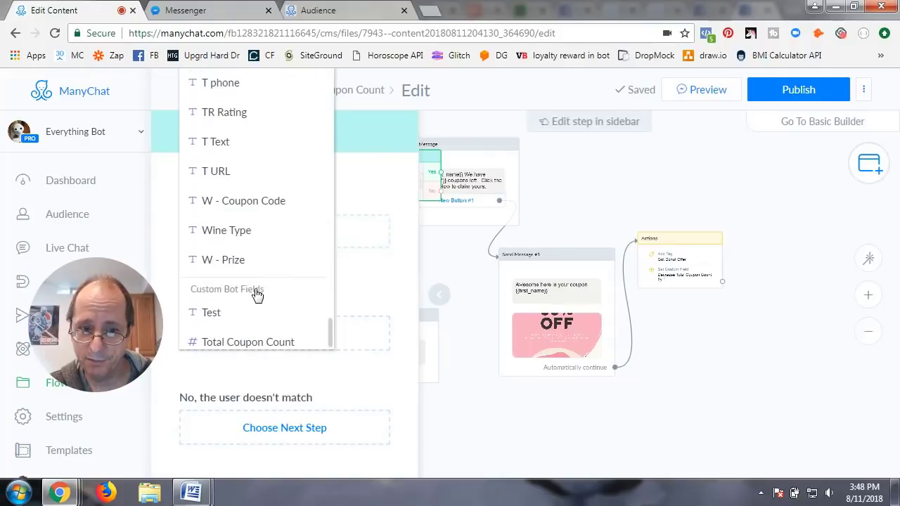
{"action": "left_click", "coordinate": [248, 335]}
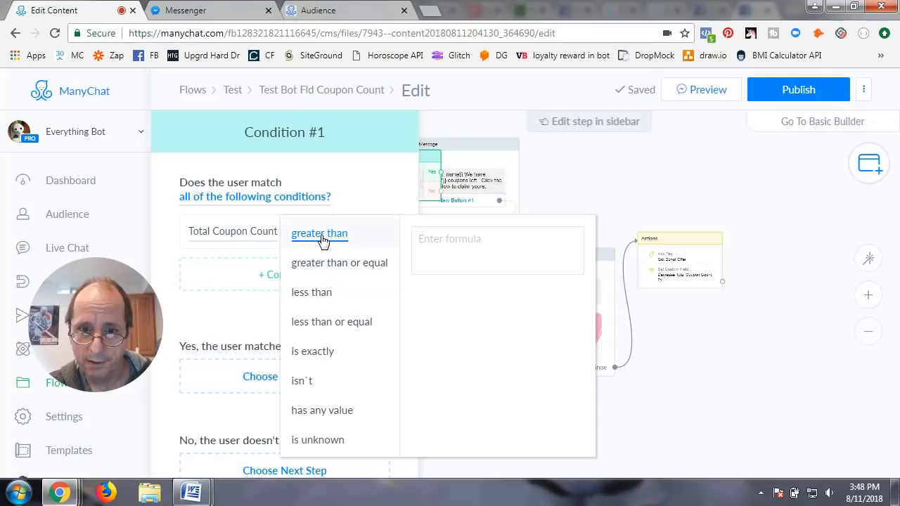
{"action": "left_click", "coordinate": [431, 242]}
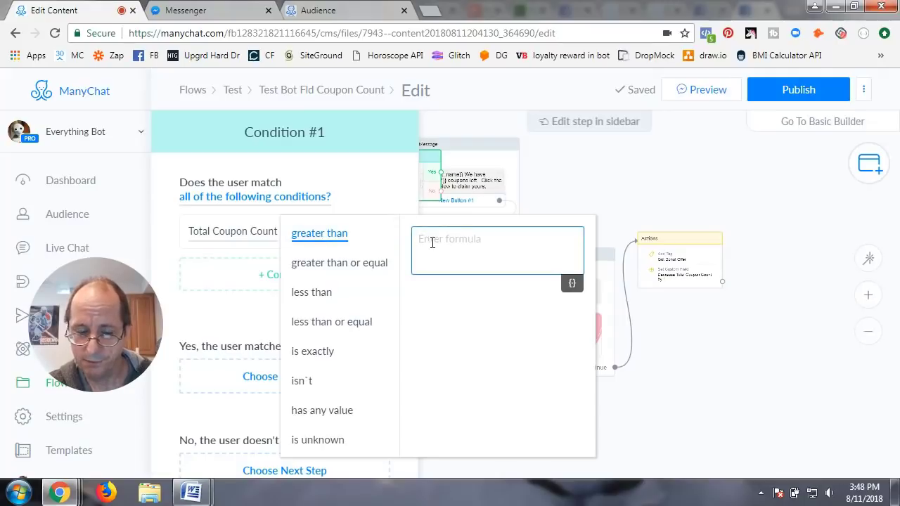
{"action": "type", "text": "0"}
{"action": "left_click", "coordinate": [583, 180]}
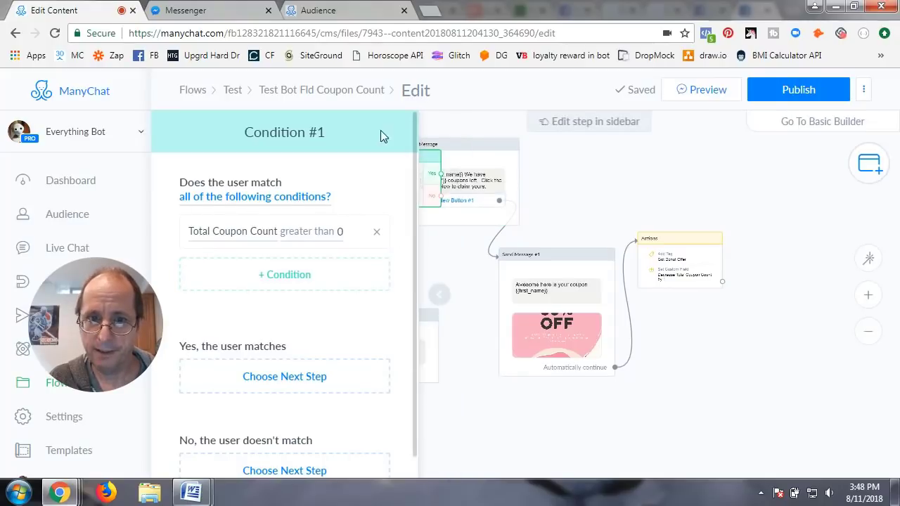
{"action": "left_click", "coordinate": [442, 304]}
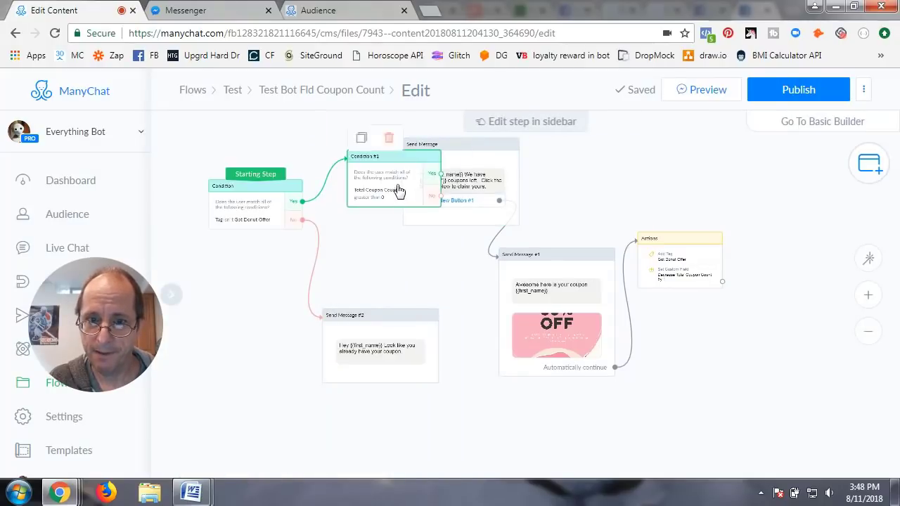
Step: Rearrange the nodes and link Condition #1's Yes branch to the coupons-left message
{"action": "left_click_drag", "start_coordinate": [397, 190], "coordinate": [384, 231]}
{"action": "left_click_drag", "start_coordinate": [461, 167], "coordinate": [508, 173]}
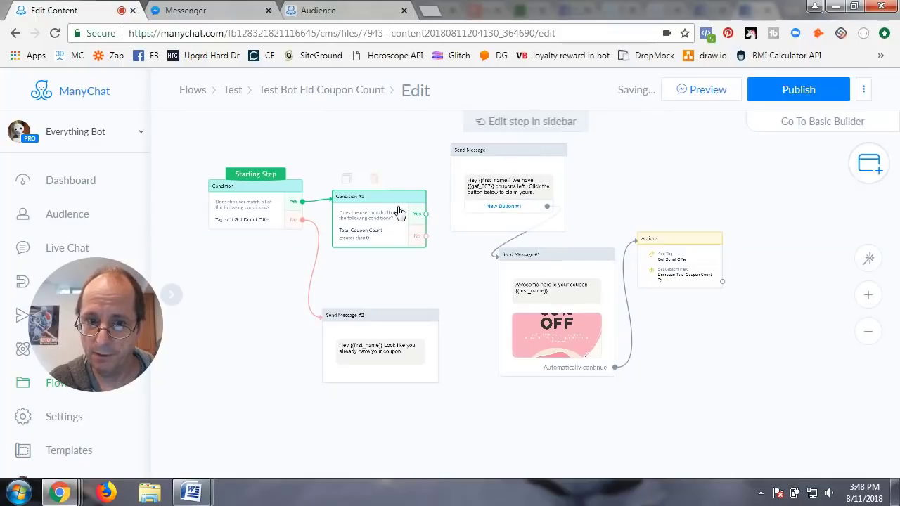
{"action": "left_click", "coordinate": [425, 215]}
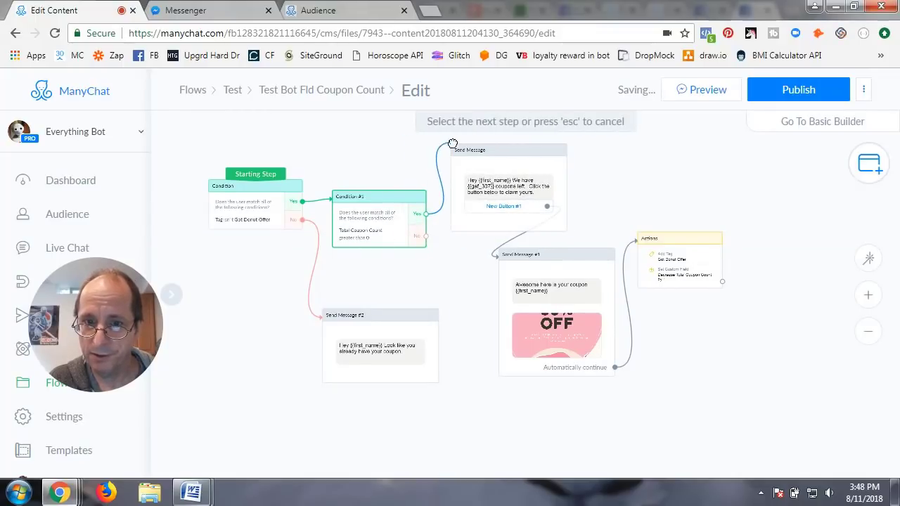
{"action": "left_click", "coordinate": [463, 154]}
Step: Drag Condition #1's No branch out to a new empty Send Message step
{"action": "left_click", "coordinate": [426, 237]}
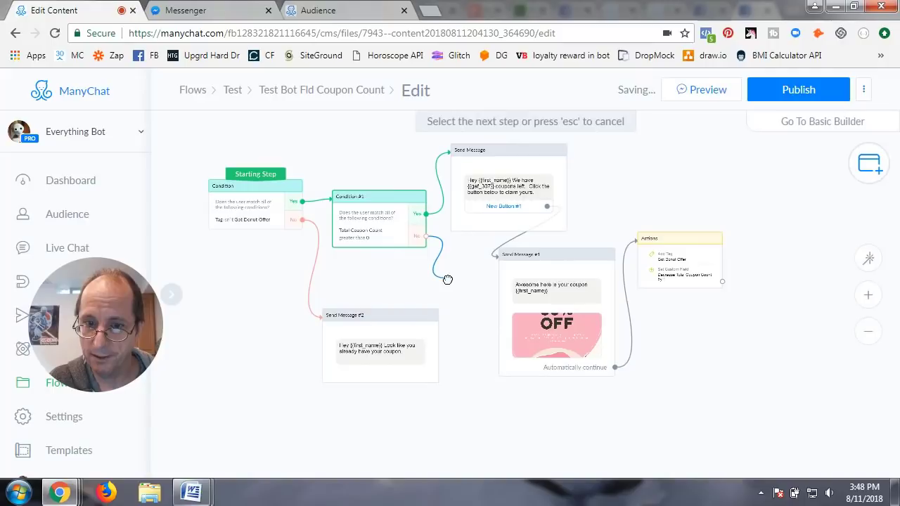
{"action": "left_click", "coordinate": [447, 273]}
{"action": "left_click", "coordinate": [474, 290]}
{"action": "left_click", "coordinate": [303, 194]}
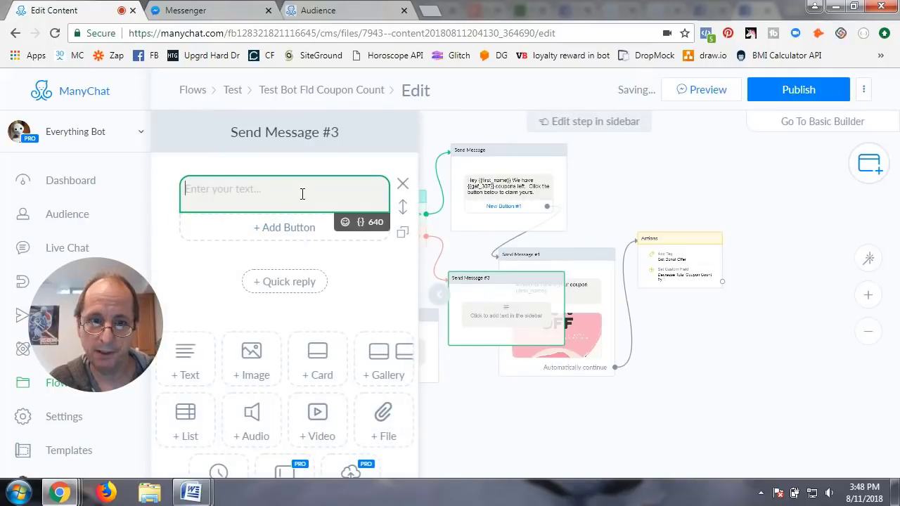
Step: Write 'Sorry {{First Name}} we are all out of this months coupons' in Send Message #3
{"action": "type", "text": "Sorry "}
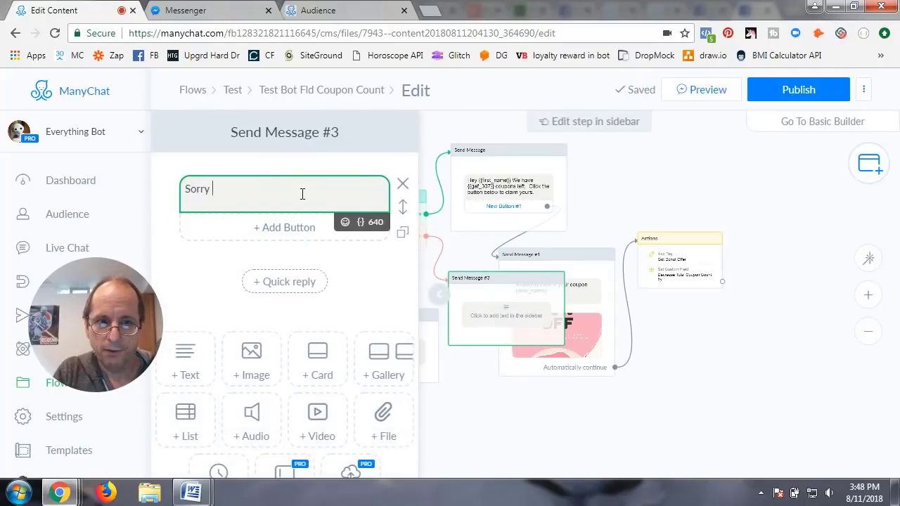
{"action": "type", "text": "{{first_name"}
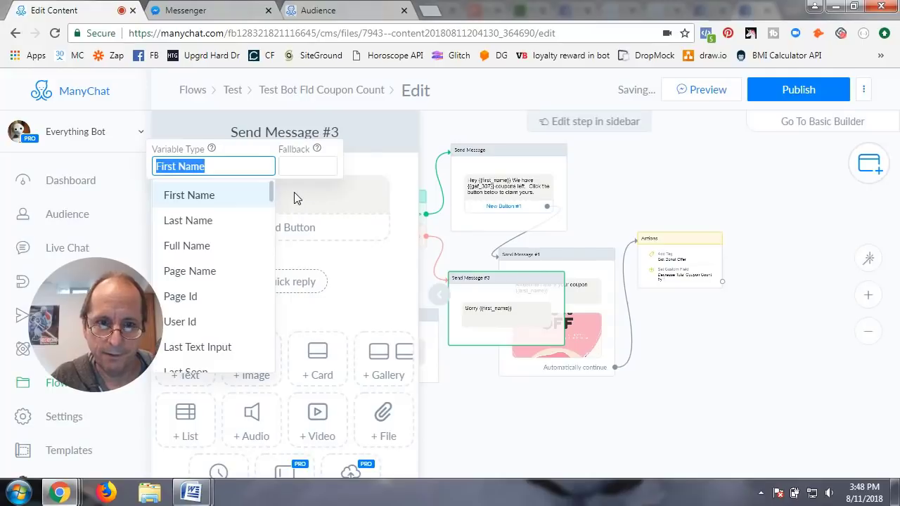
{"action": "key", "text": "Return"}
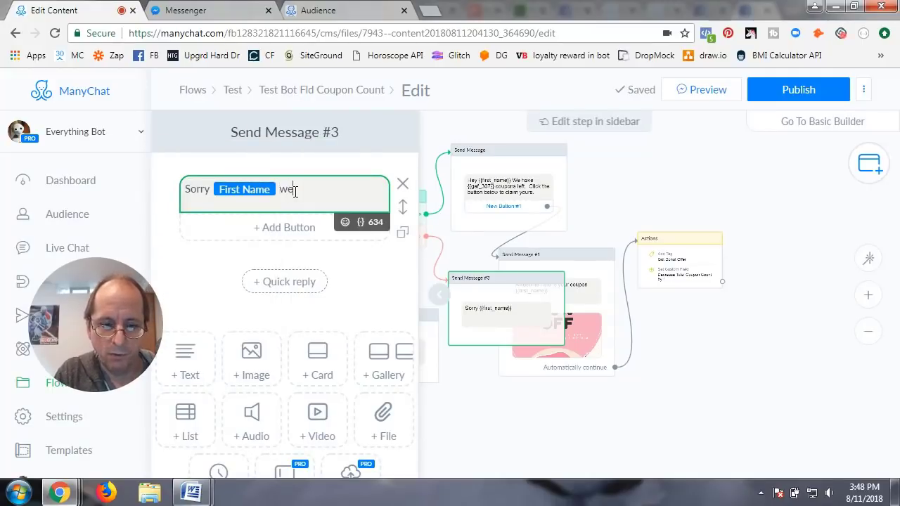
{"action": "type", "text": "we are all out"}
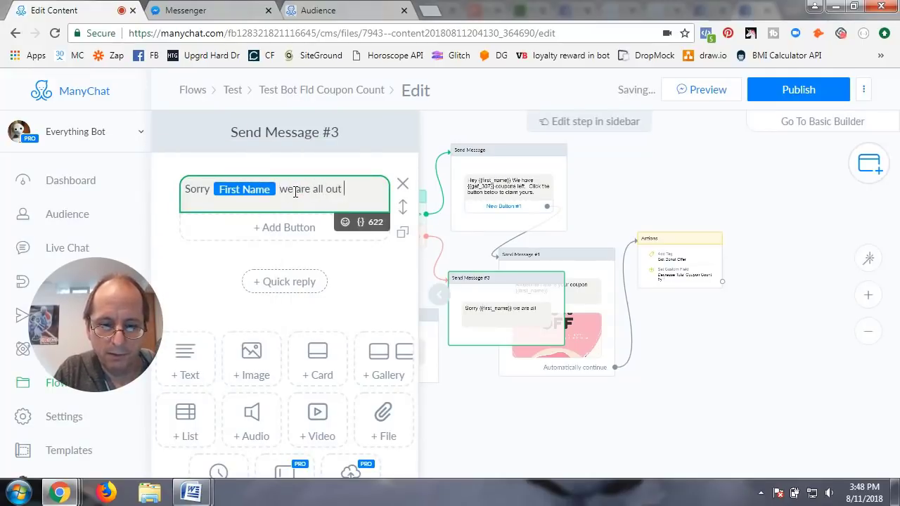
{"action": "type", "text": " of this months coupons"}
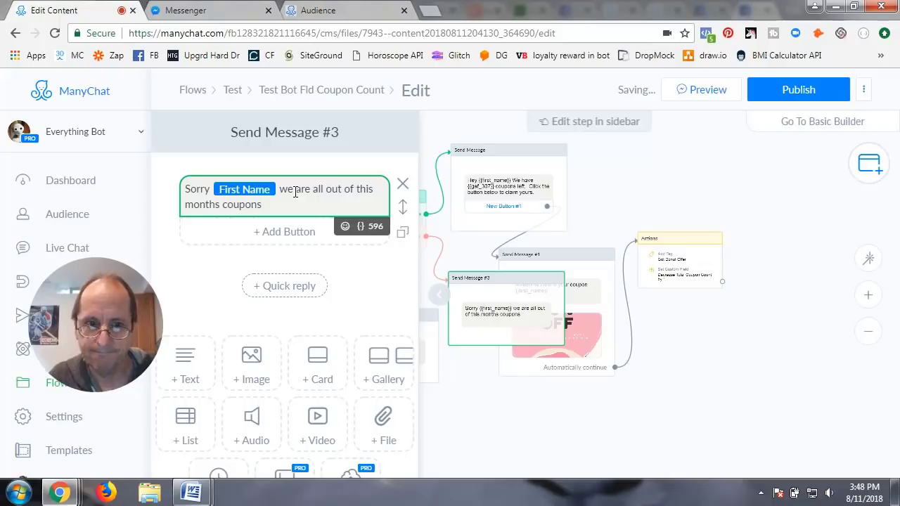
{"action": "left_click", "coordinate": [720, 148]}
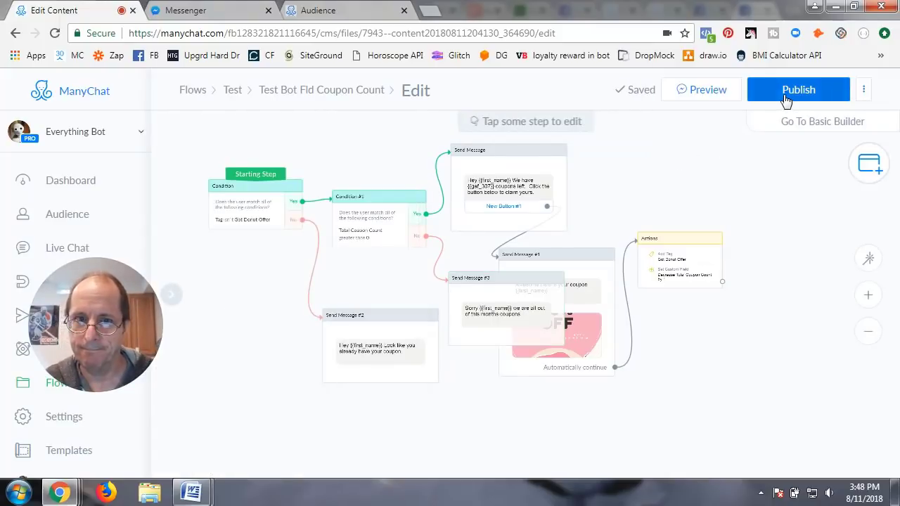
Step: Publish the flow, recheck the out-of-coupons message, and preview it in Messenger
{"action": "left_click", "coordinate": [785, 93]}
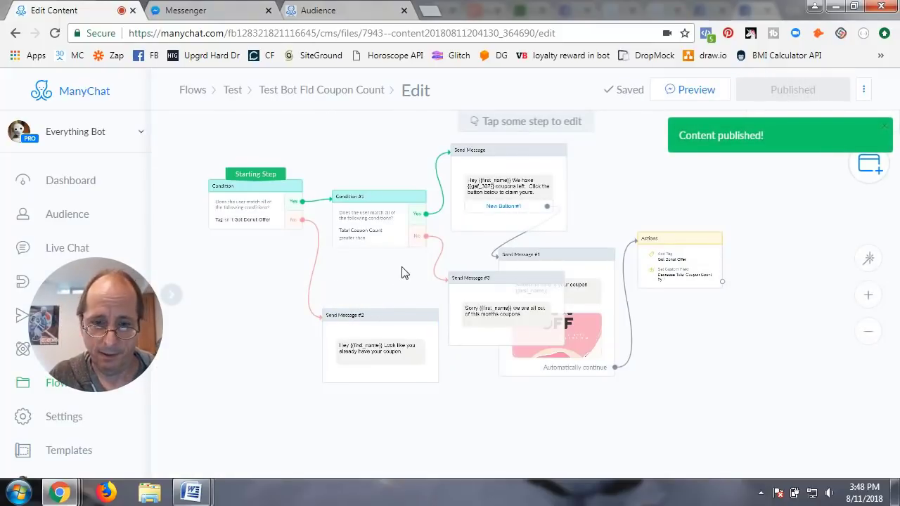
{"action": "left_click", "coordinate": [518, 305]}
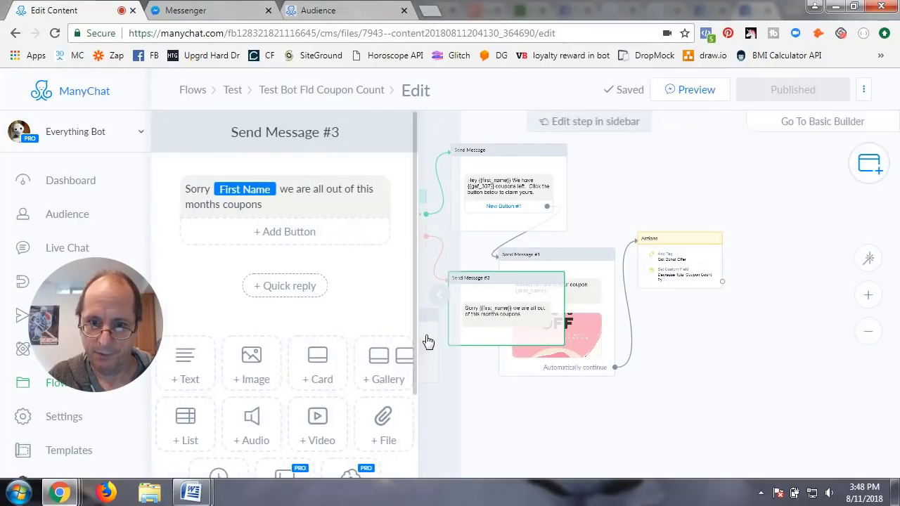
{"action": "left_click", "coordinate": [433, 298]}
{"action": "left_click", "coordinate": [627, 211]}
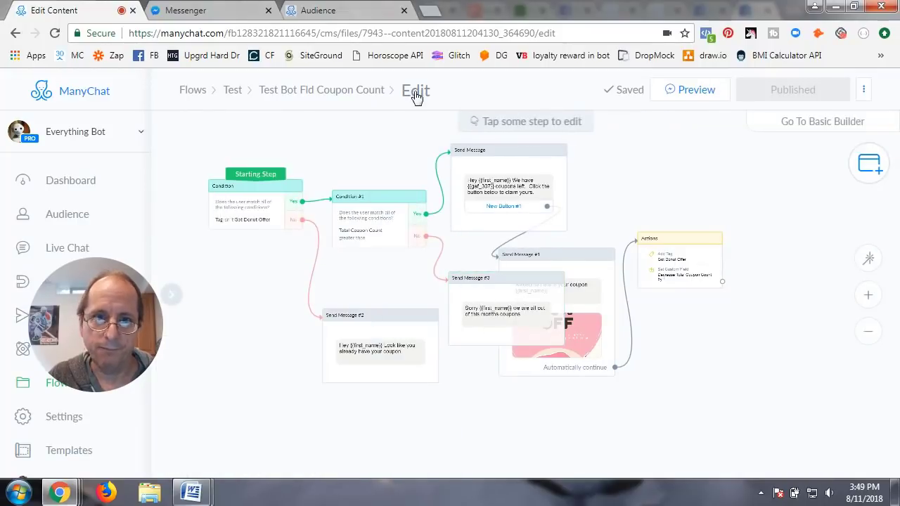
{"action": "left_click", "coordinate": [710, 91]}
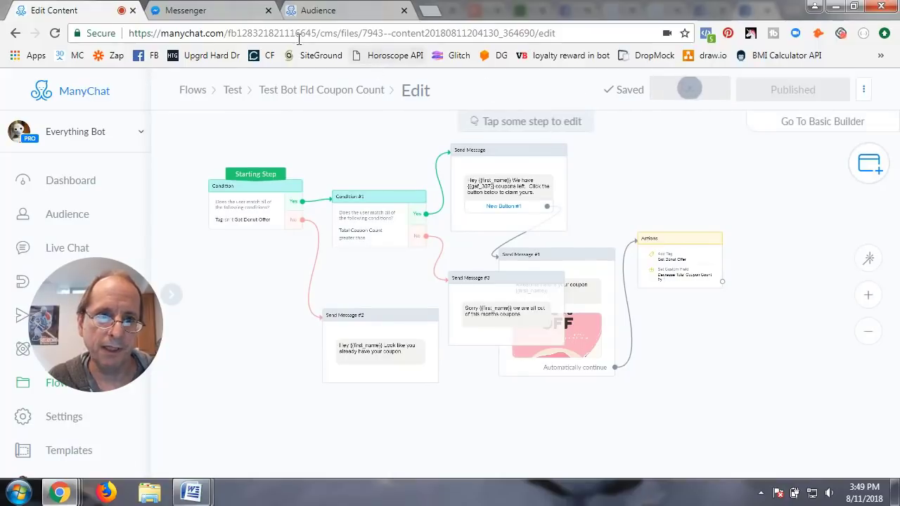
{"action": "left_click", "coordinate": [227, 11]}
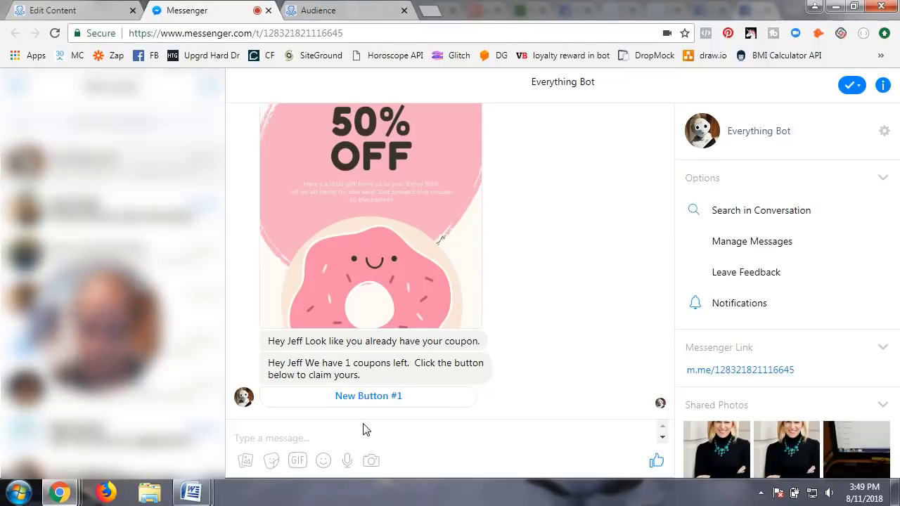
Step: Claim the coupon in Messenger to receive the 50% OFF donut coupon, then return to Audience
{"action": "left_click", "coordinate": [372, 398]}
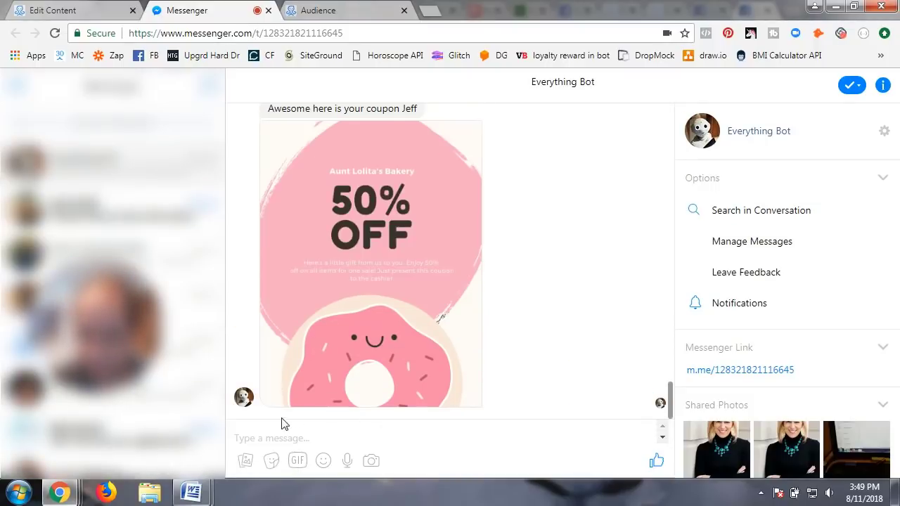
{"action": "left_click", "coordinate": [380, 12]}
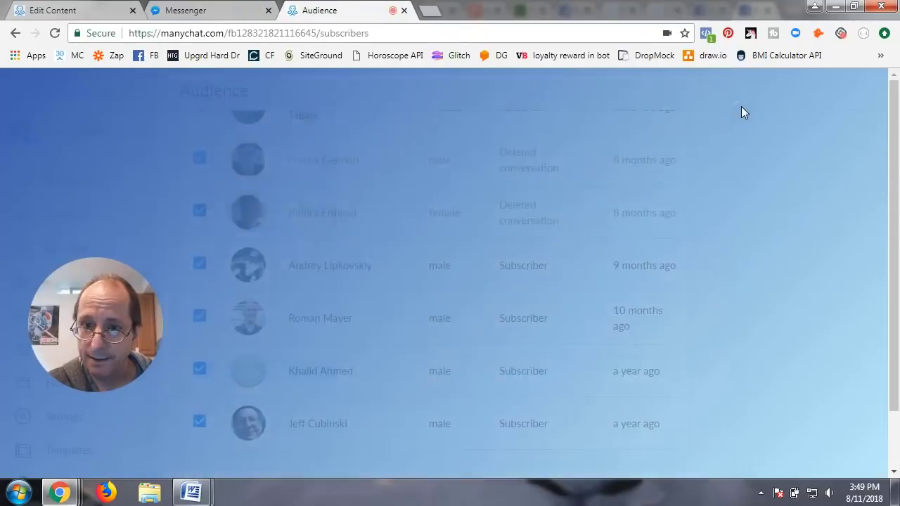
Step: Check the subscriber profile and the Custom Fields, where Total Coupon Count is 0
{"action": "left_click", "coordinate": [740, 108]}
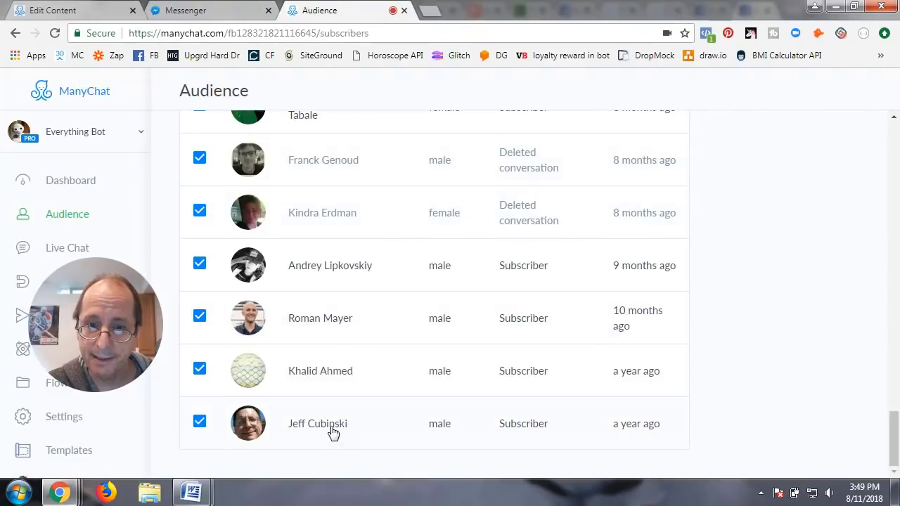
{"action": "left_click", "coordinate": [333, 430]}
{"action": "left_click", "coordinate": [737, 111]}
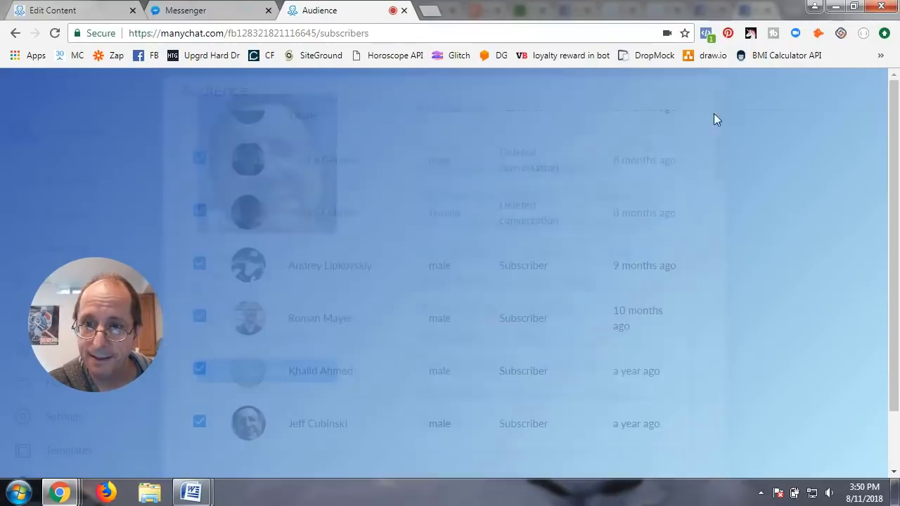
{"action": "left_click_drag", "start_coordinate": [105, 336], "coordinate": [113, 268]}
{"action": "left_click", "coordinate": [70, 418]}
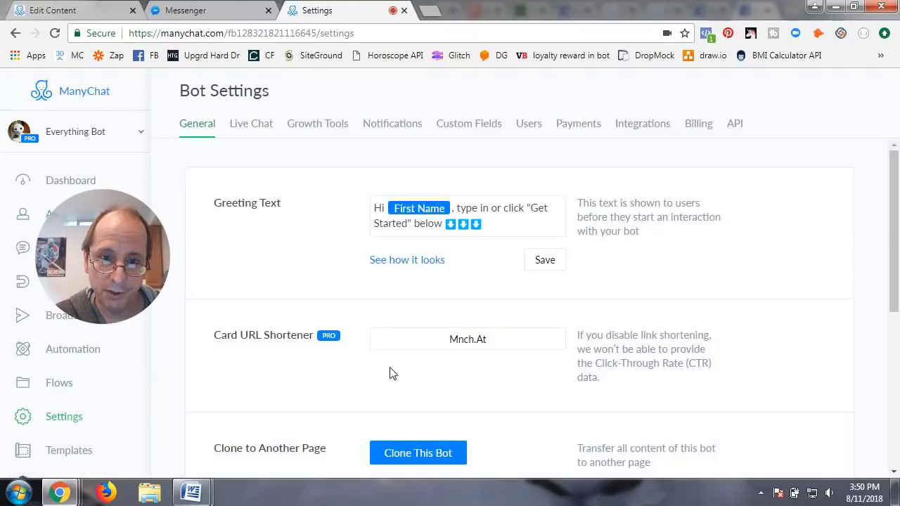
{"action": "left_click", "coordinate": [464, 125]}
{"action": "scroll", "coordinate": [391, 346], "scroll_direction": "down", "scroll_amount": 1}
{"action": "scroll", "coordinate": [390, 347], "scroll_direction": "down", "scroll_amount": 15}
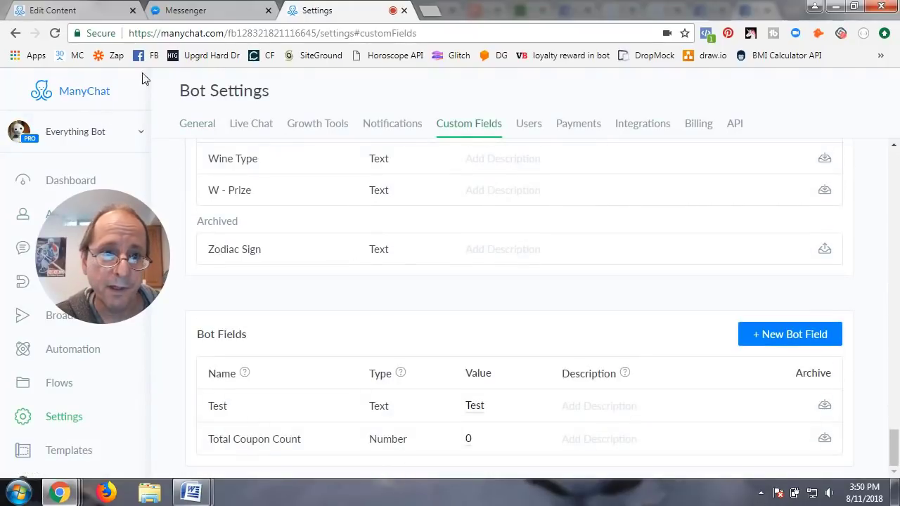
{"action": "left_click", "coordinate": [211, 10]}
{"action": "left_click", "coordinate": [326, 15]}
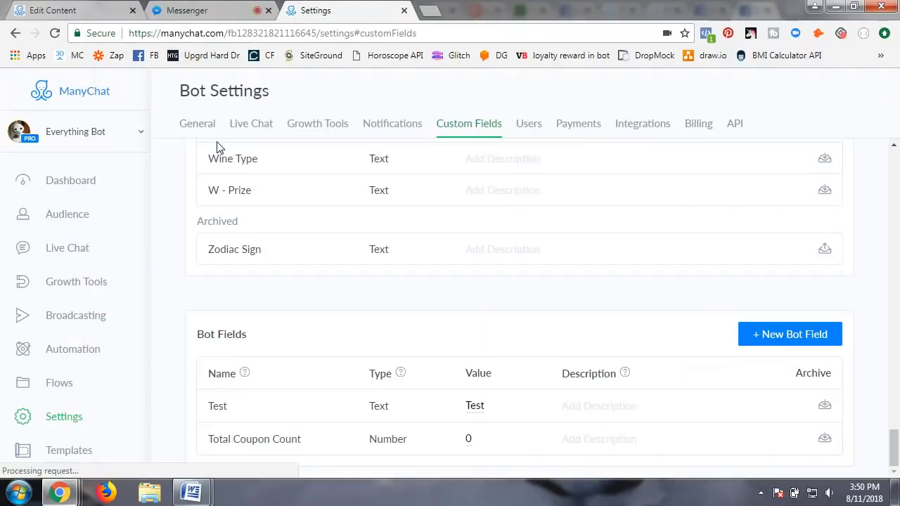
Step: Remove the Got Donut Offer tag from the test subscriber in Audience
{"action": "left_click", "coordinate": [67, 213]}
{"action": "scroll", "coordinate": [385, 414], "scroll_direction": "down", "scroll_amount": 10}
{"action": "scroll", "coordinate": [385, 415], "scroll_direction": "down", "scroll_amount": 10}
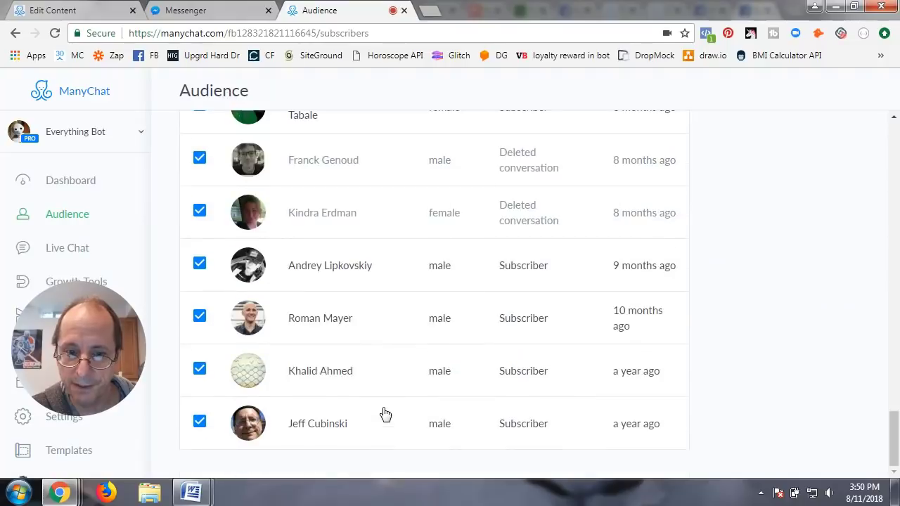
{"action": "left_click", "coordinate": [463, 217]}
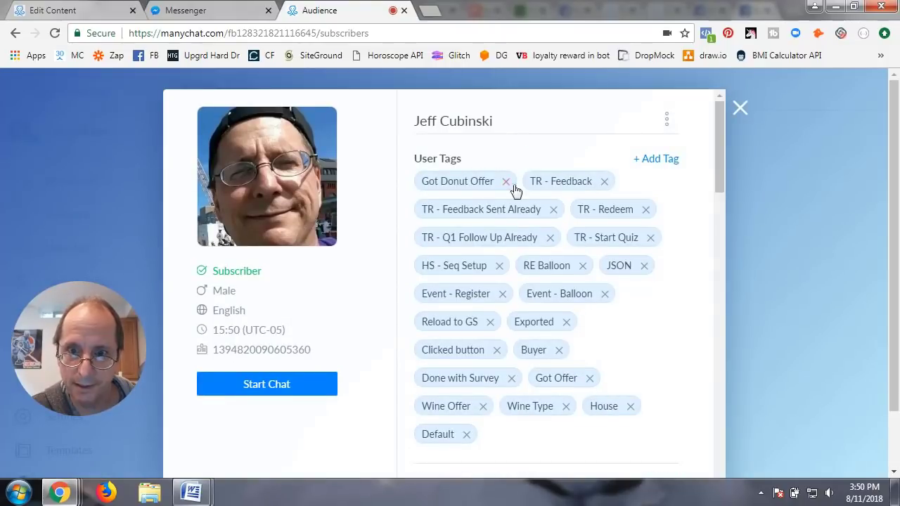
{"action": "left_click", "coordinate": [503, 182]}
{"action": "left_click", "coordinate": [739, 109]}
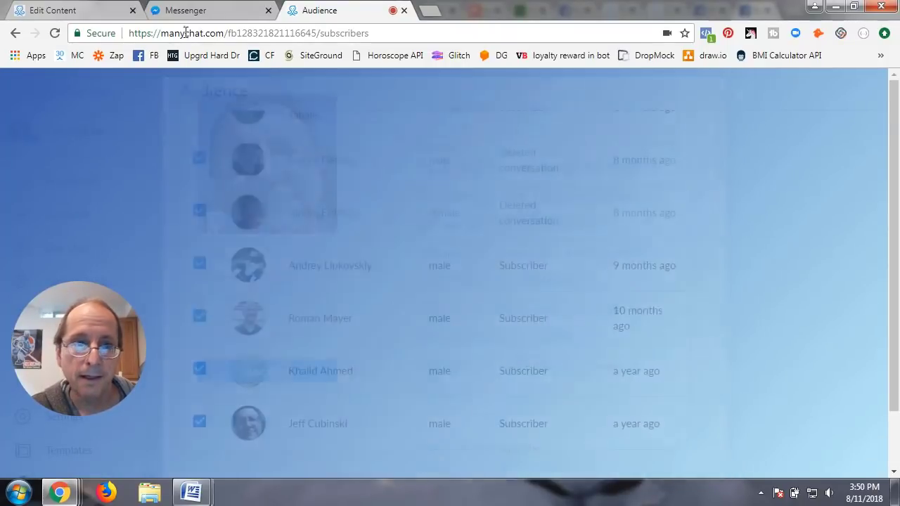
{"action": "left_click", "coordinate": [84, 10]}
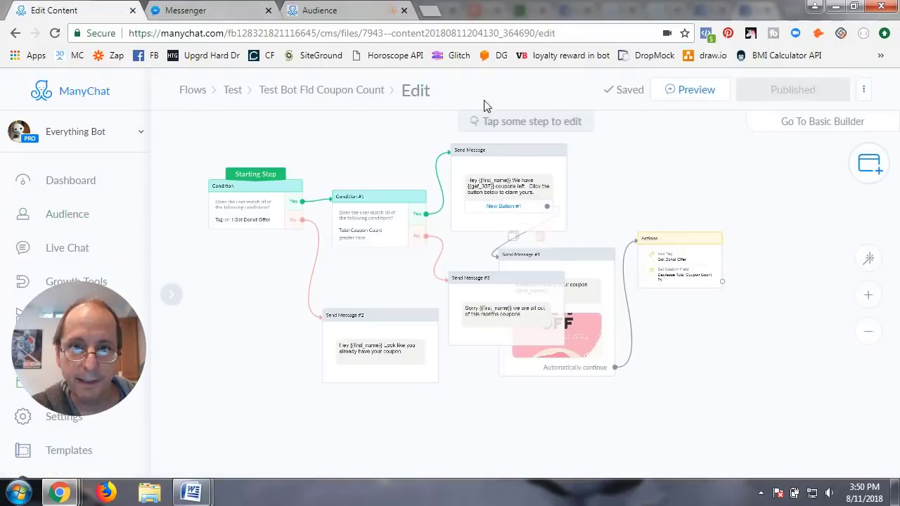
Step: Preview the flow and see Messenger reply that this month's coupons are all out
{"action": "left_click", "coordinate": [691, 91]}
{"action": "left_click", "coordinate": [227, 8]}
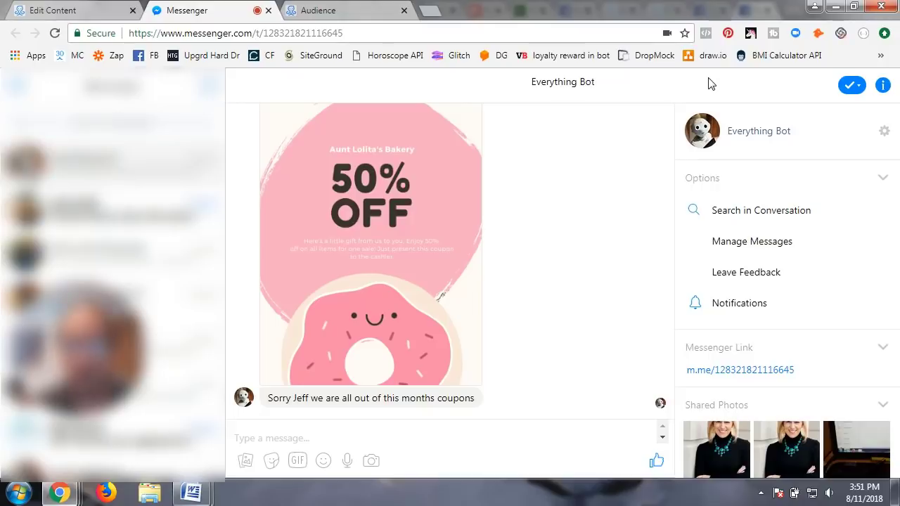
{"action": "left_click", "coordinate": [72, 14]}
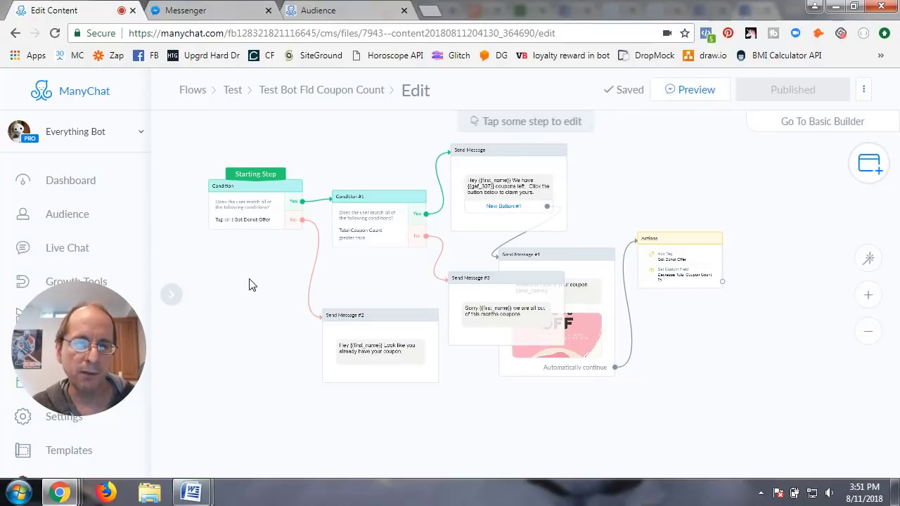
Step: Go from the Test flows folder to Settings > Custom Fields and scroll to Bot Fields
{"action": "left_click_drag", "start_coordinate": [87, 345], "coordinate": [106, 322]}
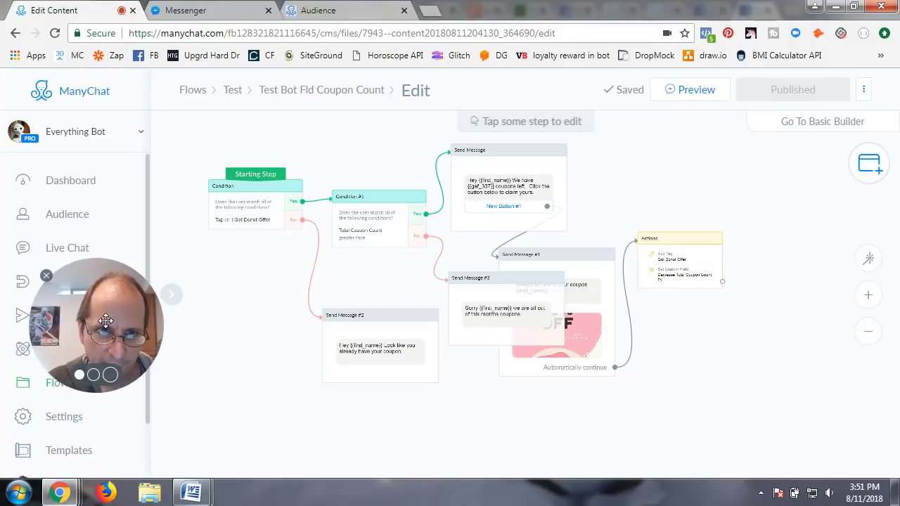
{"action": "left_click", "coordinate": [233, 91]}
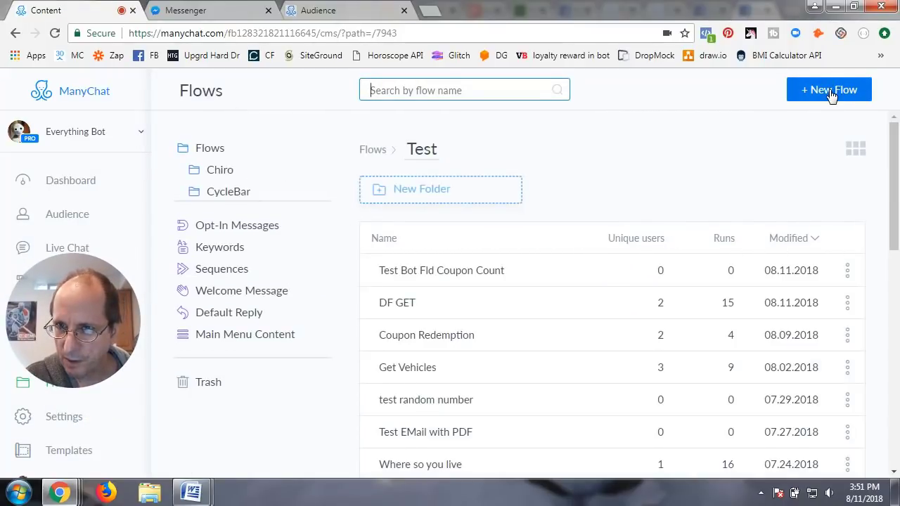
{"action": "mouse_move", "coordinate": [87, 321]}
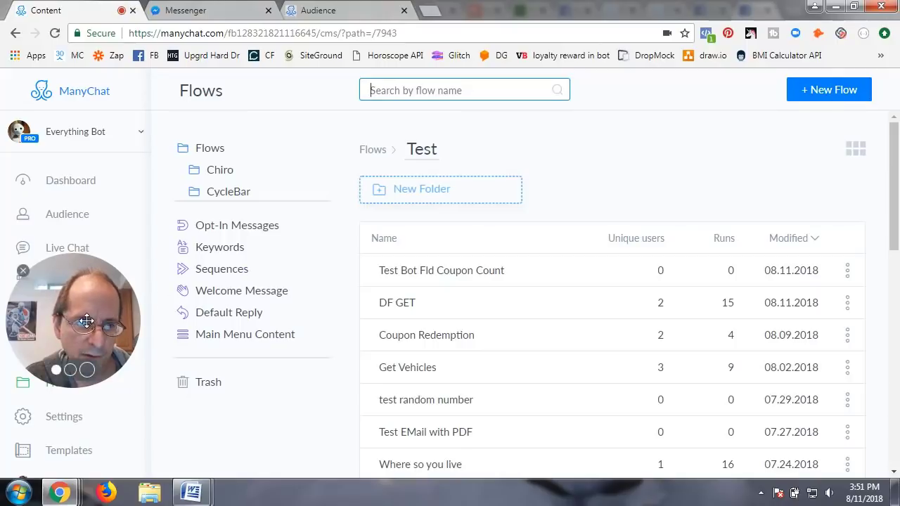
{"action": "left_click_drag", "start_coordinate": [86, 321], "coordinate": [122, 179]}
{"action": "left_click", "coordinate": [65, 420]}
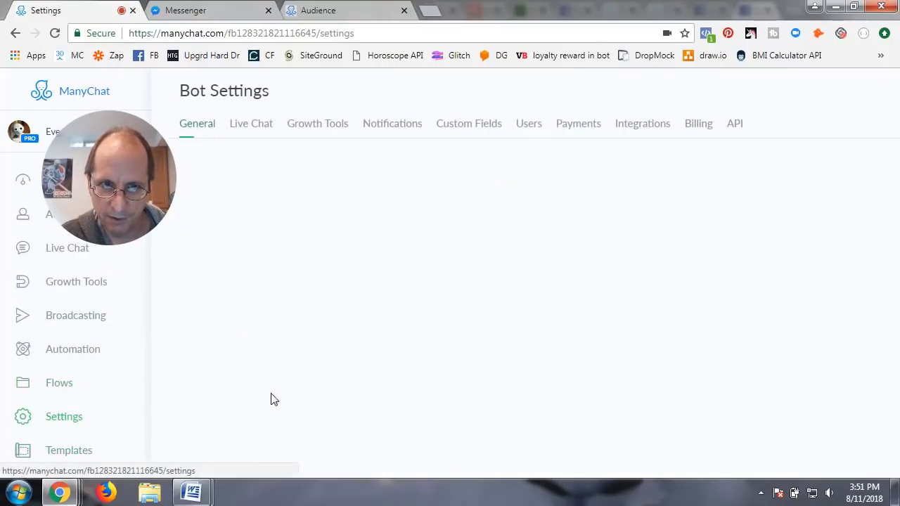
{"action": "left_click", "coordinate": [485, 125]}
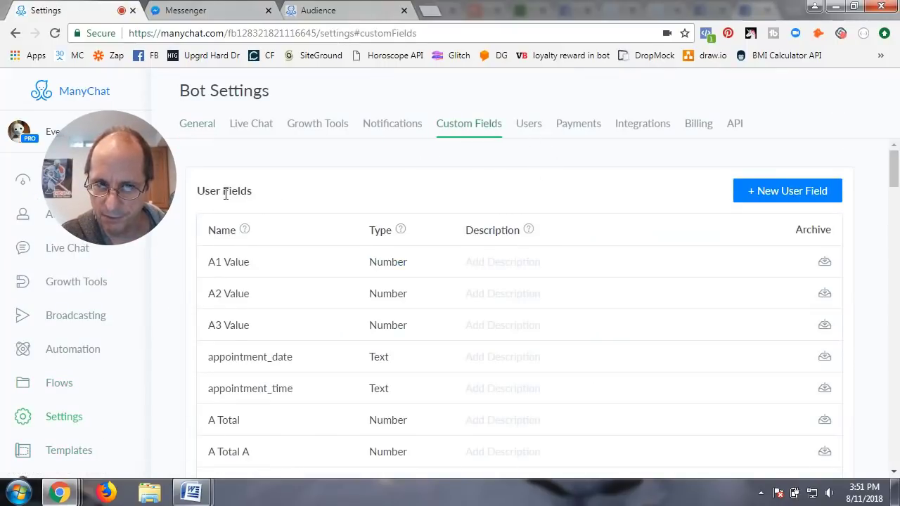
{"action": "scroll", "coordinate": [294, 313], "scroll_direction": "down", "scroll_amount": 3}
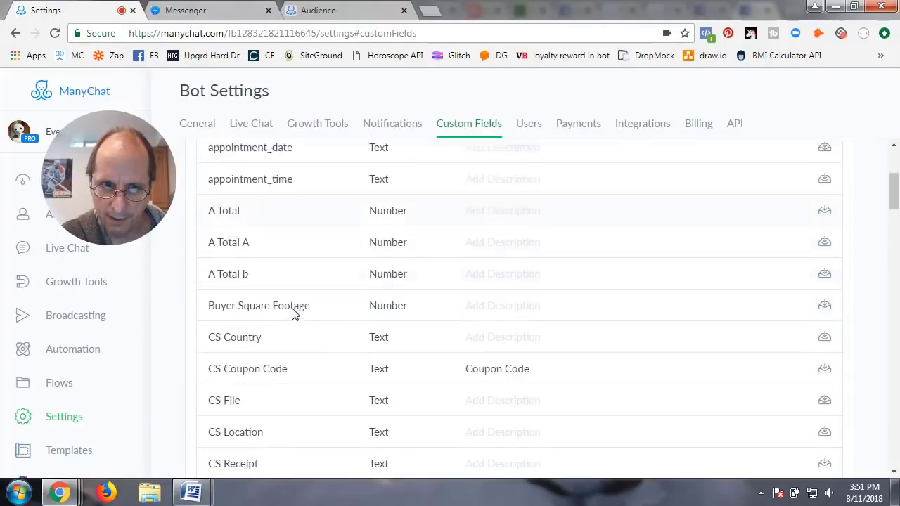
{"action": "scroll", "coordinate": [293, 313], "scroll_direction": "down", "scroll_amount": 15}
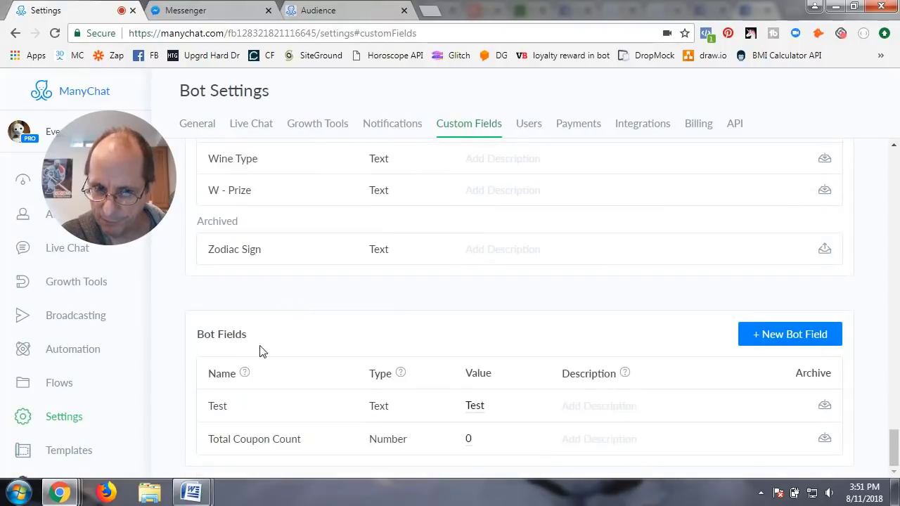
Step: Create a text bot field 'Company Name' with value 'CubMediaVox Inc.'
{"action": "left_click", "coordinate": [785, 344]}
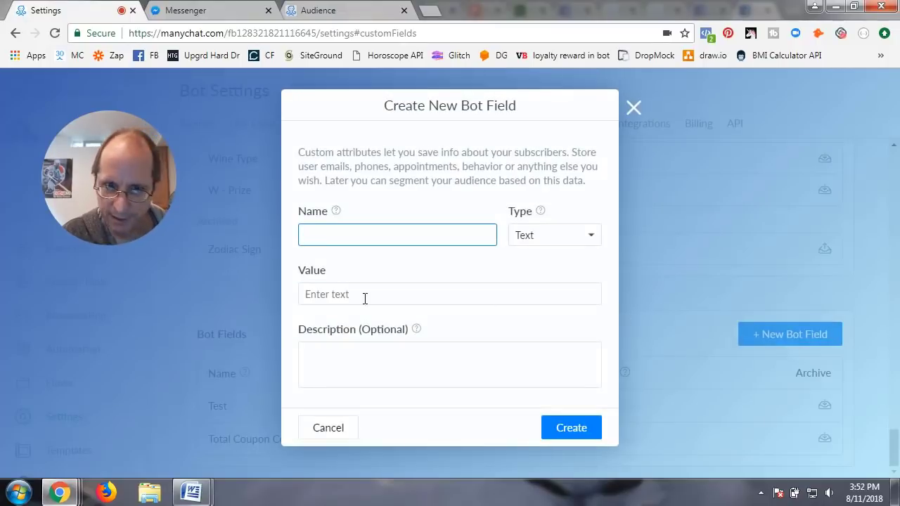
{"action": "type", "text": "Comany"}
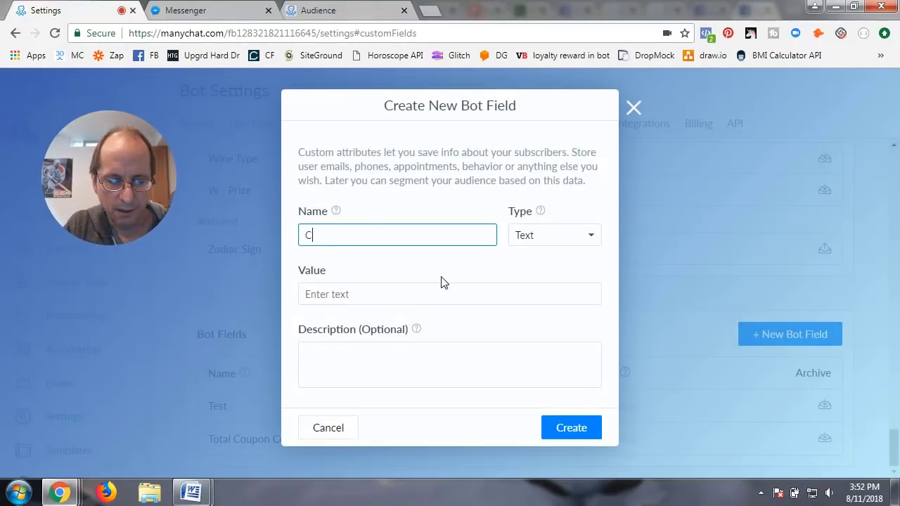
{"action": "key", "text": "BackSpace"}
{"action": "key", "text": "BackSpace"}
{"action": "key", "text": "BackSpace"}
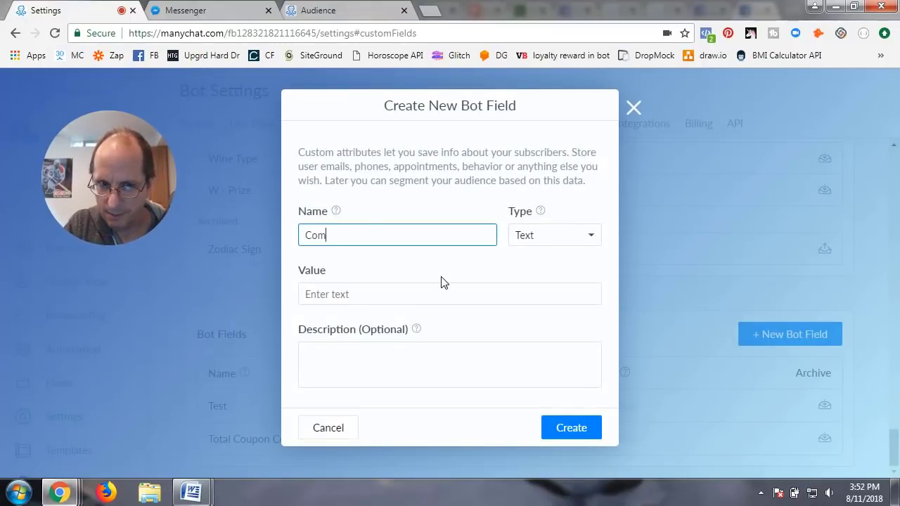
{"action": "type", "text": "pany Name"}
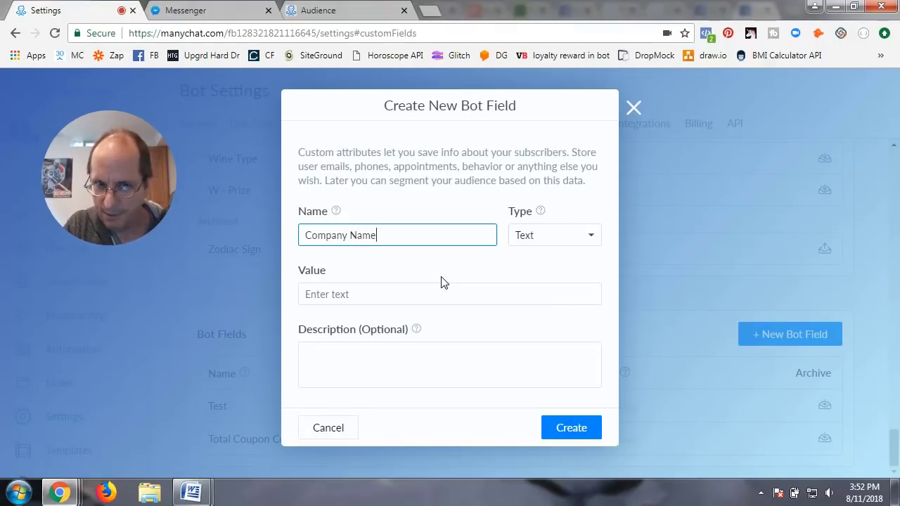
{"action": "left_click", "coordinate": [374, 296]}
{"action": "type", "text": "Cub"}
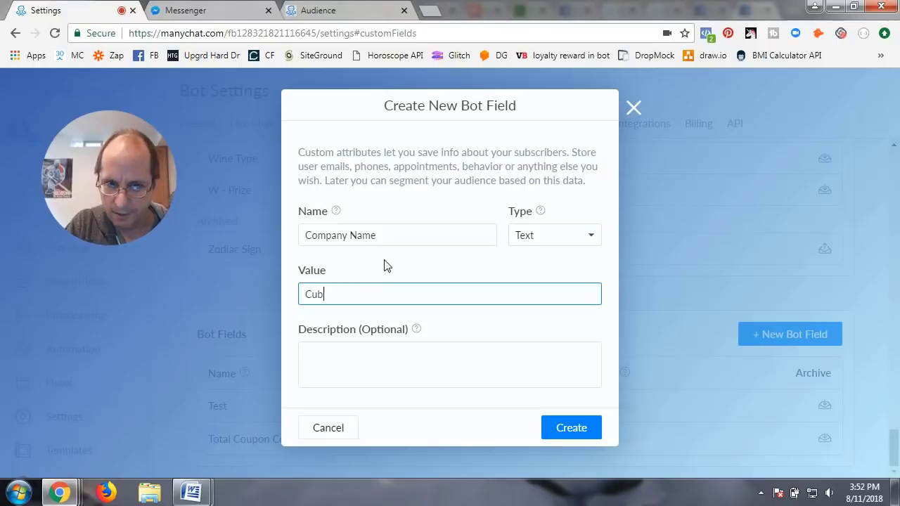
{"action": "type", "text": "Mecia"}
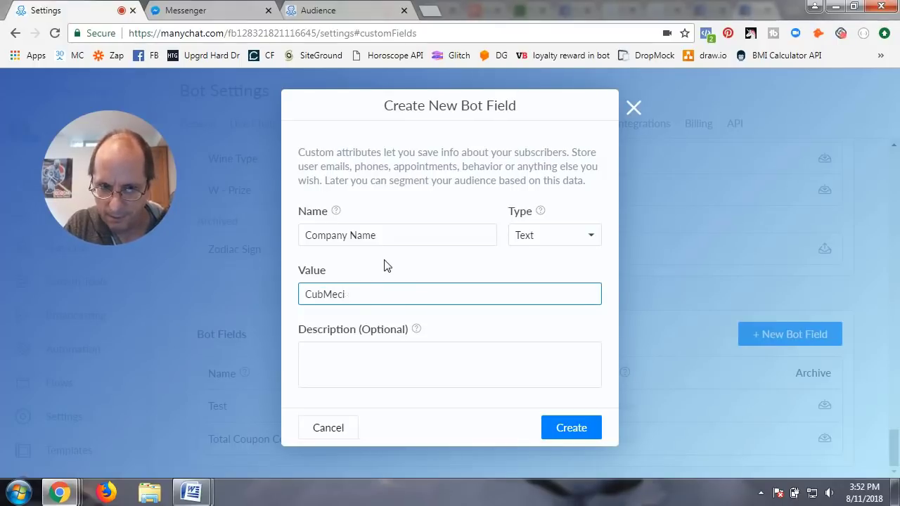
{"action": "key", "text": "BackSpace"}
{"action": "key", "text": "BackSpace"}
{"action": "type", "text": "di"}
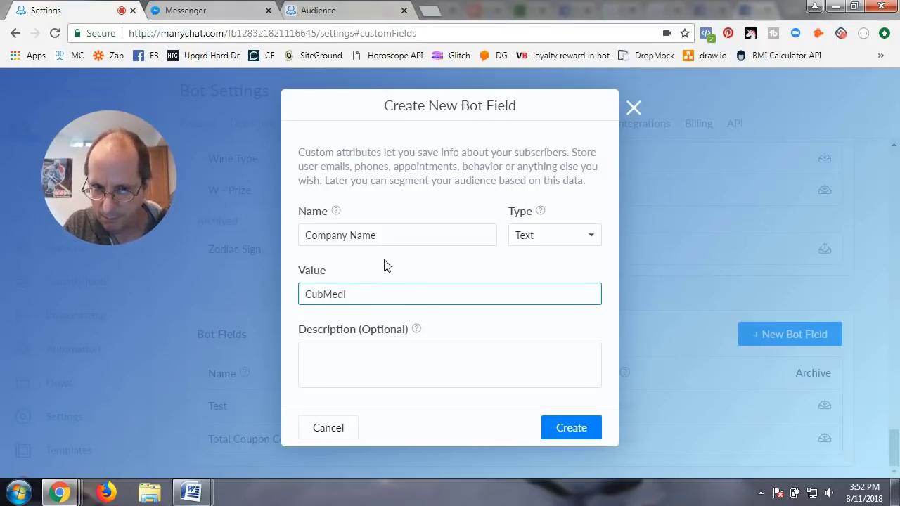
{"action": "type", "text": "aVox "}
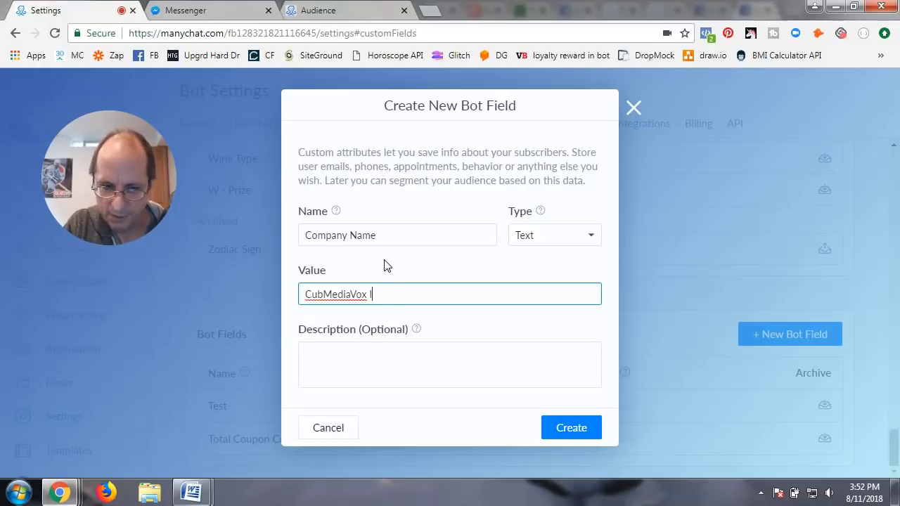
{"action": "type", "text": "Inc."}
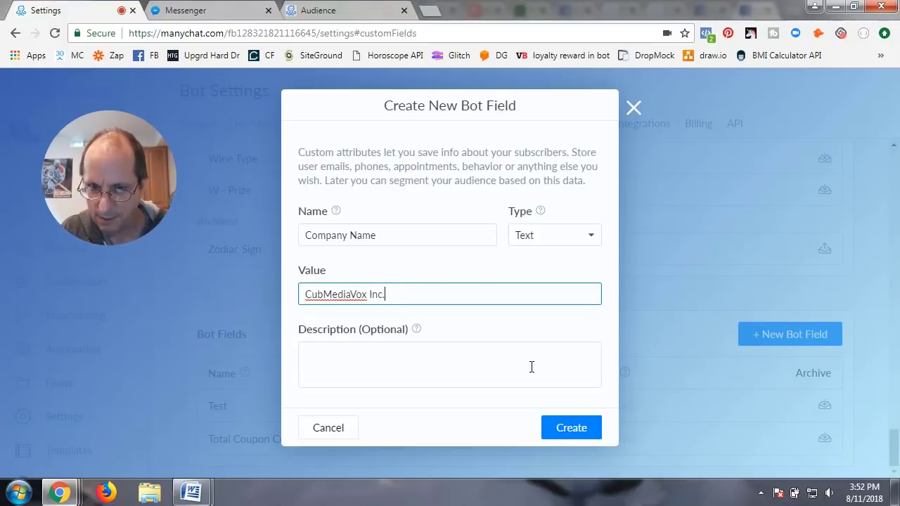
{"action": "left_click", "coordinate": [592, 430]}
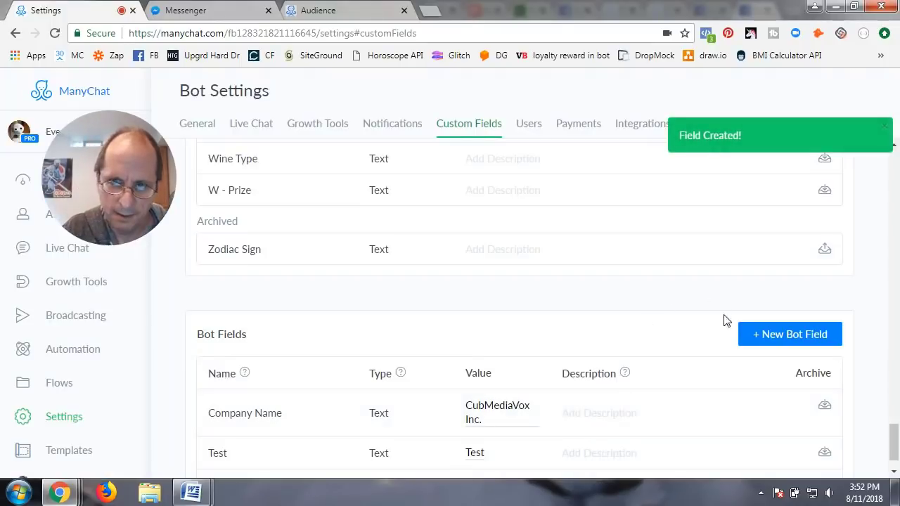
{"action": "left_click", "coordinate": [773, 335]}
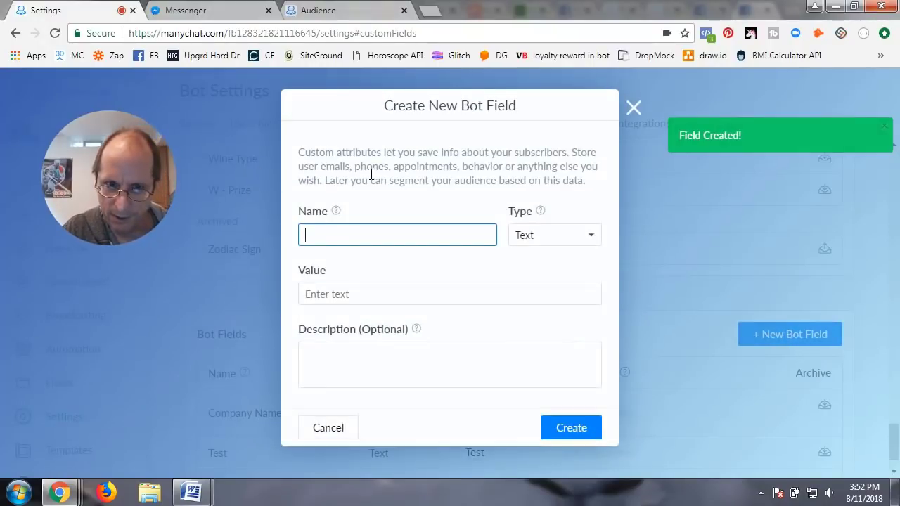
Step: Create the bot field 'Company Street Address' with value '123 Main Street'
{"action": "type", "text": "Comanuy"}
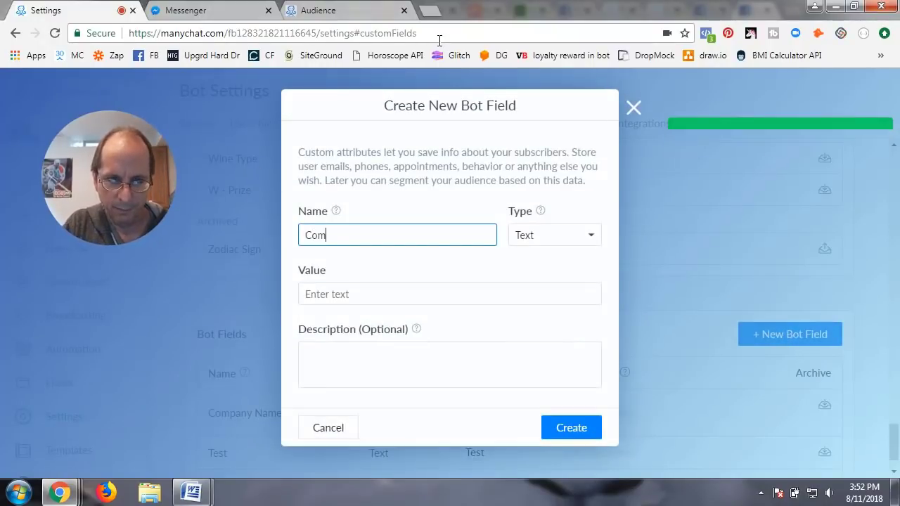
{"action": "key", "text": "BackSpace"}
{"action": "key", "text": "BackSpace"}
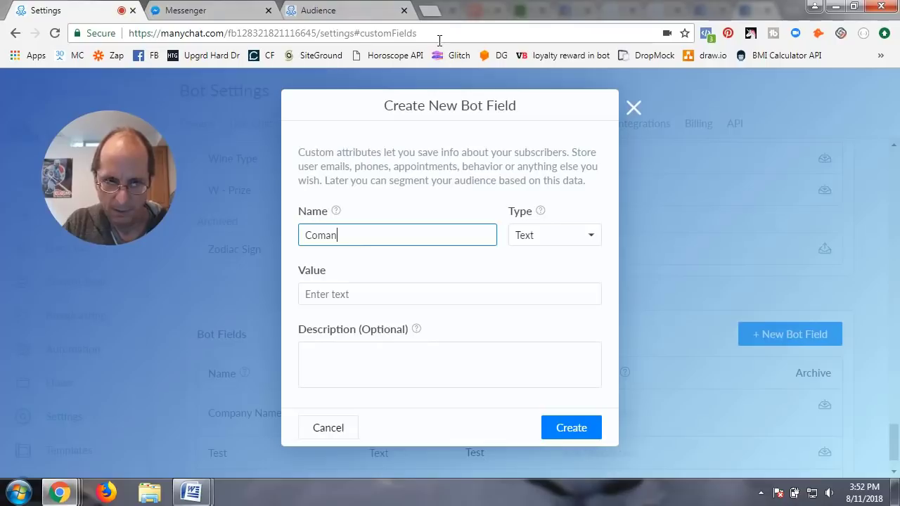
{"action": "key", "text": "BackSpace"}
{"action": "key", "text": "BackSpace"}
{"action": "type", "text": "pany A"}
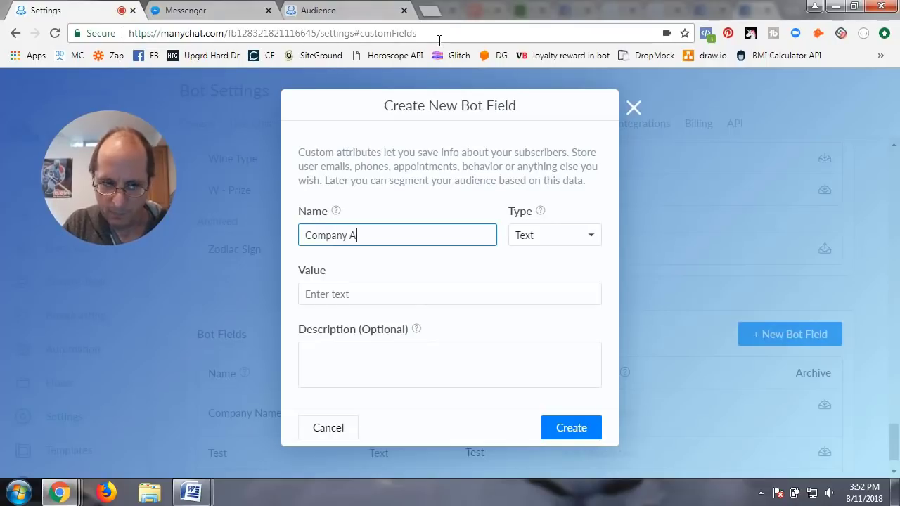
{"action": "key", "text": "BackSpace"}
{"action": "type", "text": "Street"}
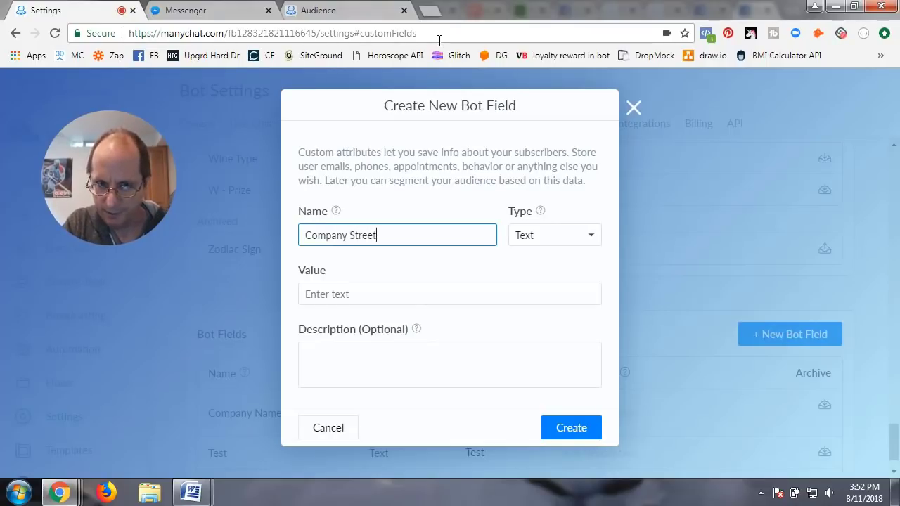
{"action": "type", "text": " Address"}
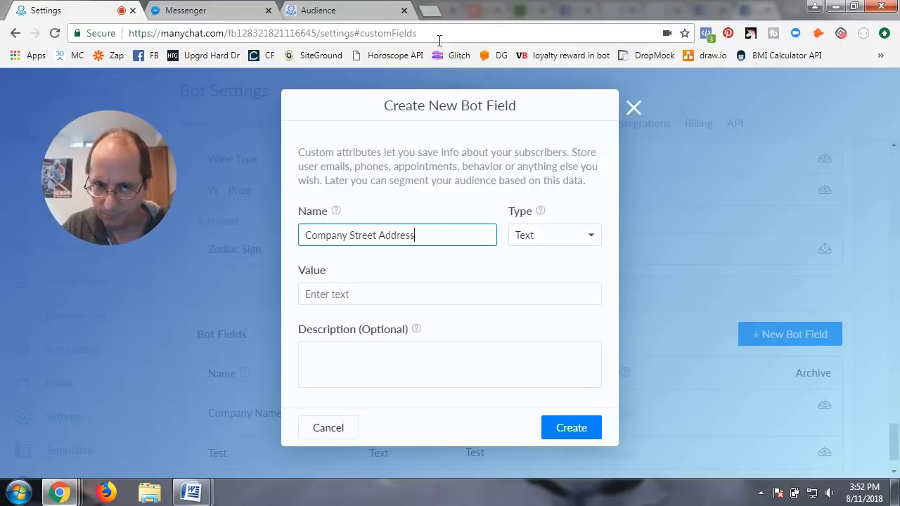
{"action": "left_click", "coordinate": [360, 297]}
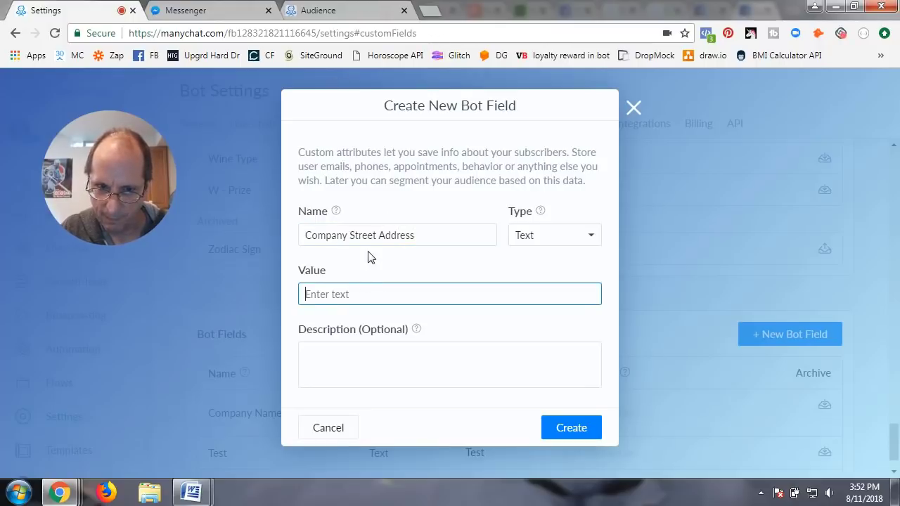
{"action": "type", "text": "123 Main"}
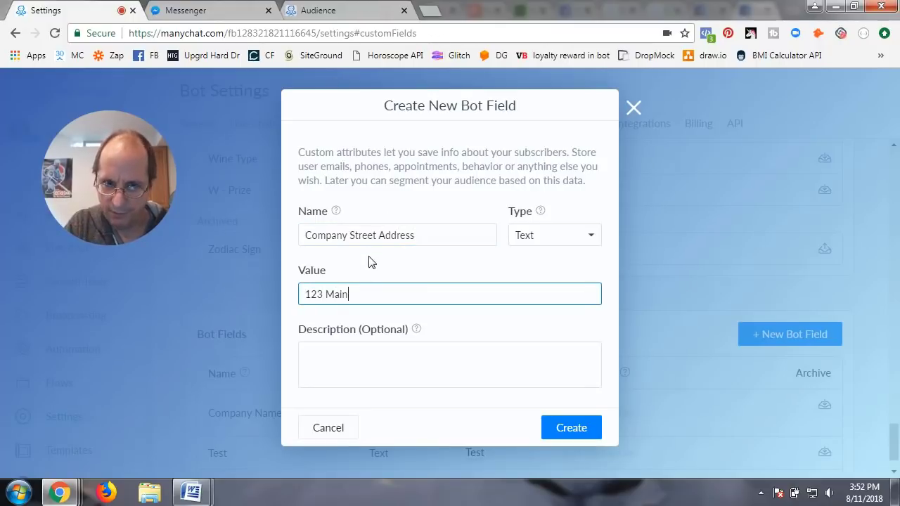
{"action": "type", "text": " Street"}
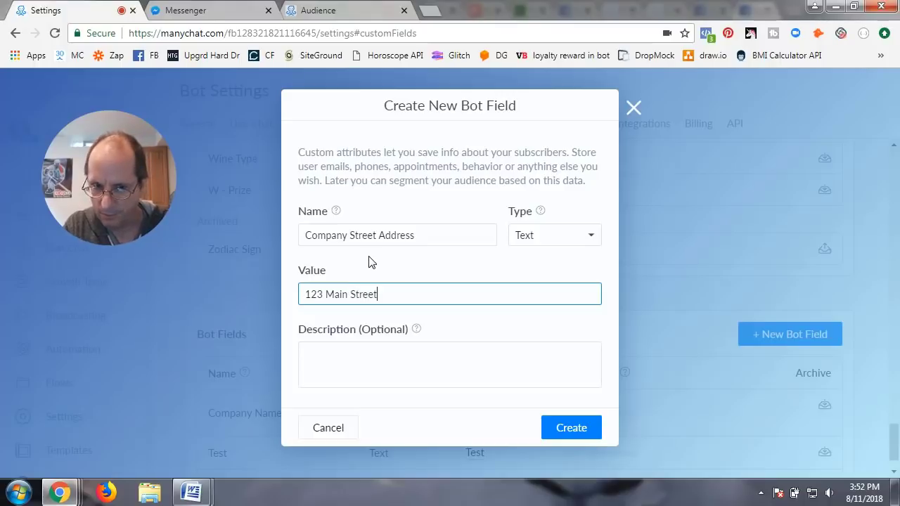
{"action": "left_click", "coordinate": [575, 433]}
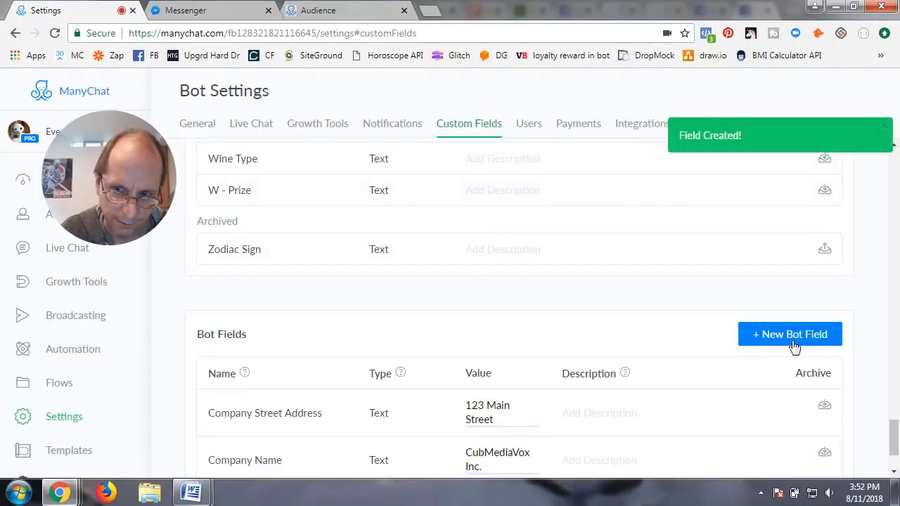
Step: Create the bot field 'Company City' with value 'Germantown'
{"action": "left_click", "coordinate": [751, 335]}
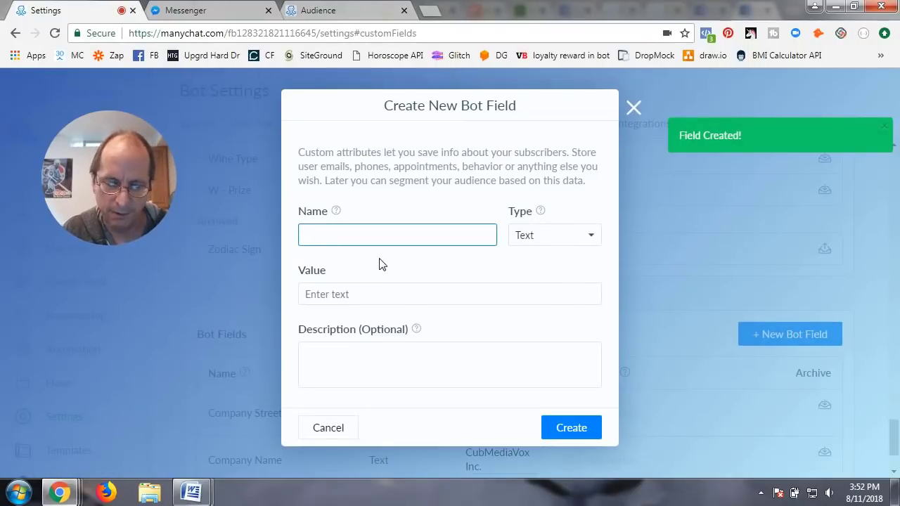
{"action": "type", "text": "Com"}
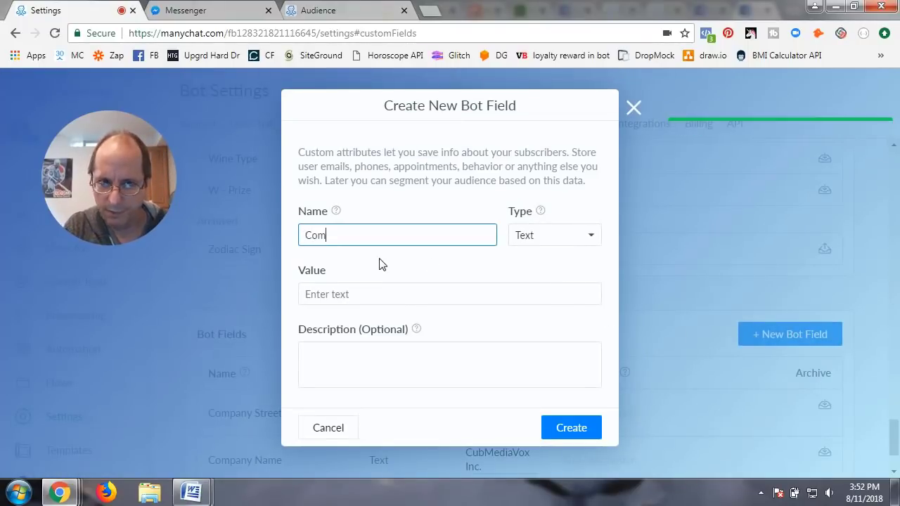
{"action": "type", "text": "pany City"}
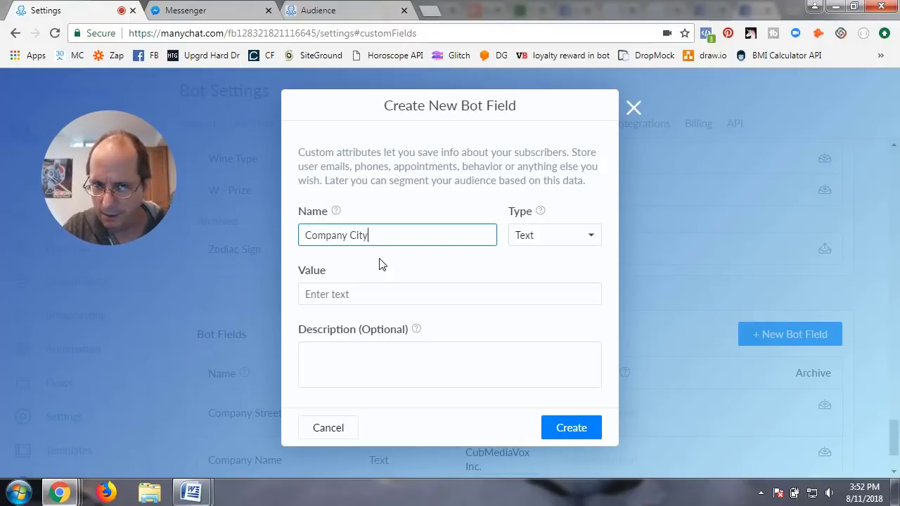
{"action": "left_click", "coordinate": [366, 294]}
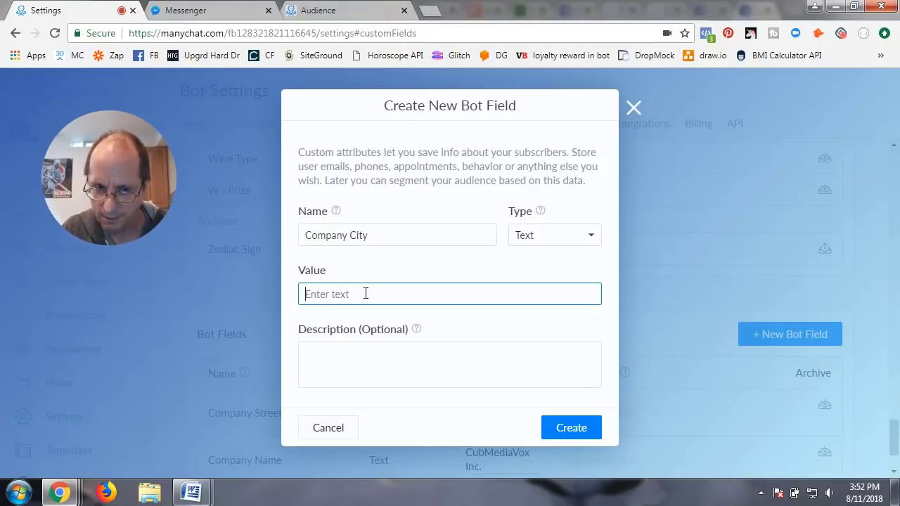
{"action": "type", "text": "Germantonw"}
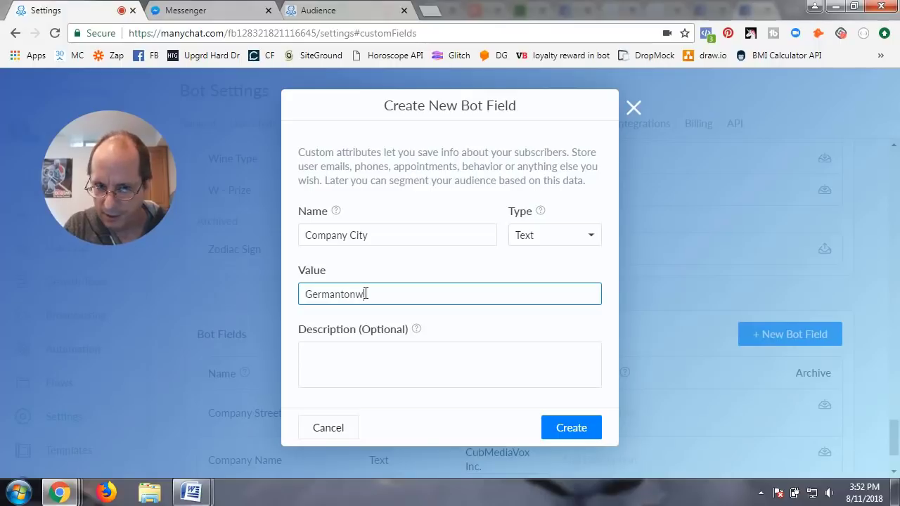
{"action": "key", "text": "BackSpace"}
{"action": "key", "text": "BackSpace"}
{"action": "type", "text": "wn"}
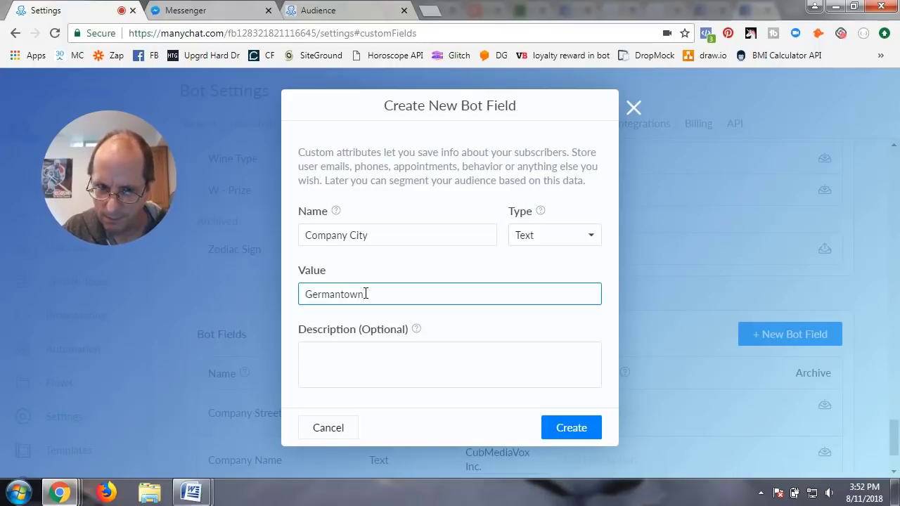
{"action": "left_click", "coordinate": [559, 432]}
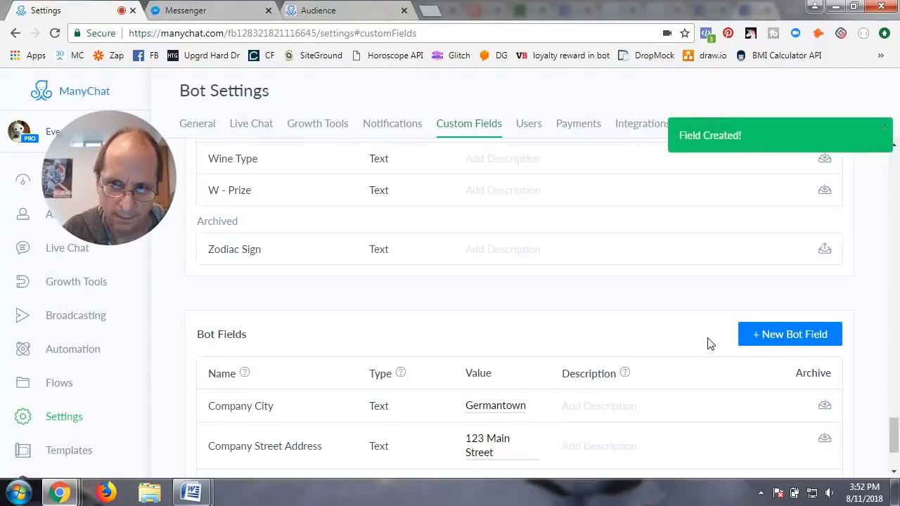
Step: Create a Text bot field 'Company Phone' holding the company's phone number, then go to Flows
{"action": "left_click", "coordinate": [768, 333]}
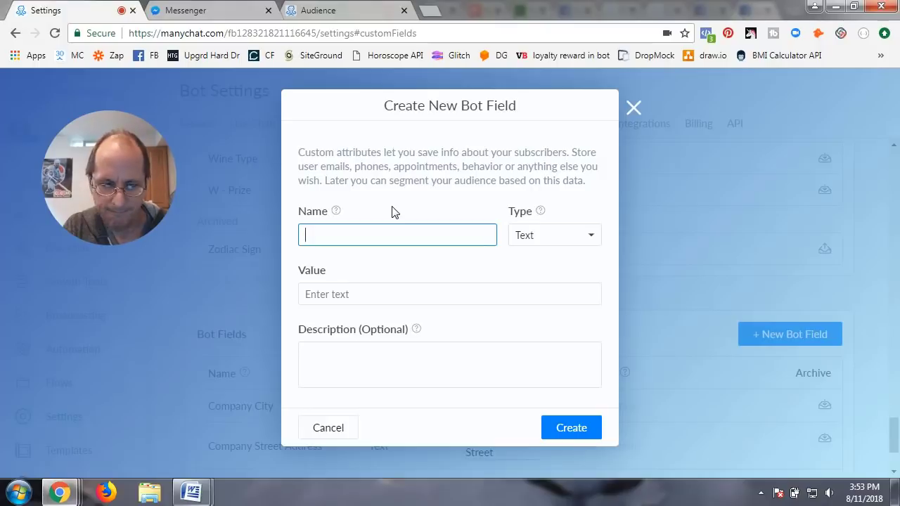
{"action": "type", "text": "Compan"}
{"action": "key", "text": "BackSpace"}
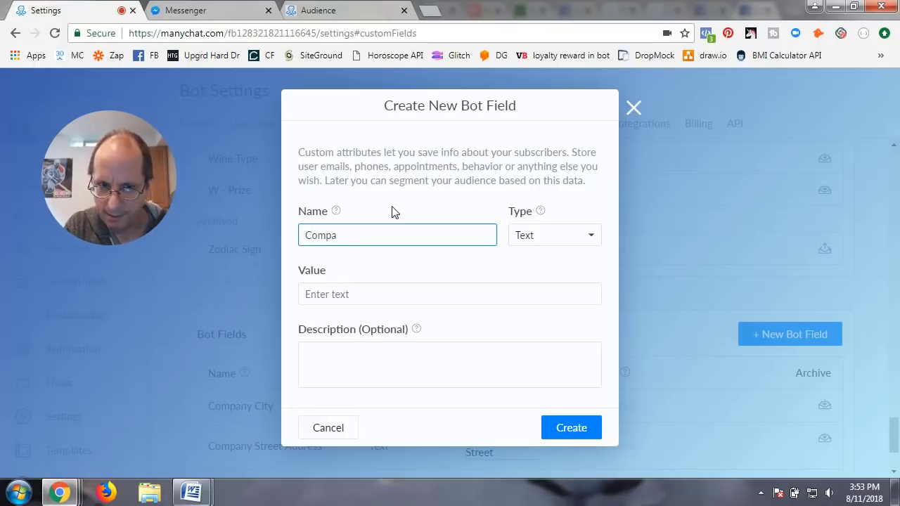
{"action": "type", "text": "any Phone"}
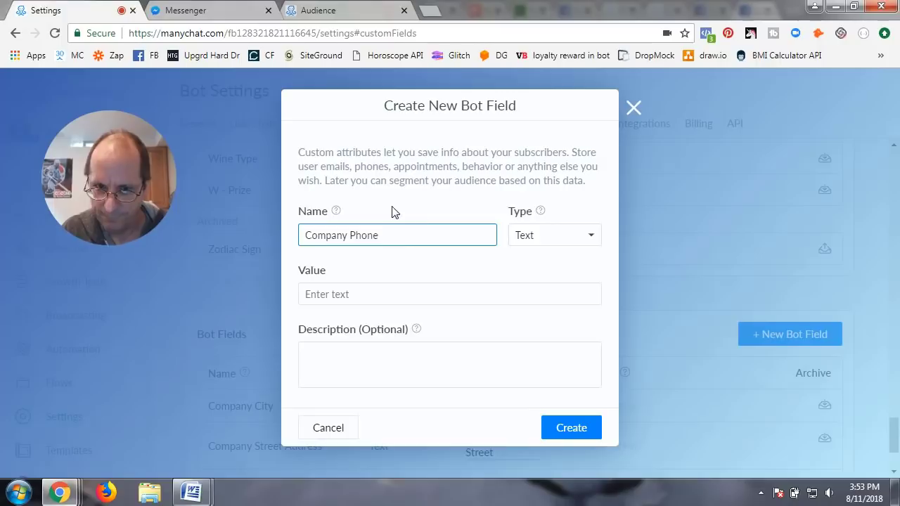
{"action": "left_click", "coordinate": [539, 239]}
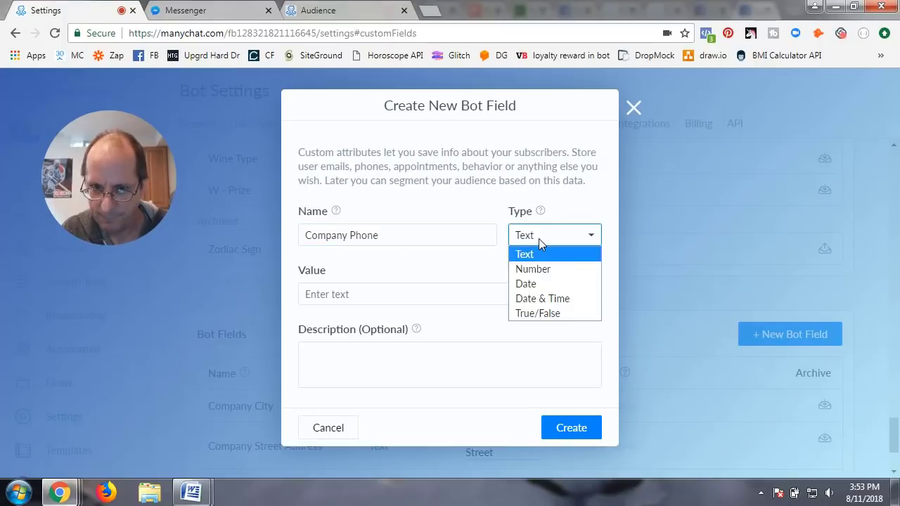
{"action": "left_click", "coordinate": [540, 241]}
{"action": "left_click", "coordinate": [381, 286]}
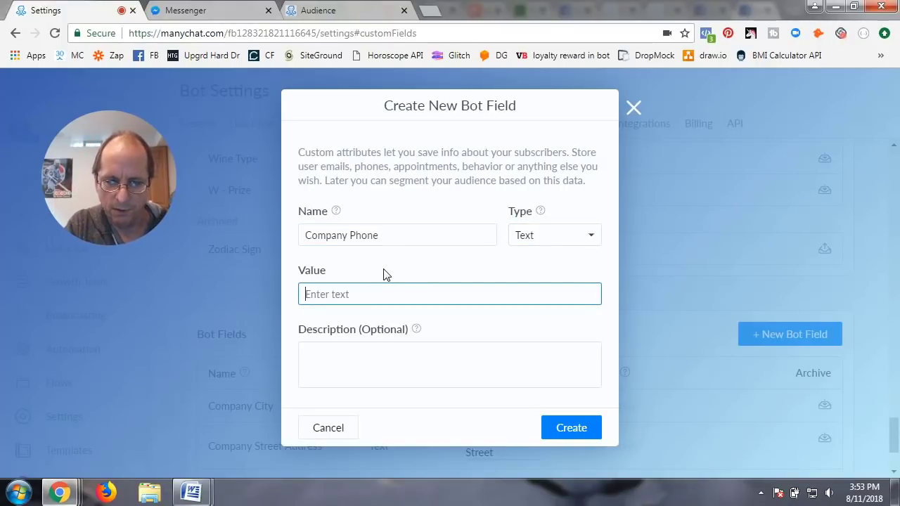
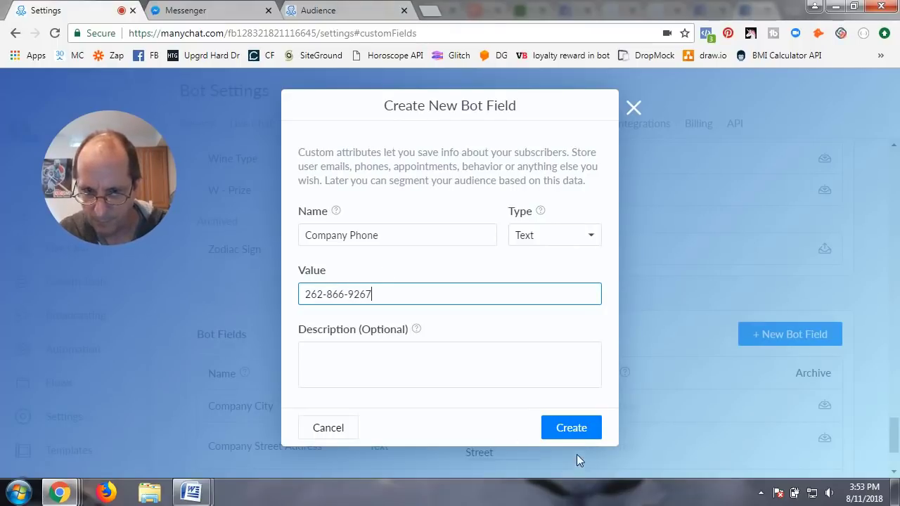
{"action": "left_click", "coordinate": [568, 433]}
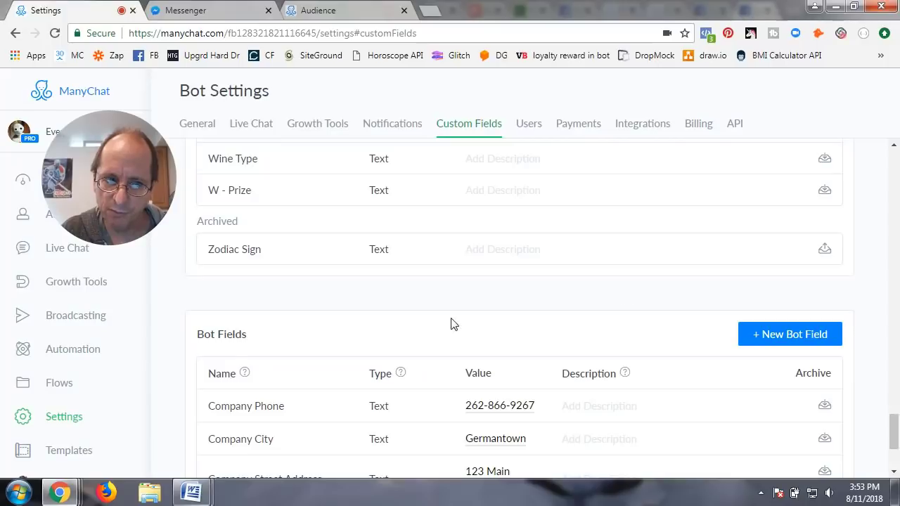
{"action": "left_click", "coordinate": [61, 385]}
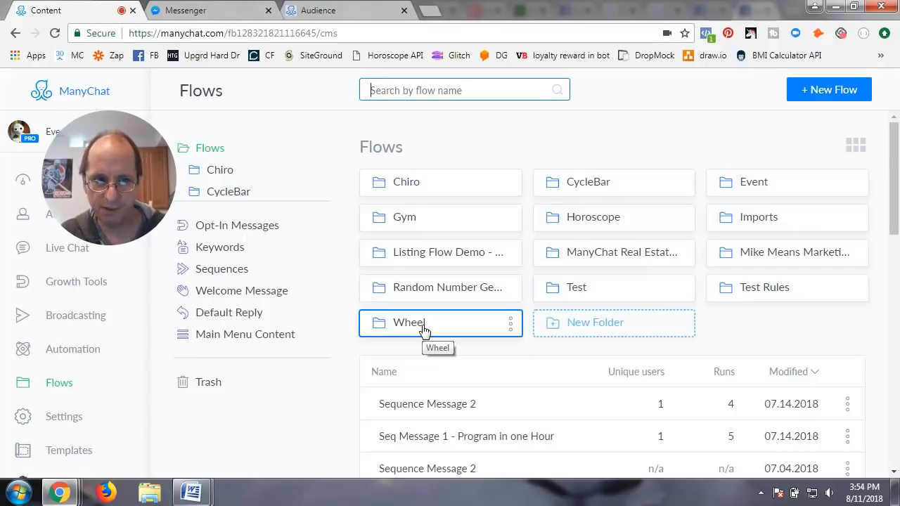
Step: Create a new flow named 'Test Bot Flds for Company' in the Test folder
{"action": "left_click", "coordinate": [589, 290]}
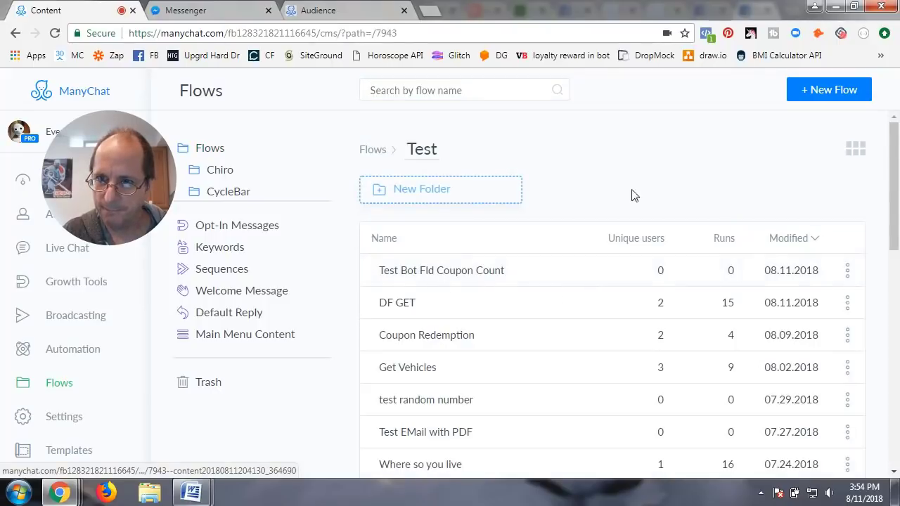
{"action": "left_click", "coordinate": [319, 12]}
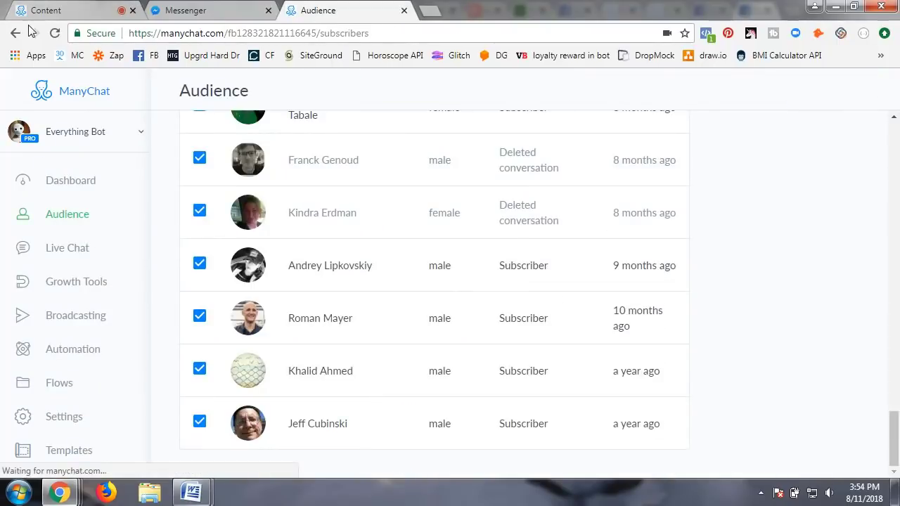
{"action": "left_click", "coordinate": [86, 12]}
{"action": "left_click", "coordinate": [847, 86]}
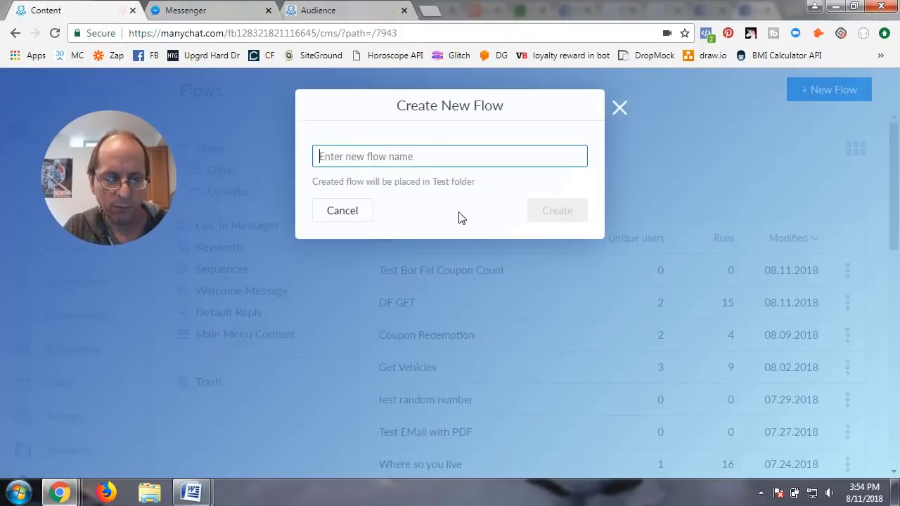
{"action": "type", "text": "Test "}
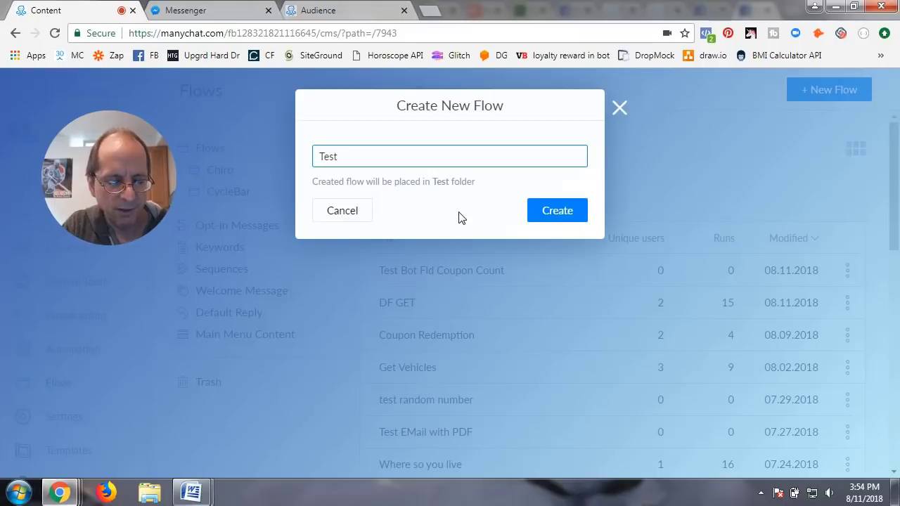
{"action": "type", "text": "Bot "}
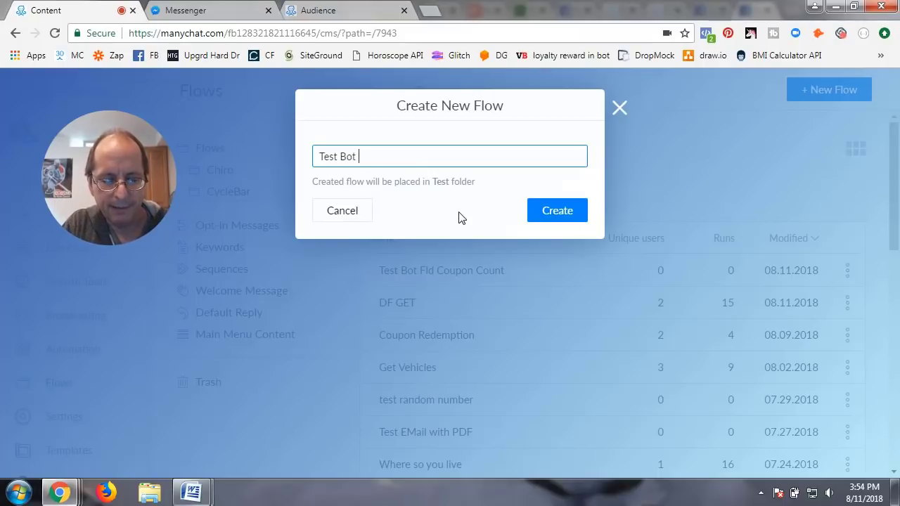
{"action": "type", "text": "Flds for Companu"}
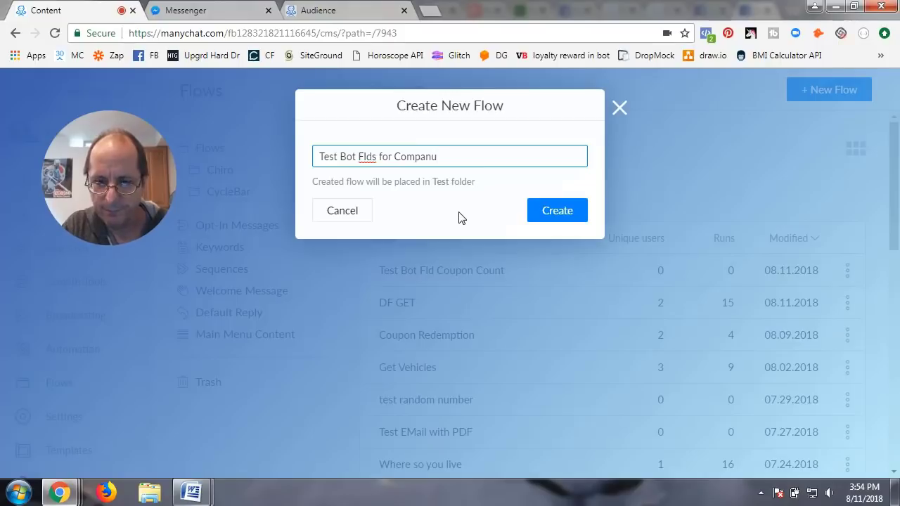
{"action": "key", "text": "BackSpace"}
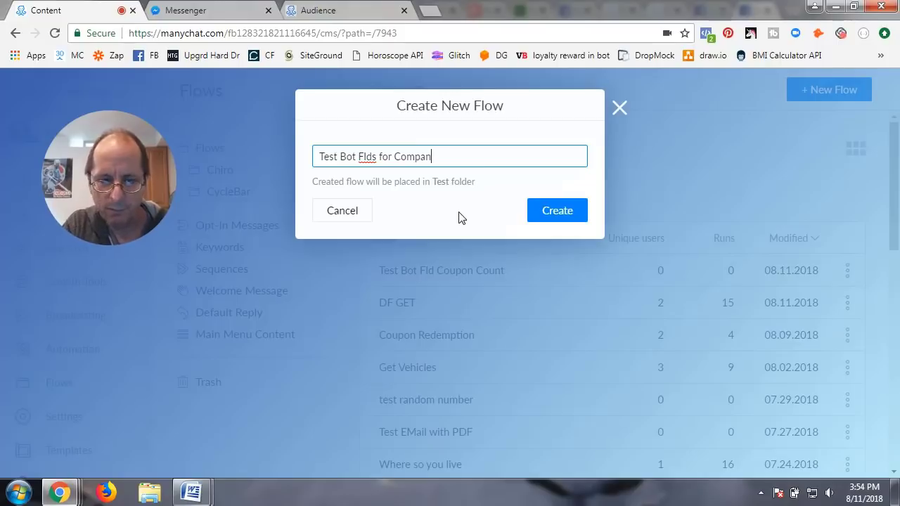
{"action": "type", "text": "y"}
{"action": "left_click", "coordinate": [547, 211]}
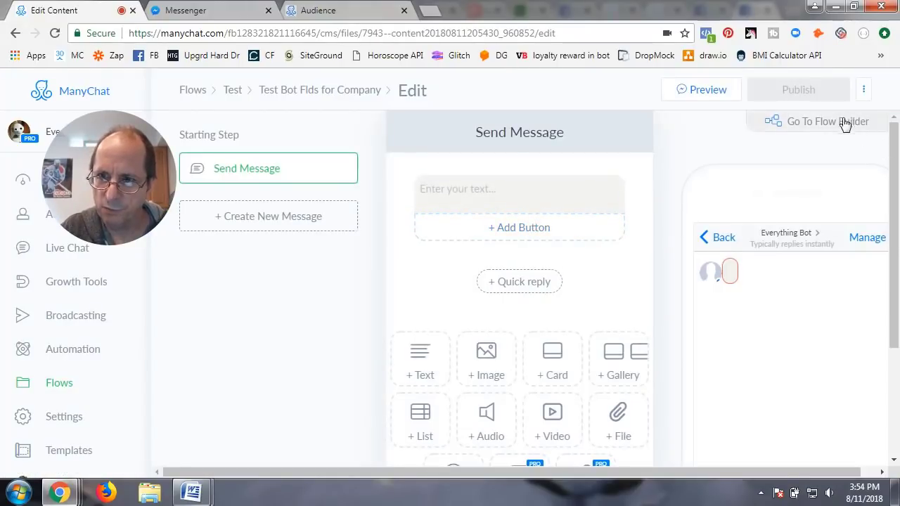
Step: Switch to the Flow Builder and open the Starting Step's text block for editing
{"action": "left_click", "coordinate": [842, 121]}
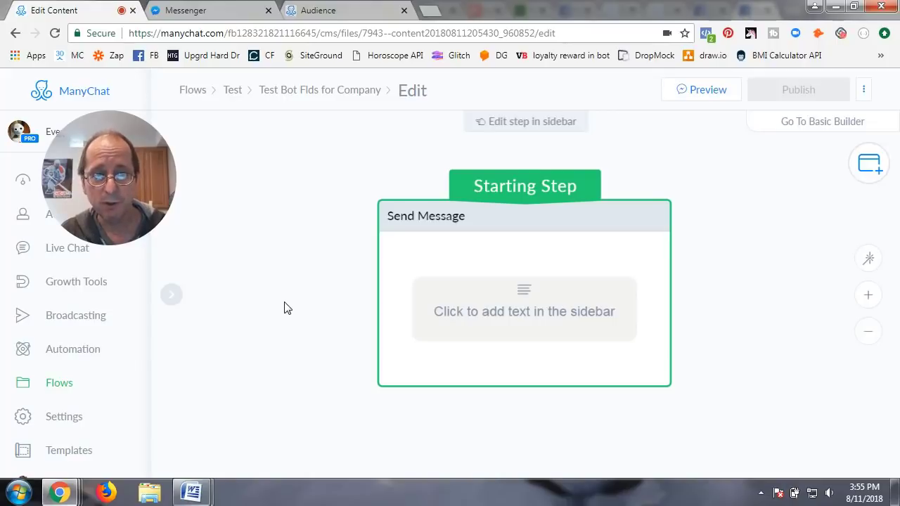
{"action": "left_click", "coordinate": [484, 301]}
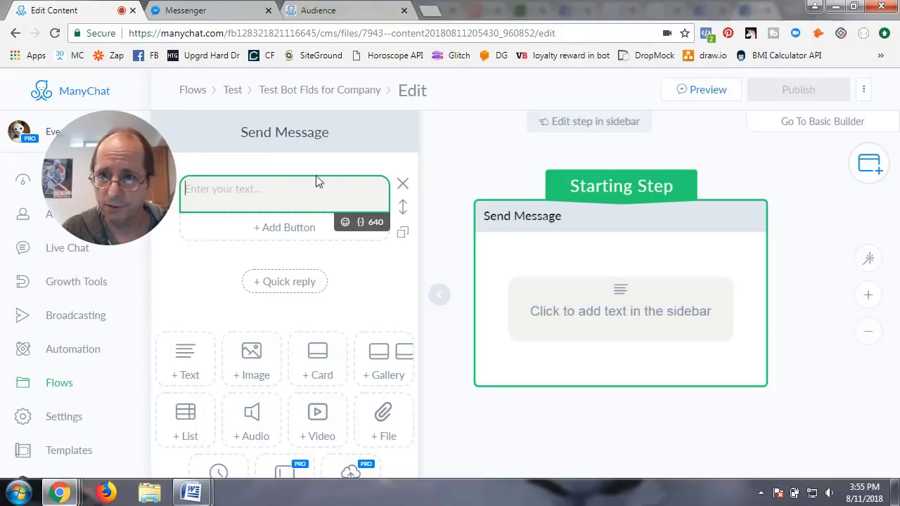
Step: Rename the starting message step to 'Contact US'
{"action": "left_click", "coordinate": [302, 132]}
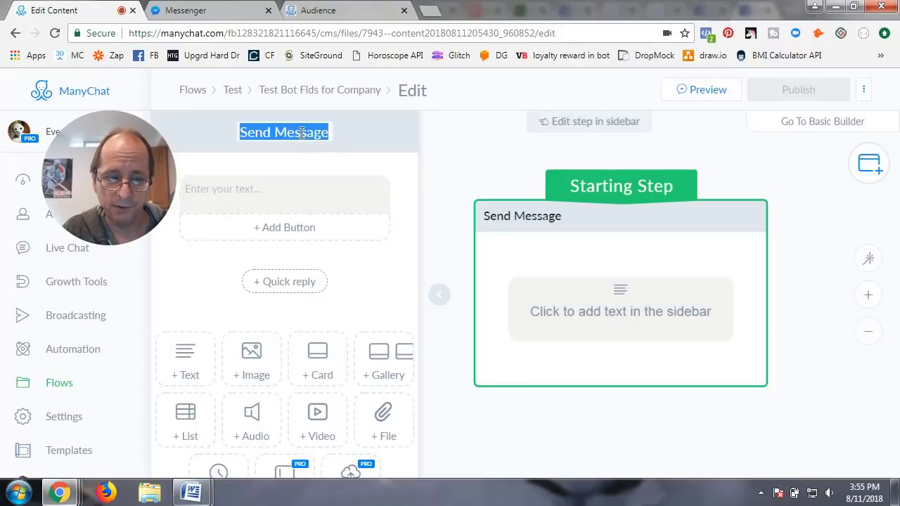
{"action": "type", "text": "Contact U"}
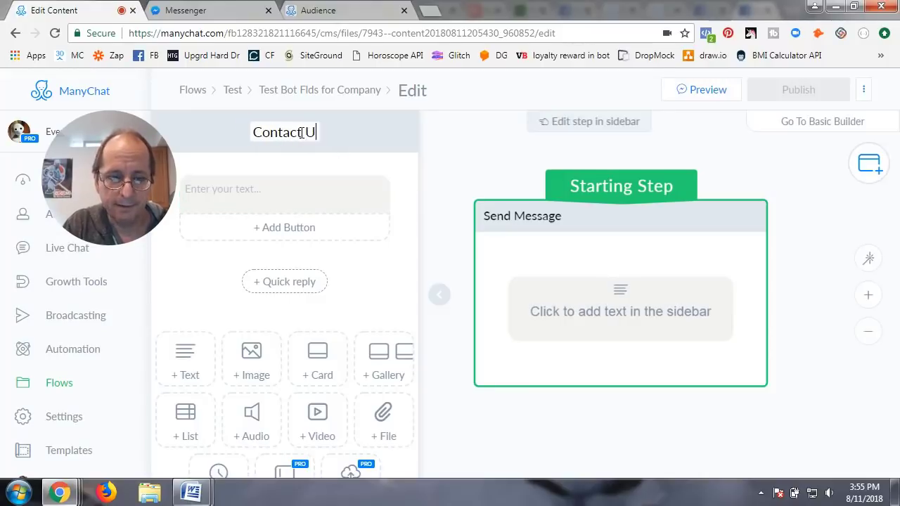
{"action": "type", "text": "S"}
{"action": "key", "text": "Return"}
Step: Begin the message with the Company Name bot field, replacing an accidental First Name variable
{"action": "left_click", "coordinate": [259, 187]}
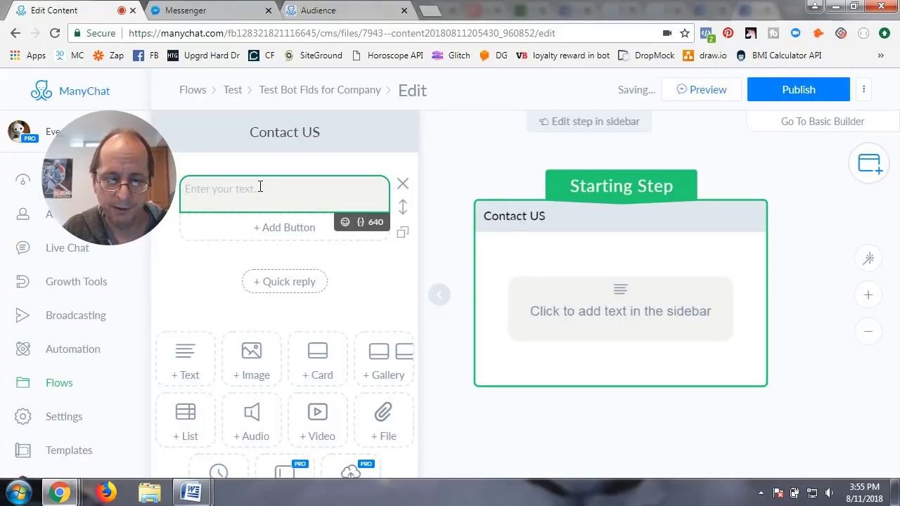
{"action": "type", "text": "{{first_name"}
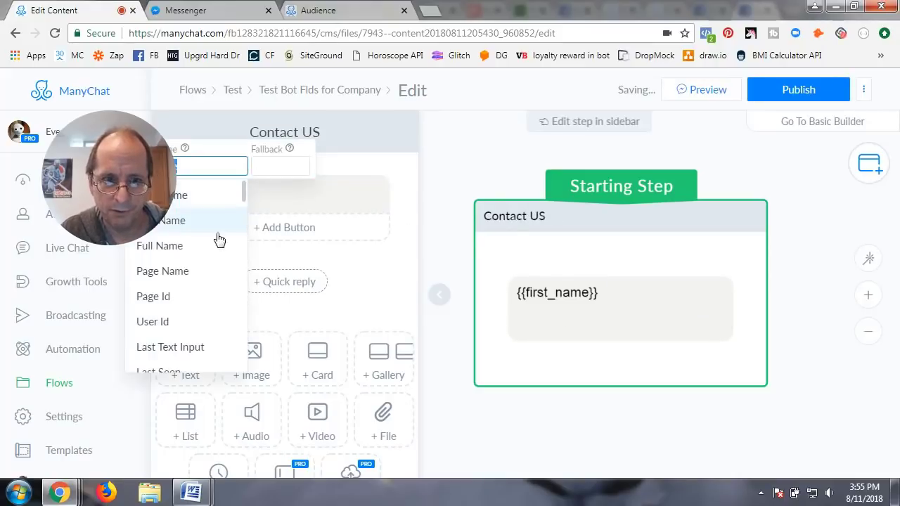
{"action": "left_click", "coordinate": [211, 221]}
{"action": "left_click_drag", "start_coordinate": [135, 188], "coordinate": [838, 192]}
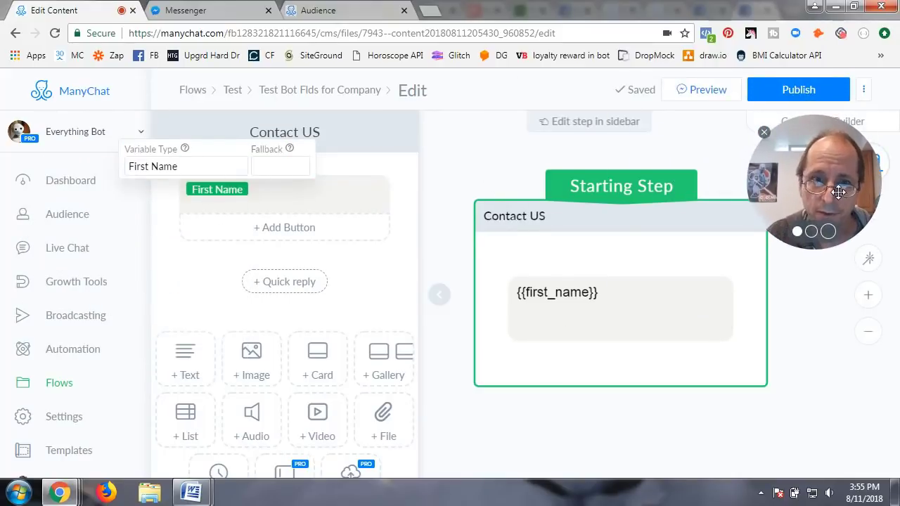
{"action": "triple_click", "coordinate": [262, 199]}
{"action": "key", "text": "BackSpace"}
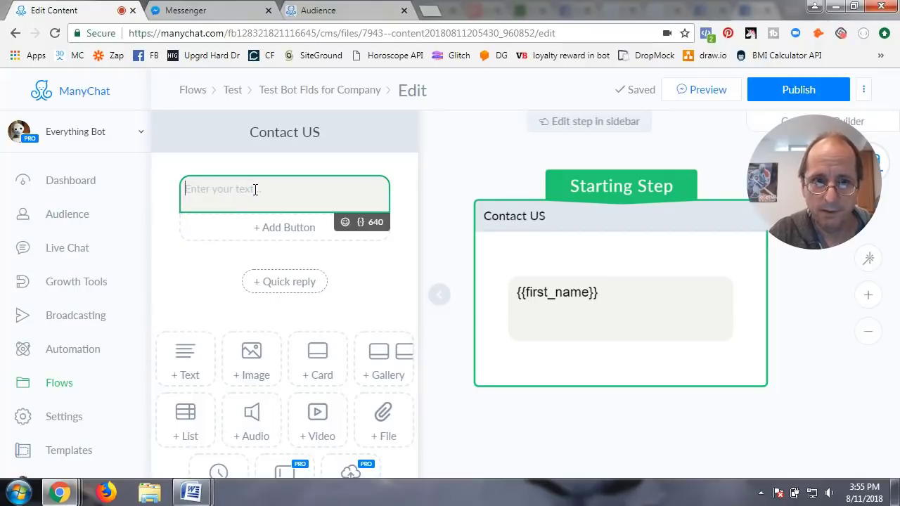
{"action": "type", "text": "{{"}
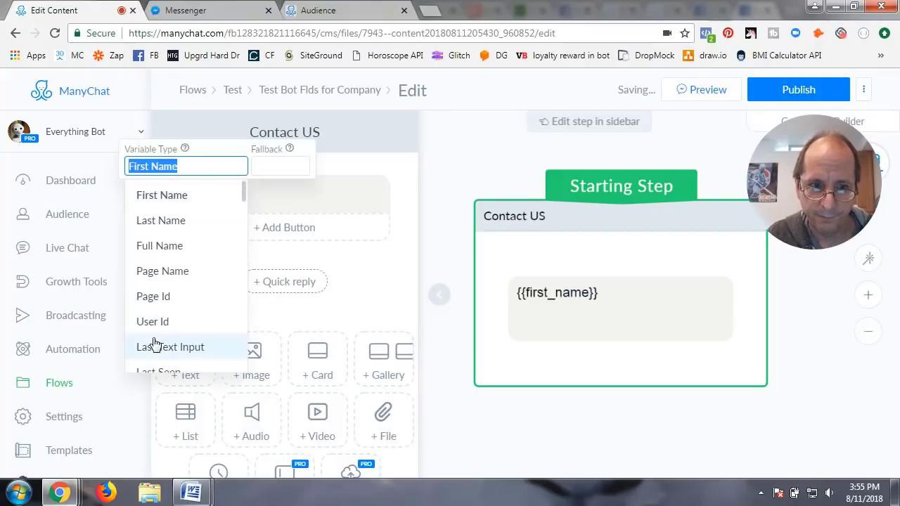
{"action": "scroll", "coordinate": [155, 343], "scroll_direction": "down", "scroll_amount": 15}
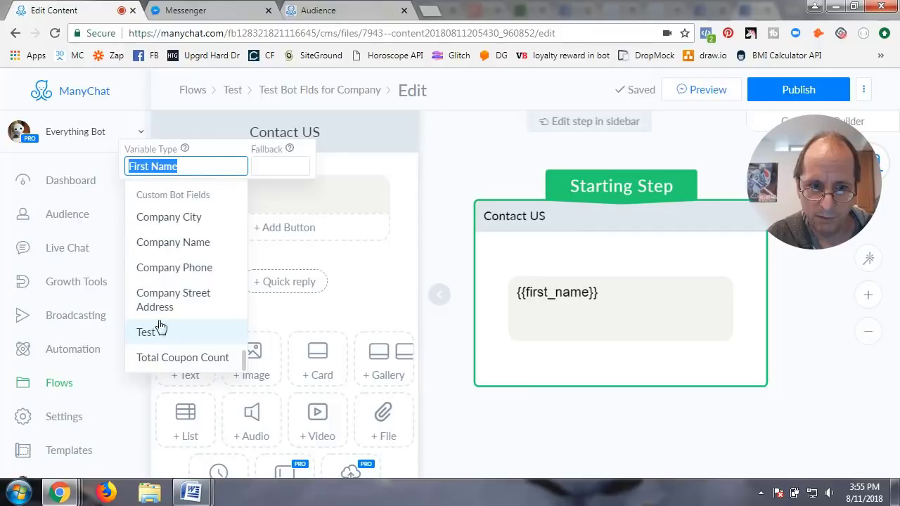
{"action": "left_click", "coordinate": [172, 241]}
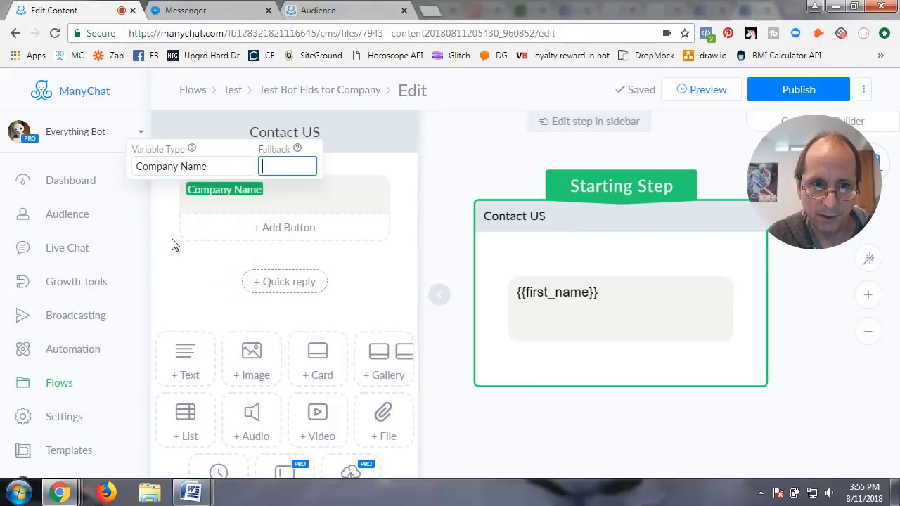
{"action": "left_click", "coordinate": [276, 195]}
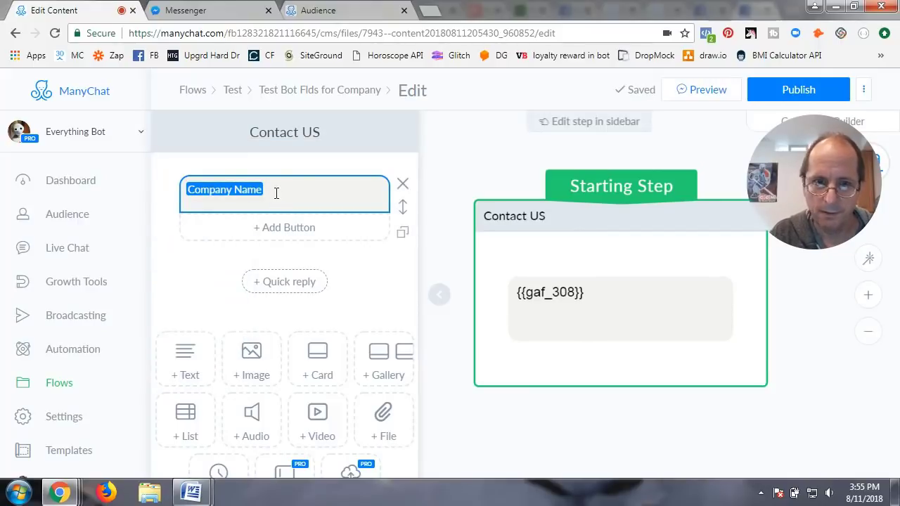
{"action": "key", "text": "Return"}
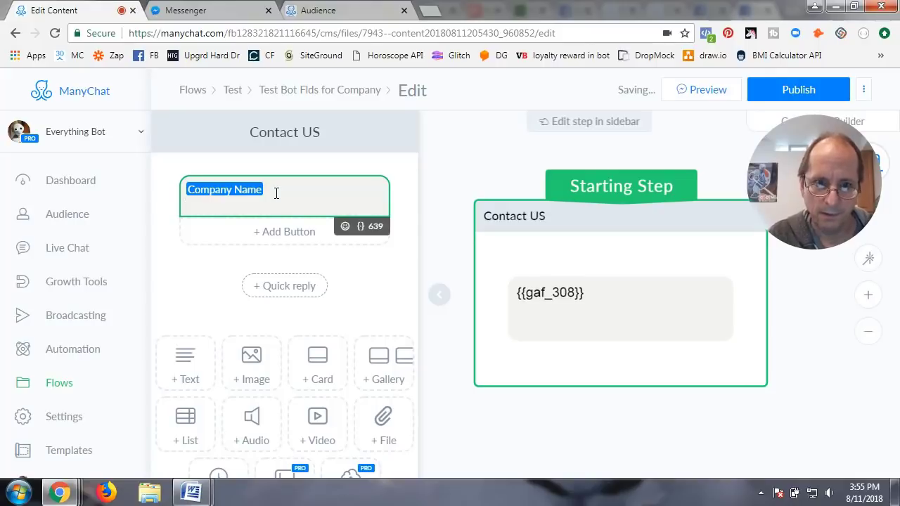
Step: Add the Company Street Address and Company City bot fields on the following lines
{"action": "type", "text": "{{first_name"}
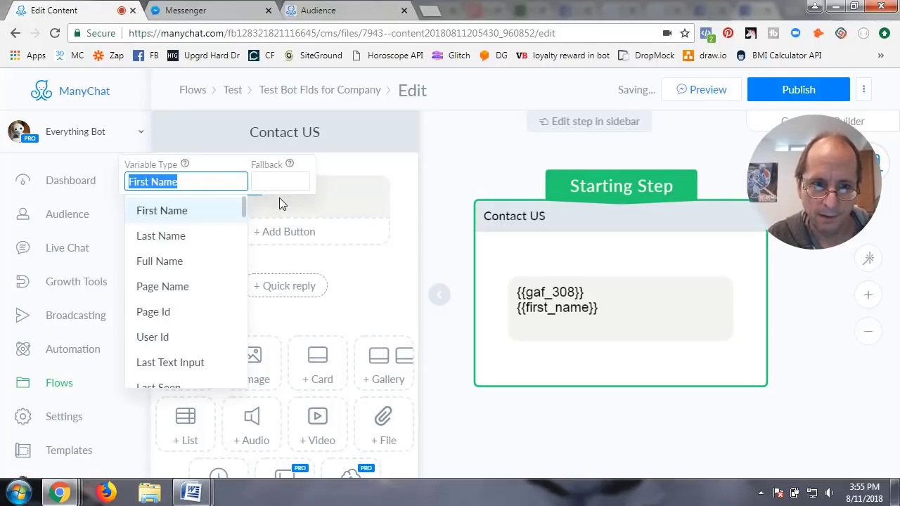
{"action": "scroll", "coordinate": [193, 291], "scroll_direction": "down", "scroll_amount": 10}
{"action": "scroll", "coordinate": [195, 293], "scroll_direction": "up", "scroll_amount": 10}
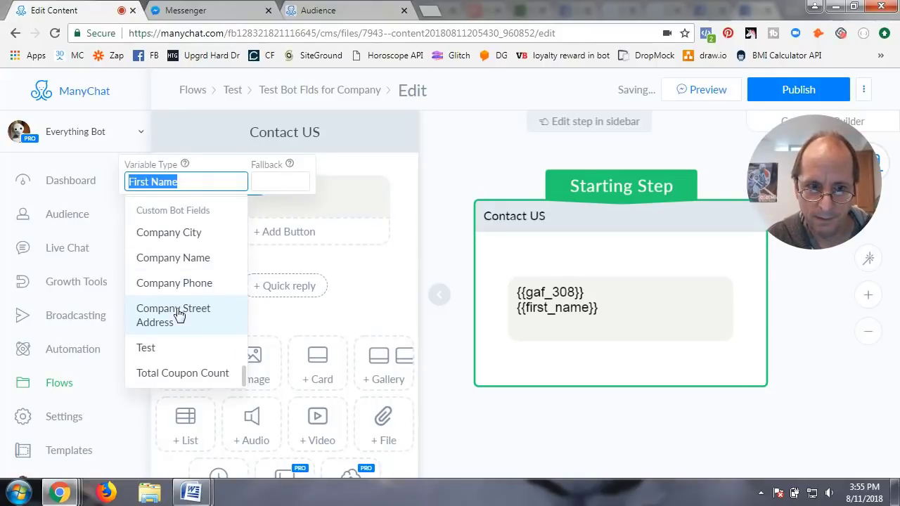
{"action": "left_click", "coordinate": [176, 316]}
{"action": "left_click", "coordinate": [287, 207]}
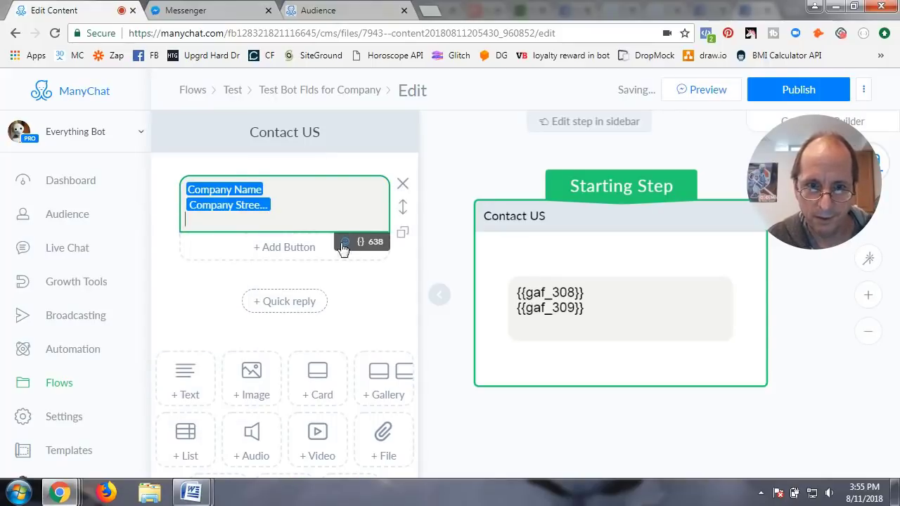
{"action": "type", "text": "{{first_name"}
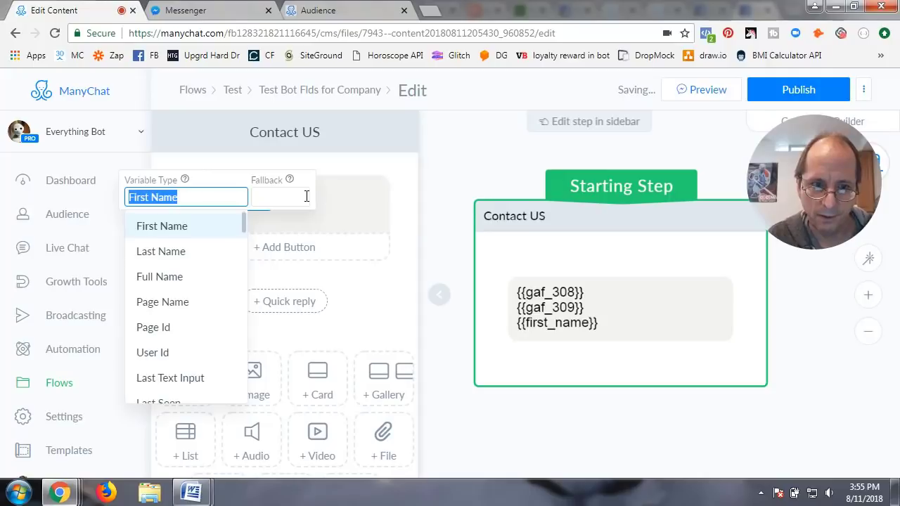
{"action": "scroll", "coordinate": [197, 349], "scroll_direction": "down", "scroll_amount": 10}
{"action": "scroll", "coordinate": [195, 347], "scroll_direction": "down", "scroll_amount": 8}
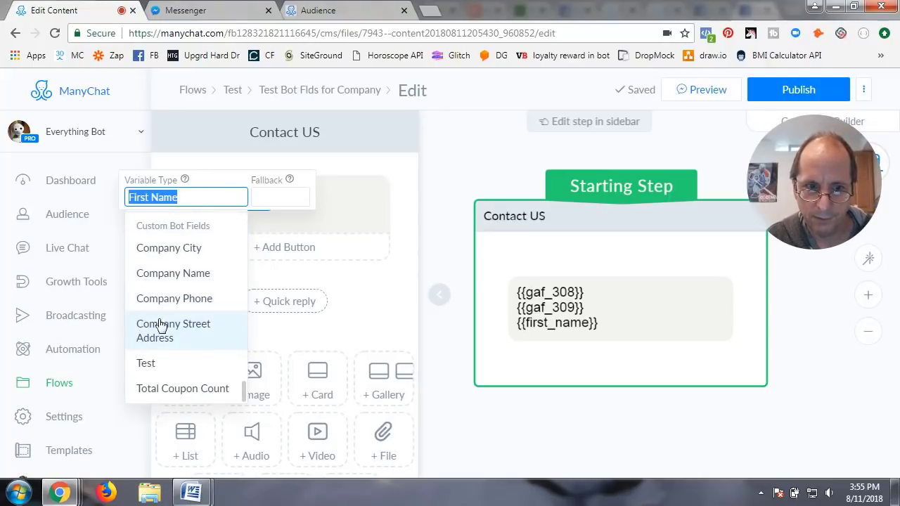
{"action": "left_click", "coordinate": [165, 255]}
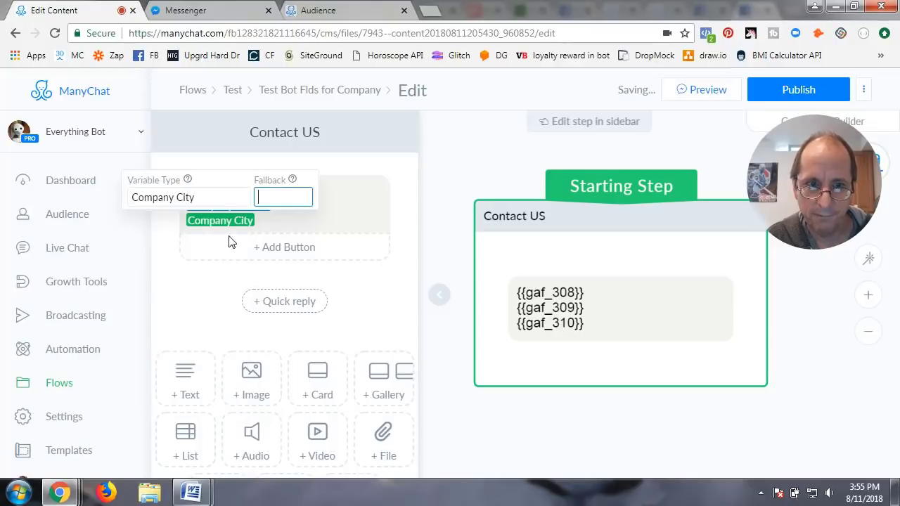
{"action": "left_click", "coordinate": [266, 218]}
{"action": "key", "text": "Return"}
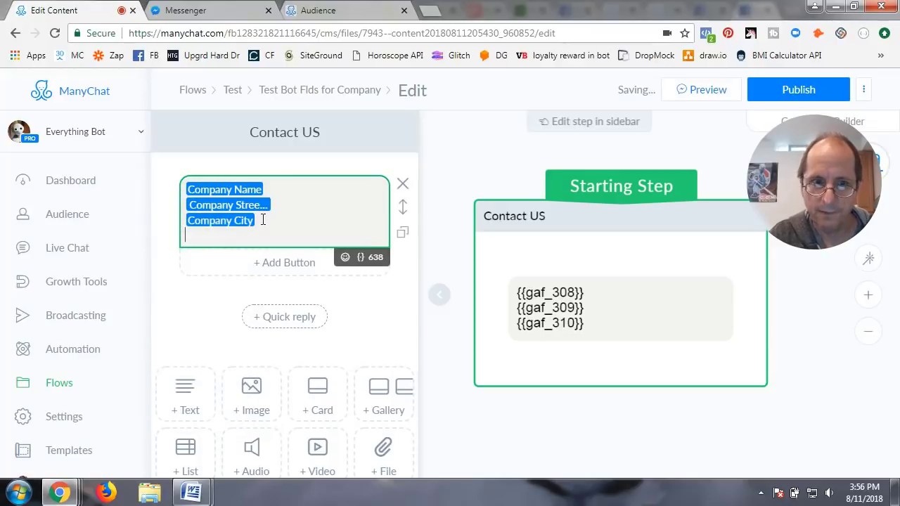
Step: Add the Company Phone bot field last, then publish the flow and send a Messenger preview
{"action": "left_click", "coordinate": [359, 257]}
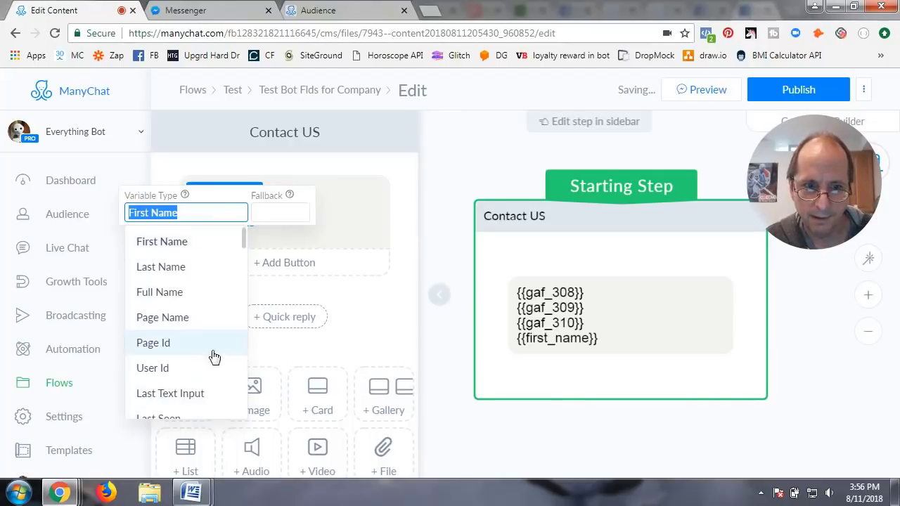
{"action": "scroll", "coordinate": [211, 358], "scroll_direction": "down", "scroll_amount": 10}
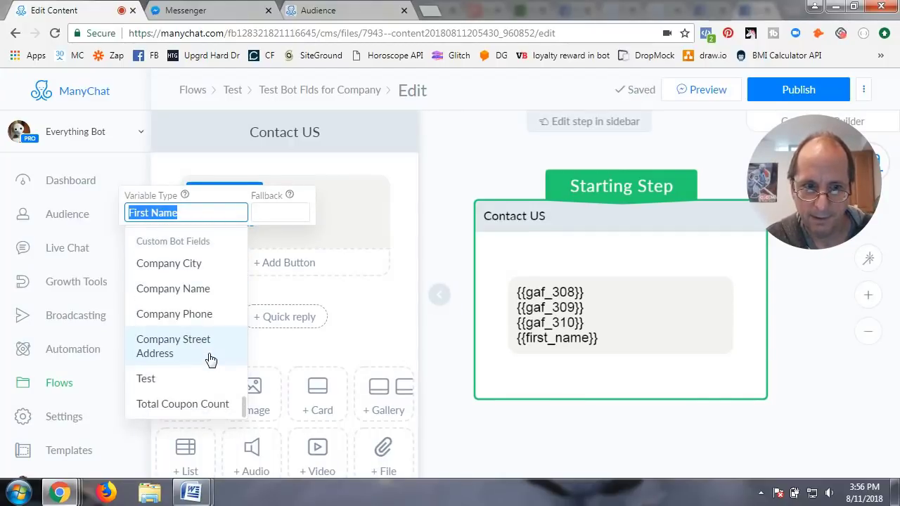
{"action": "left_click", "coordinate": [173, 314]}
{"action": "left_click", "coordinate": [278, 231]}
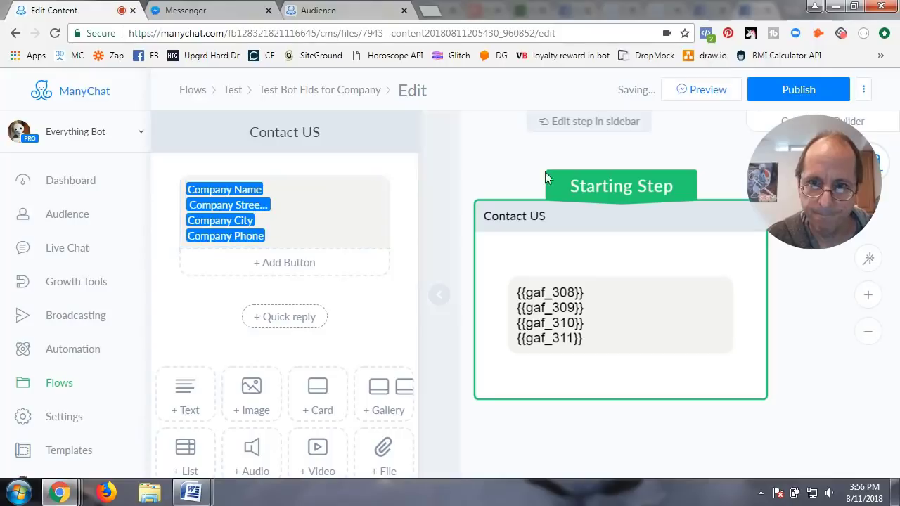
{"action": "left_click", "coordinate": [775, 89]}
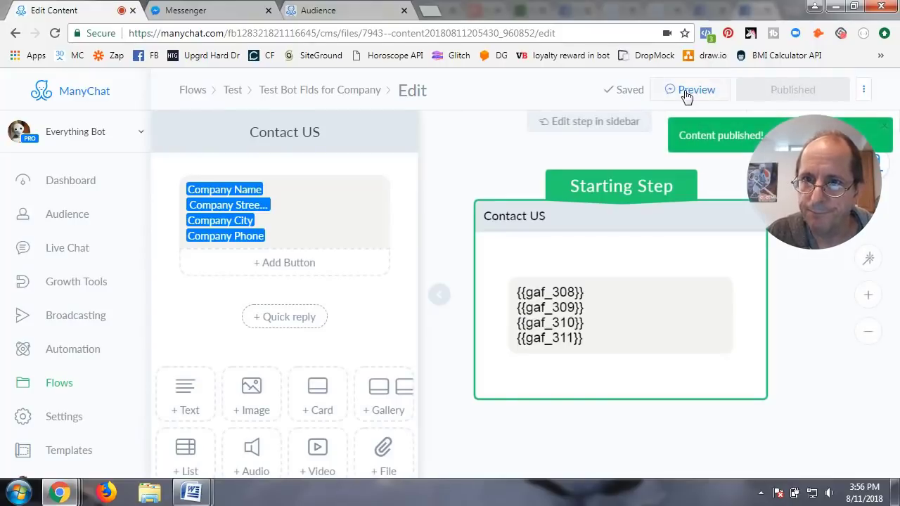
{"action": "left_click", "coordinate": [686, 90]}
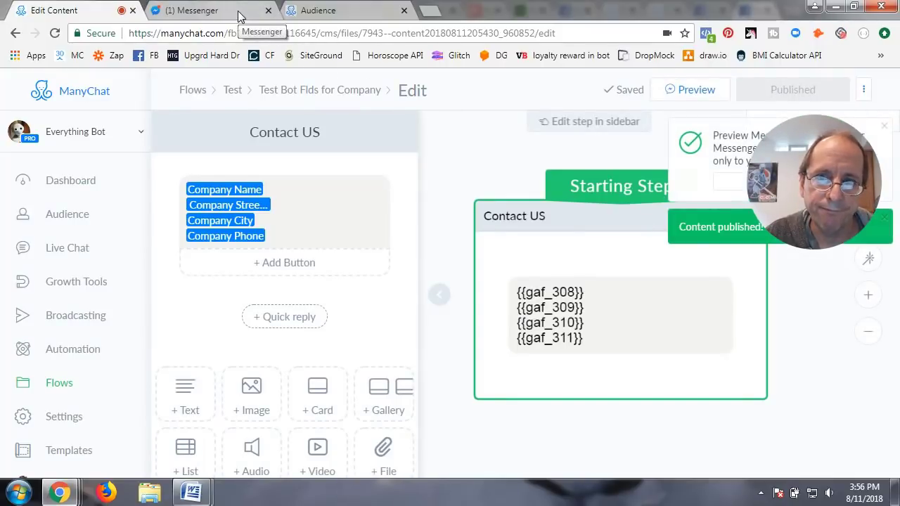
{"action": "left_click", "coordinate": [239, 13]}
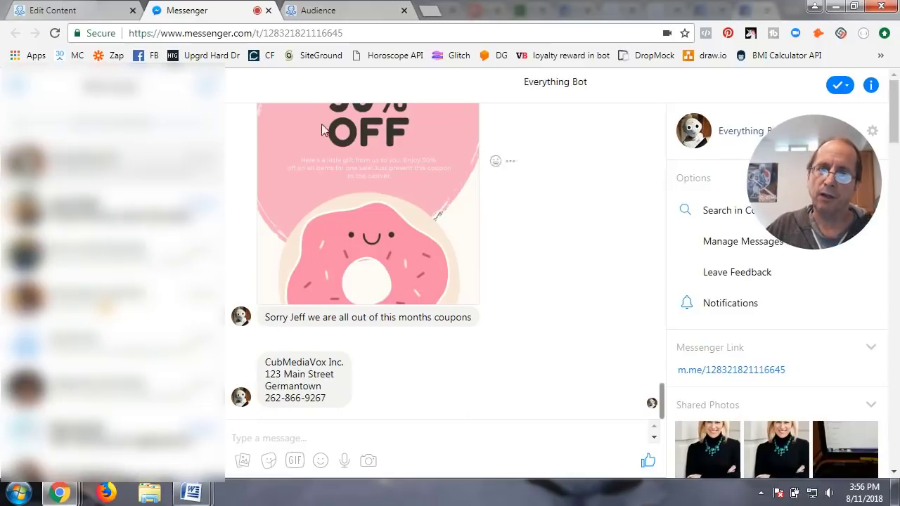
{"action": "left_click", "coordinate": [92, 14]}
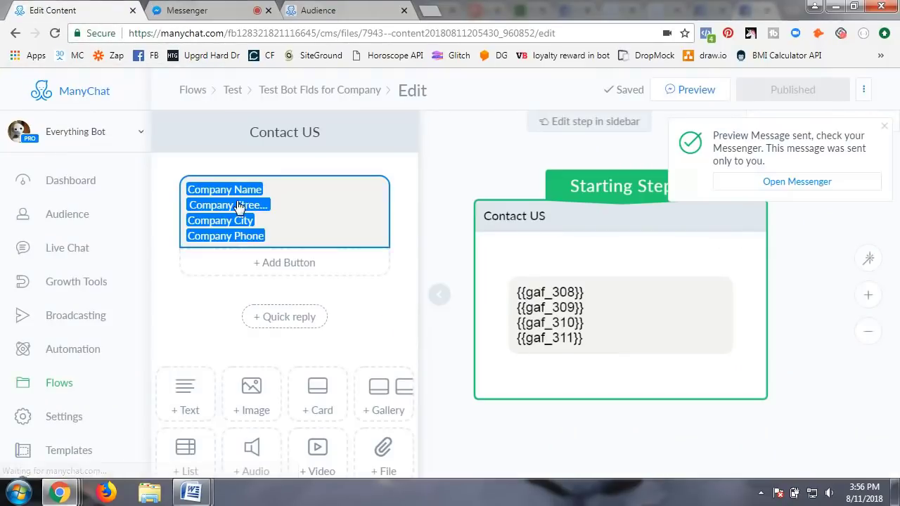